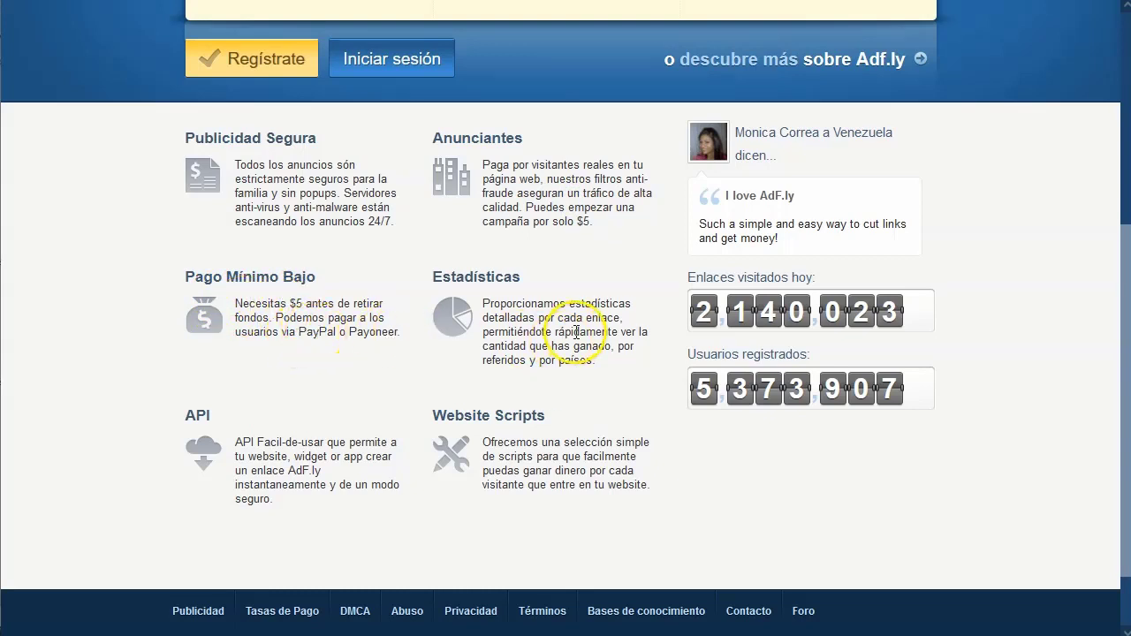
Step: Read the Website Scripts description on the Adf.ly home page and open the Tasas de Pago page
scroll(577, 330, down, 2)
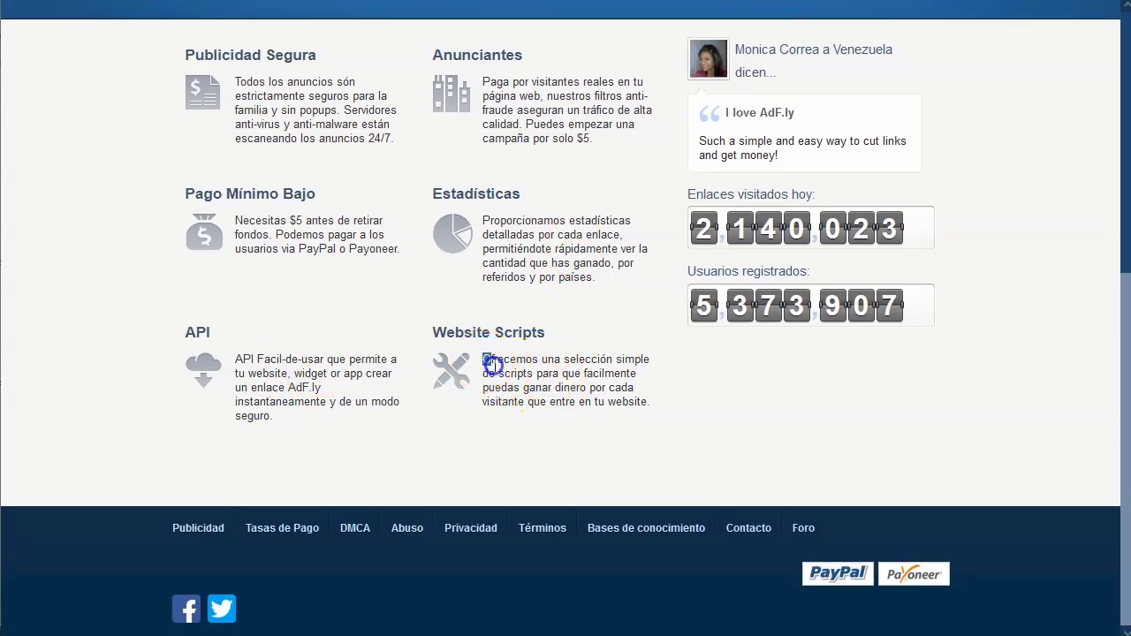
drag(491, 363, 634, 401)
click(569, 414)
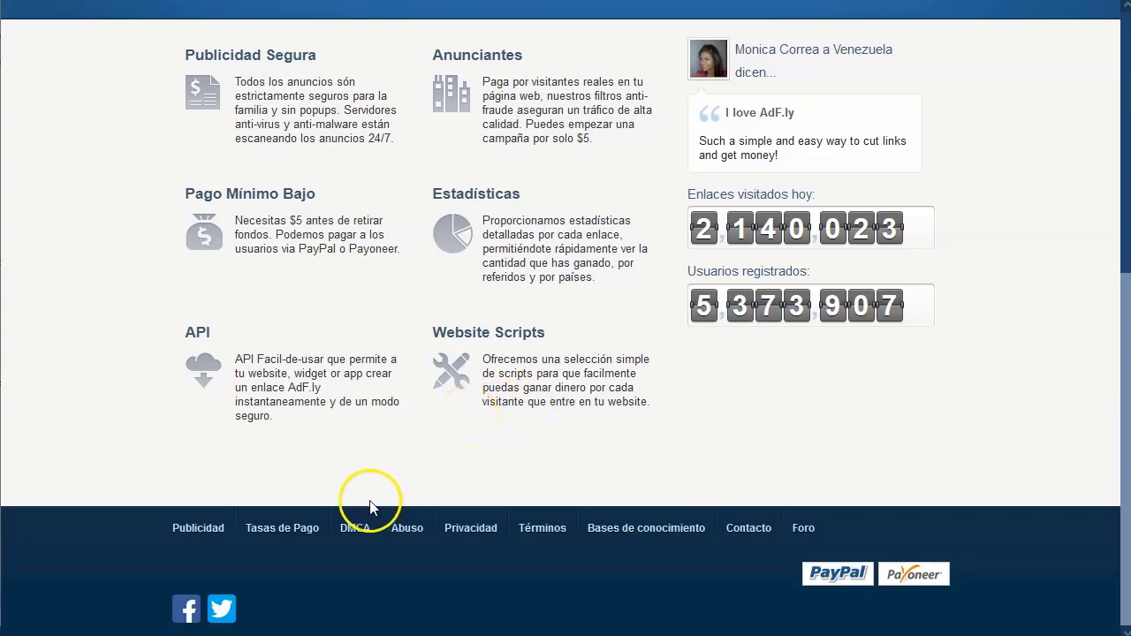
click(293, 531)
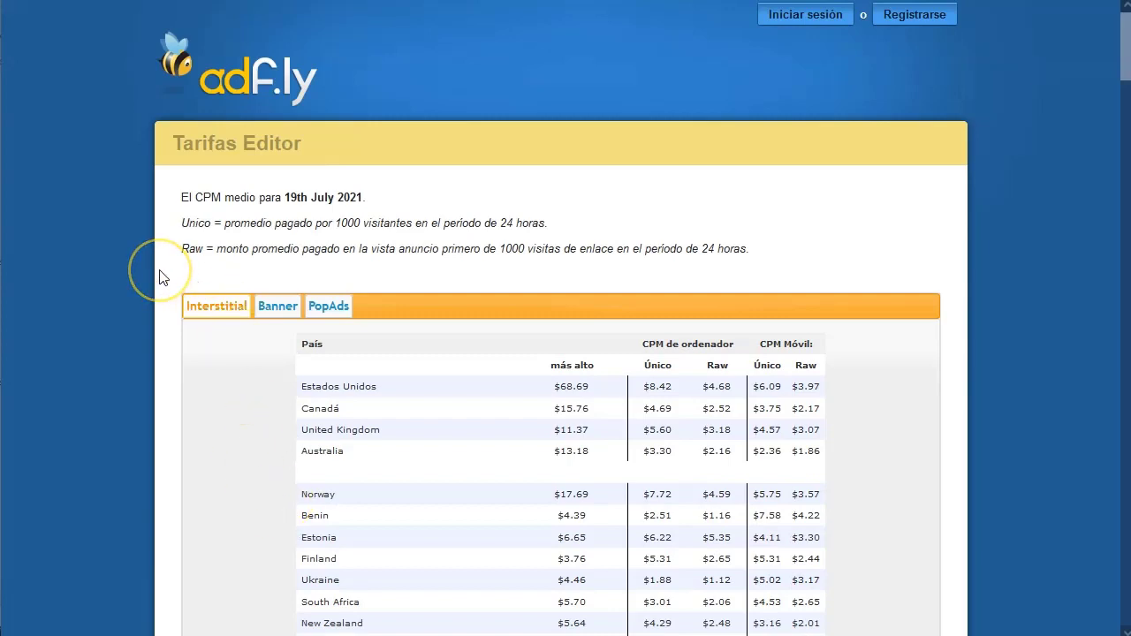
Step: Read the CPM definitions, view the Banner rates by country, and return to the Interstitial rates
scroll(163, 265, down, 1)
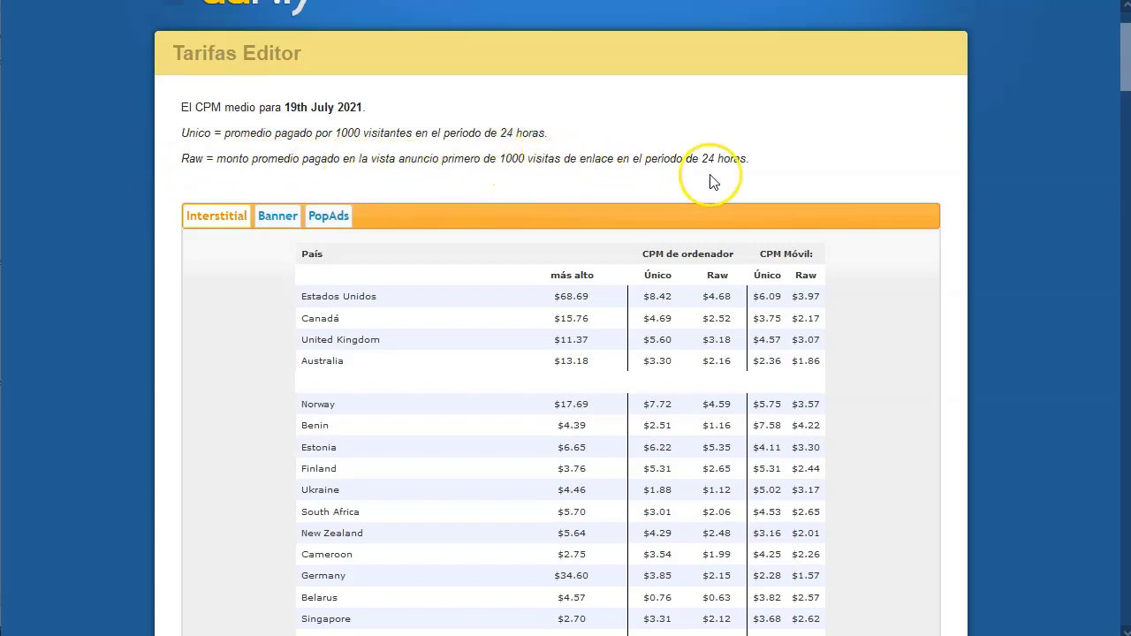
scroll(201, 187, up, 1)
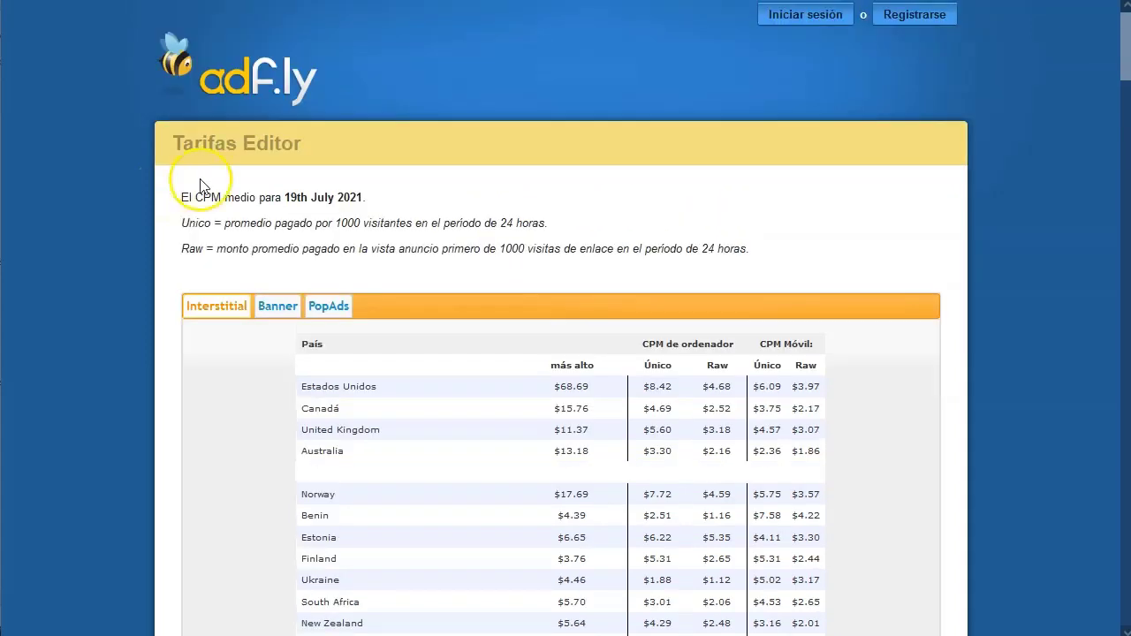
scroll(145, 272, down, 1)
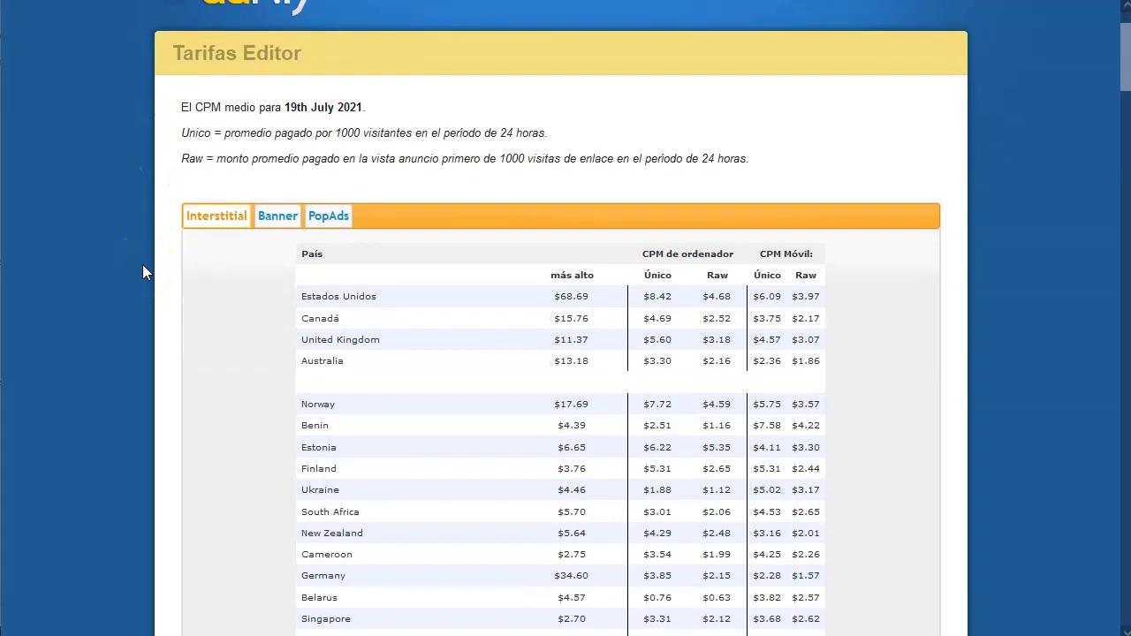
scroll(142, 265, down, 1)
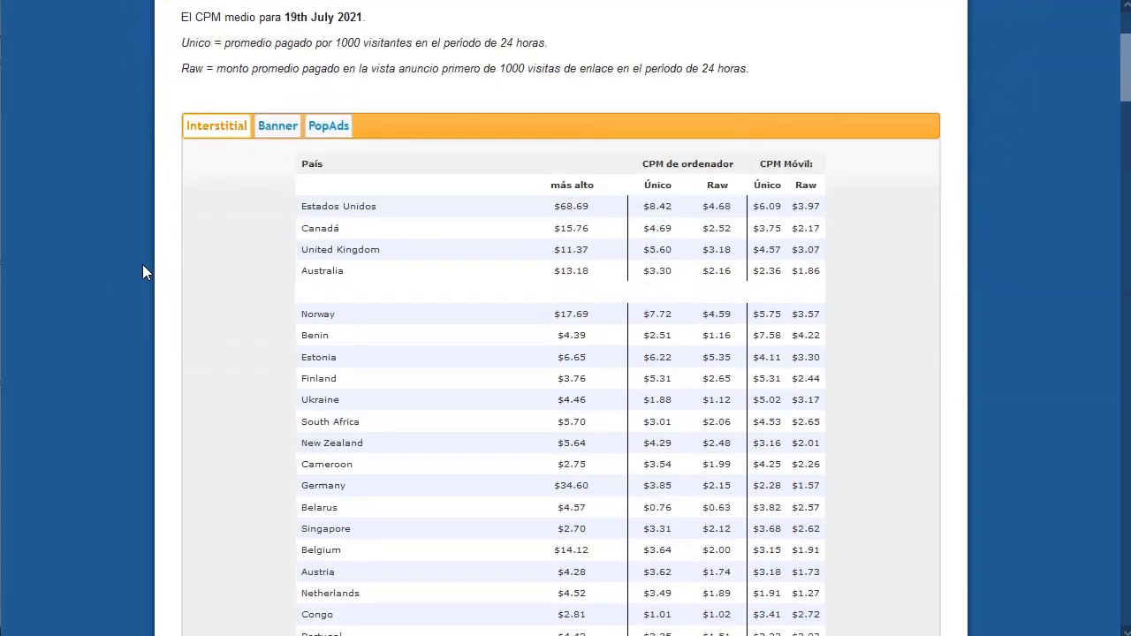
click(279, 128)
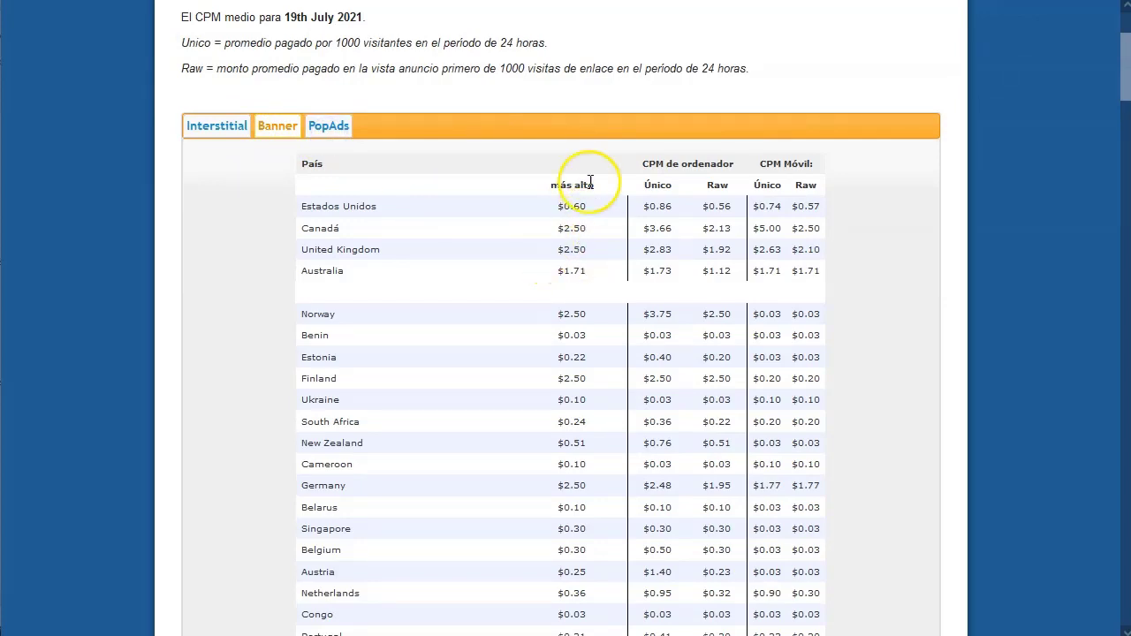
click(217, 125)
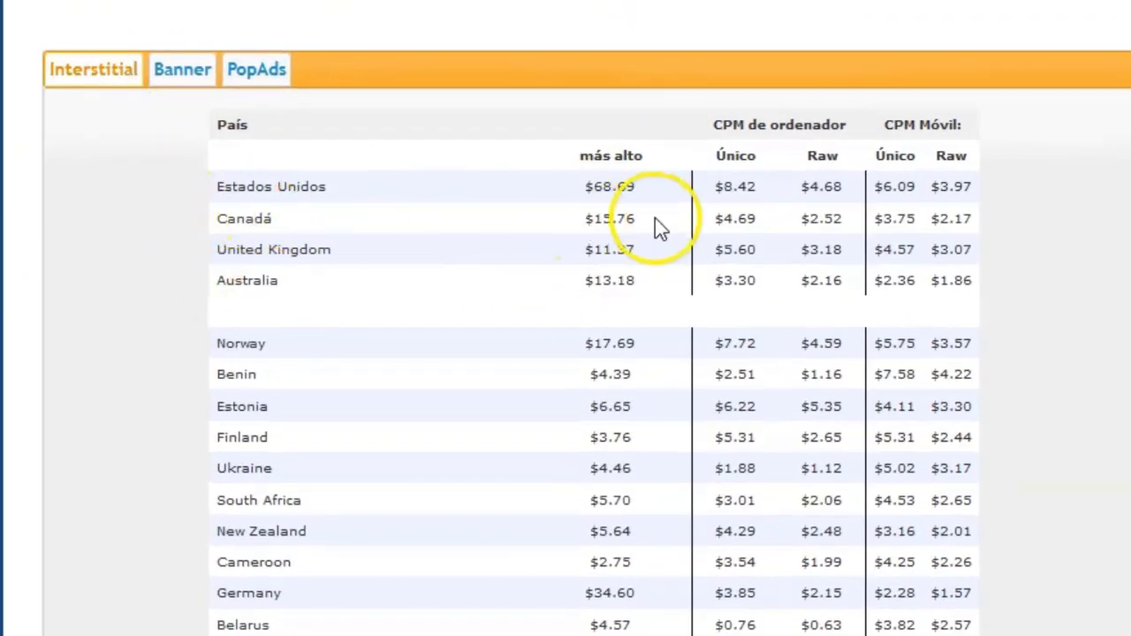
Step: Examine the Estados Unidos Interstitial rates: the highest CPM, and the Único and Raw values for desktop and mobile
drag(647, 189, 583, 187)
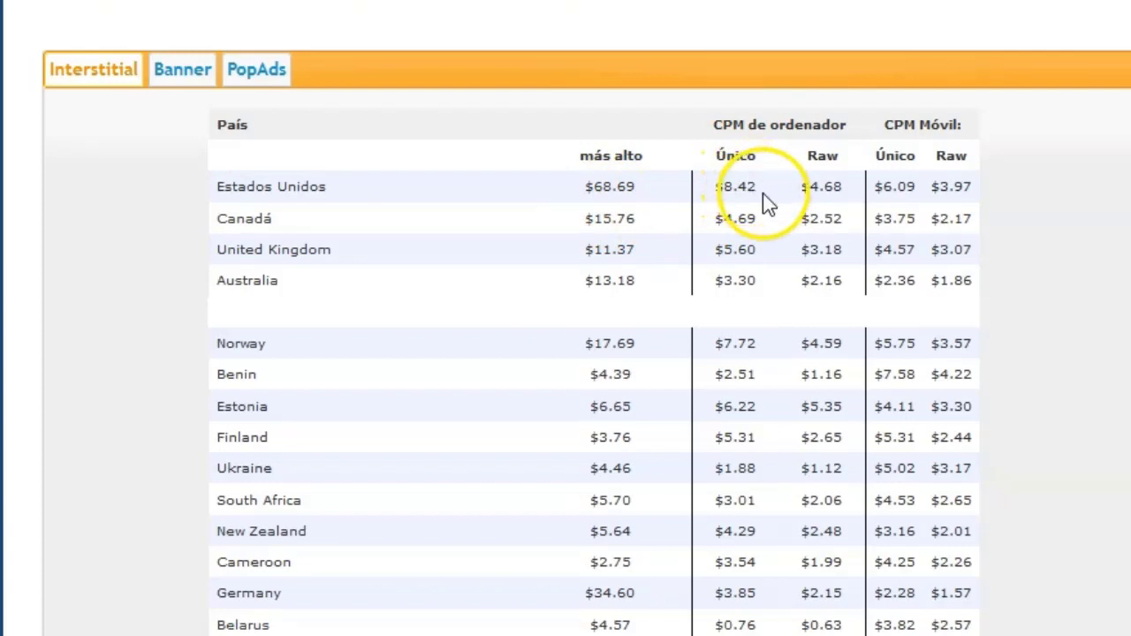
drag(753, 185, 730, 196)
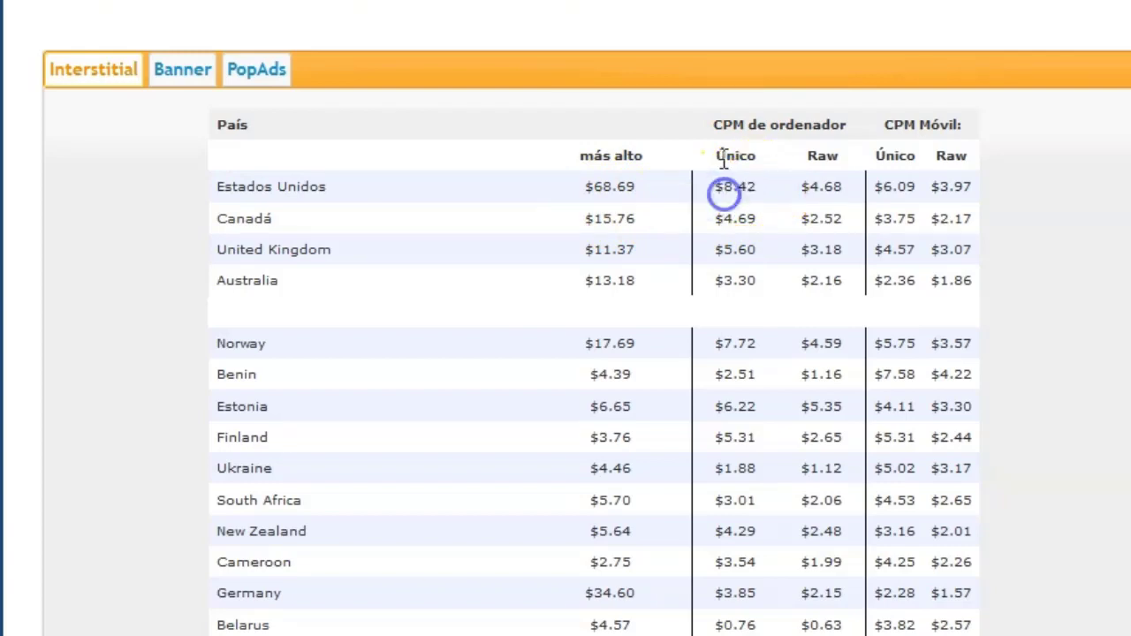
drag(714, 127, 813, 141)
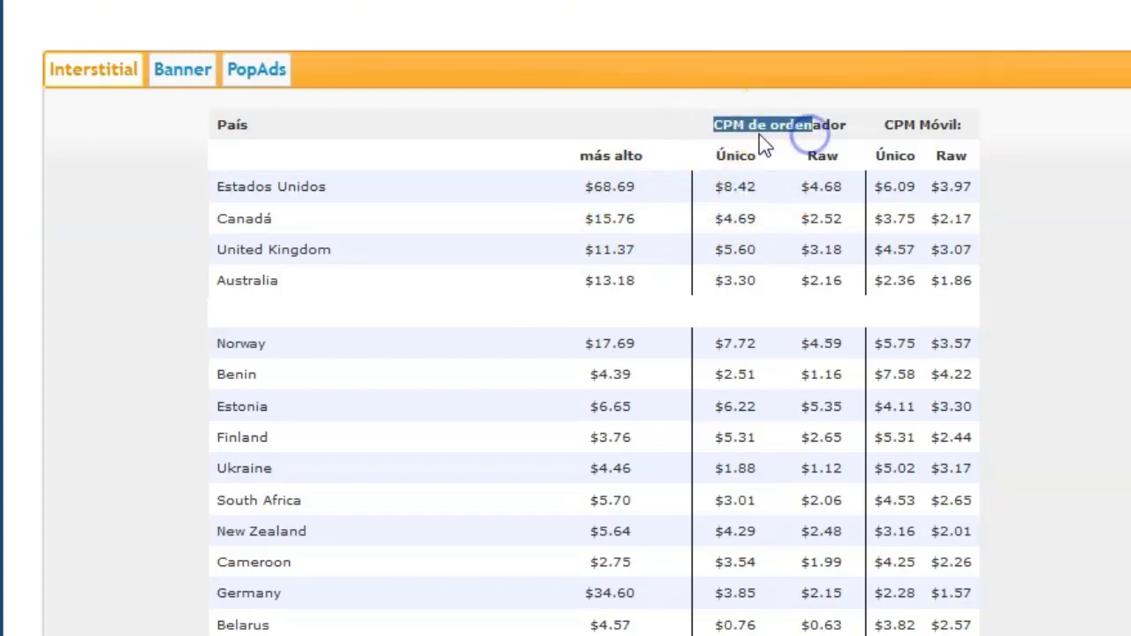
click(791, 140)
double_click(805, 128)
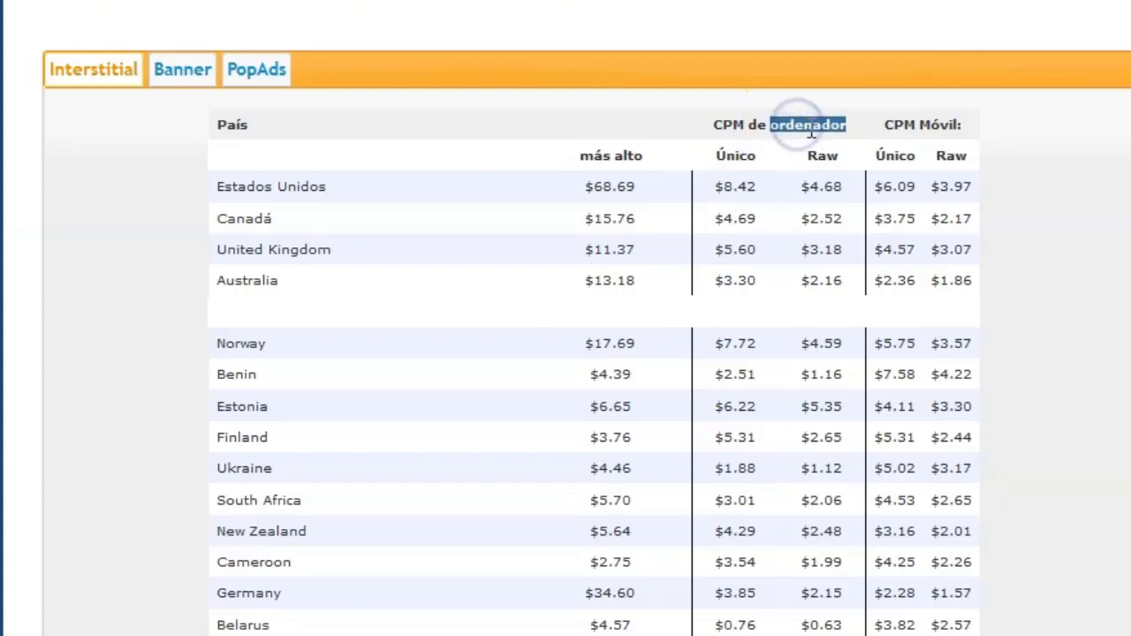
double_click(932, 126)
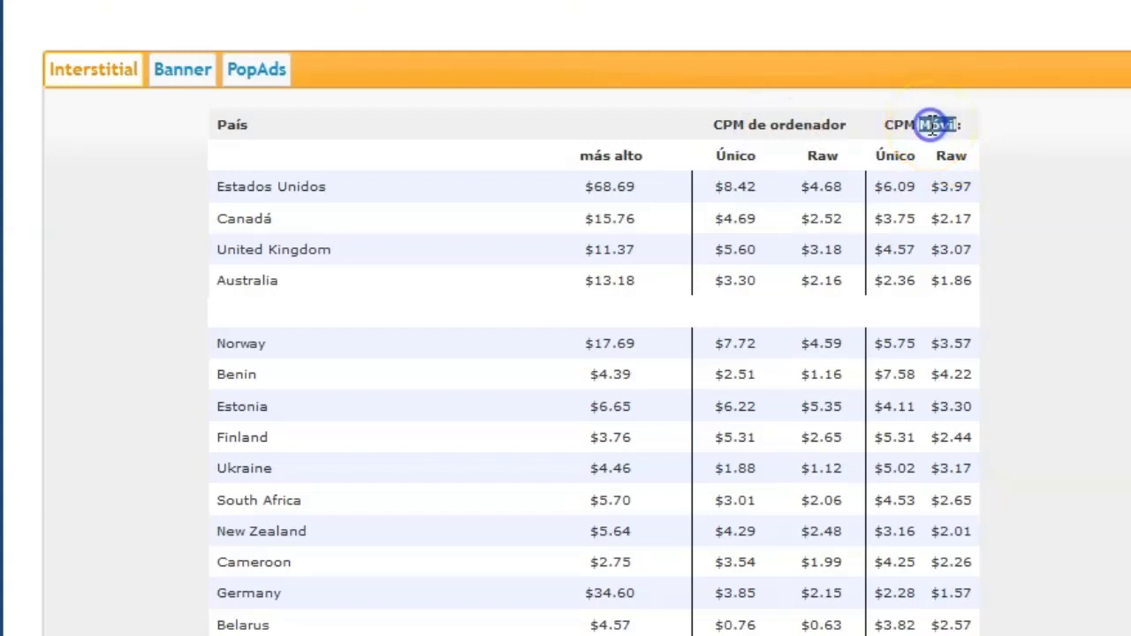
click(897, 201)
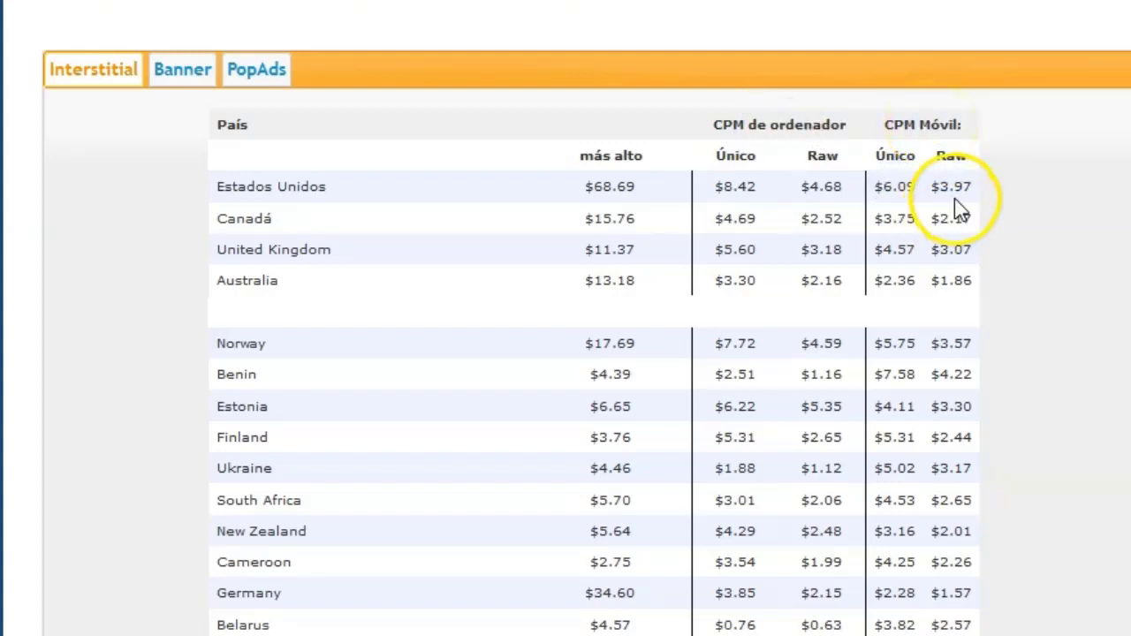
click(950, 188)
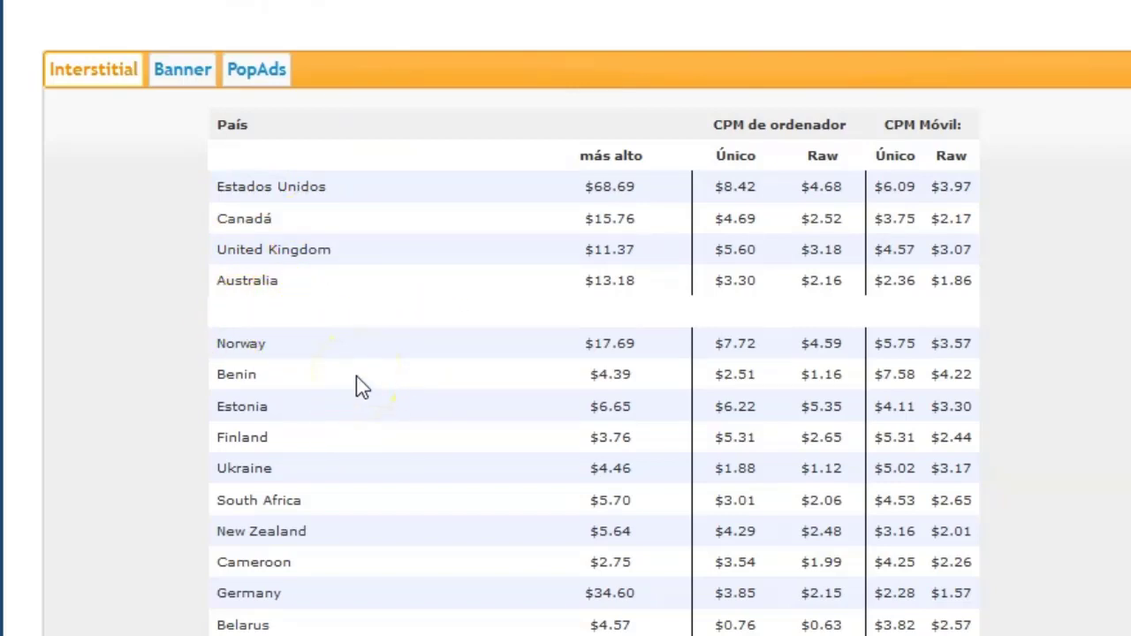
Step: Find Korea, Republic Of in the Interstitial rates table and highlight its highest CPM
scroll(356, 376, down, 10)
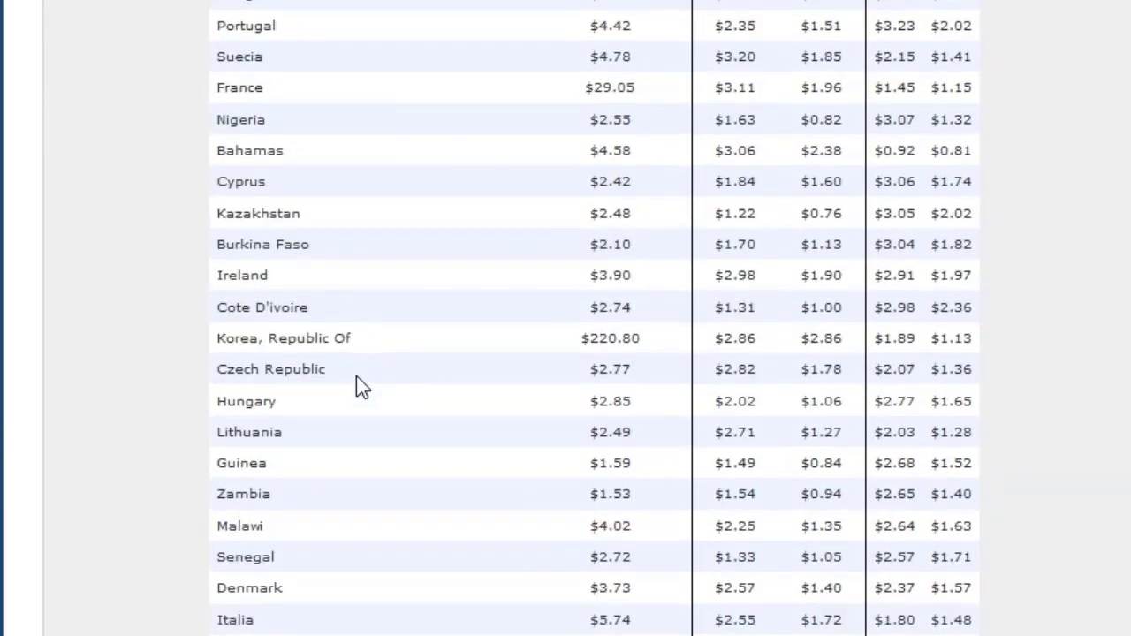
scroll(356, 376, down, 3)
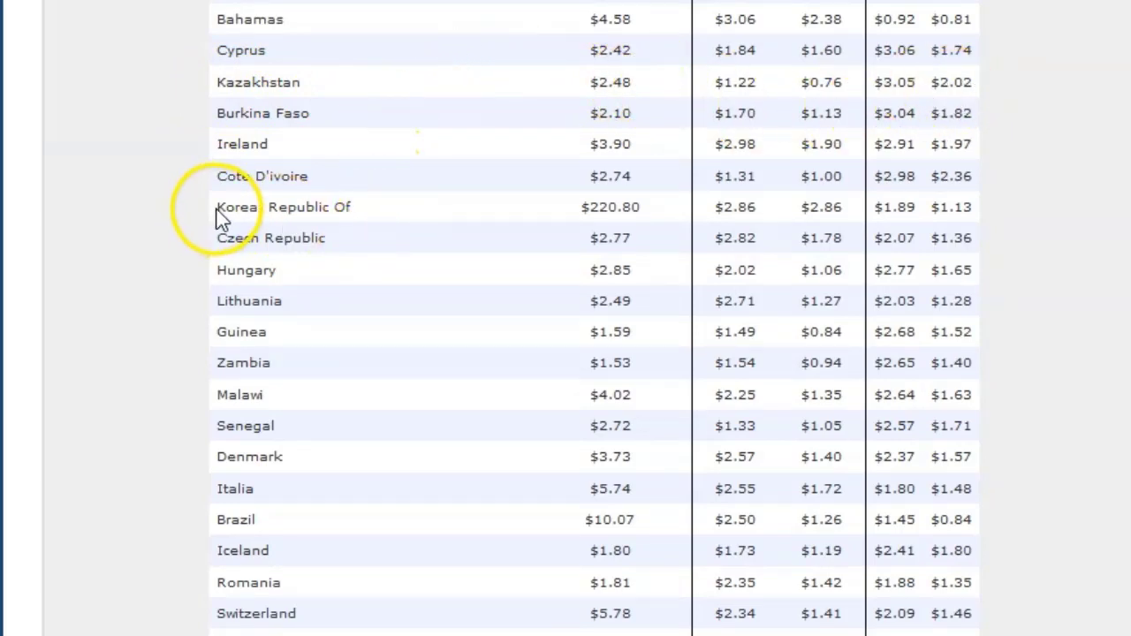
drag(218, 212, 685, 225)
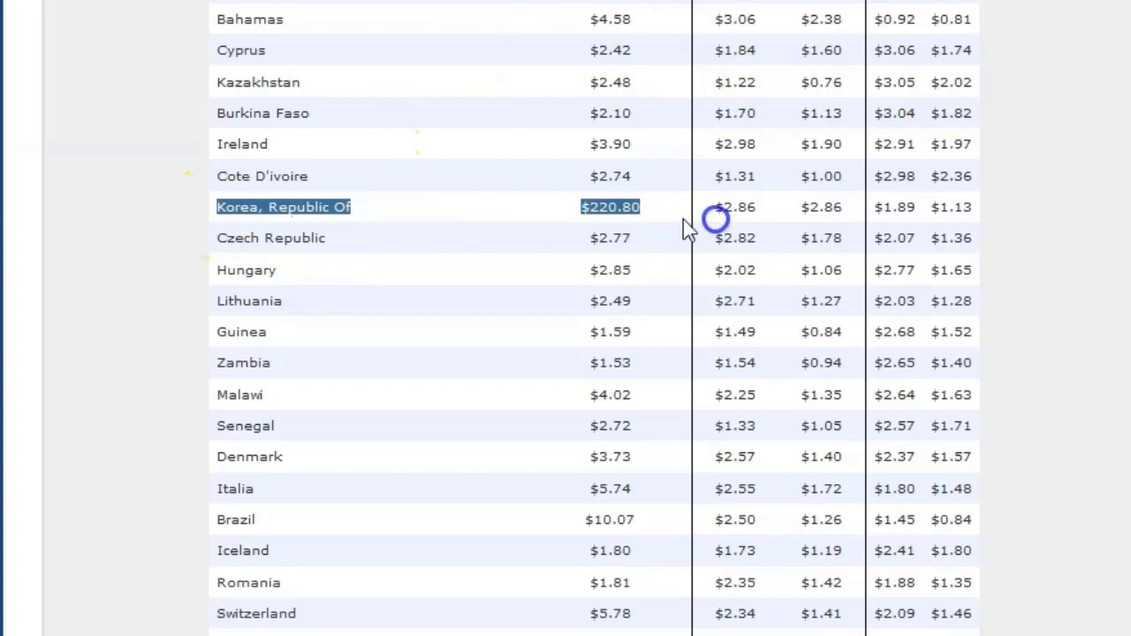
double_click(610, 210)
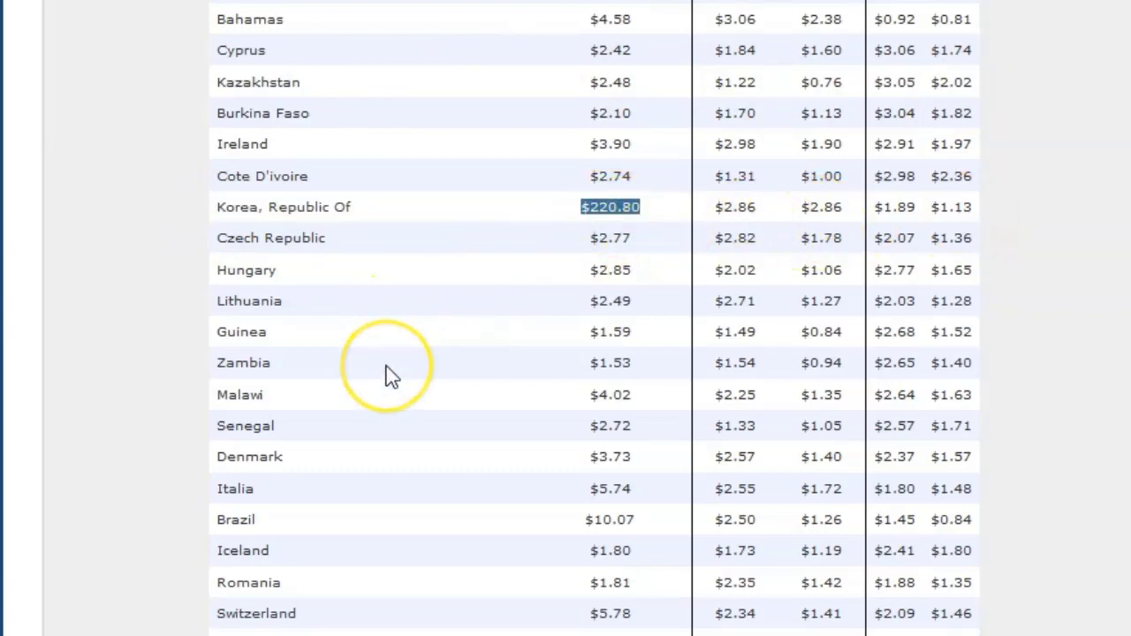
Step: Check the Interstitial rates for Brazil, Puerto Rico and Mexico, and look through the remaining countries
scroll(386, 376, down, 3)
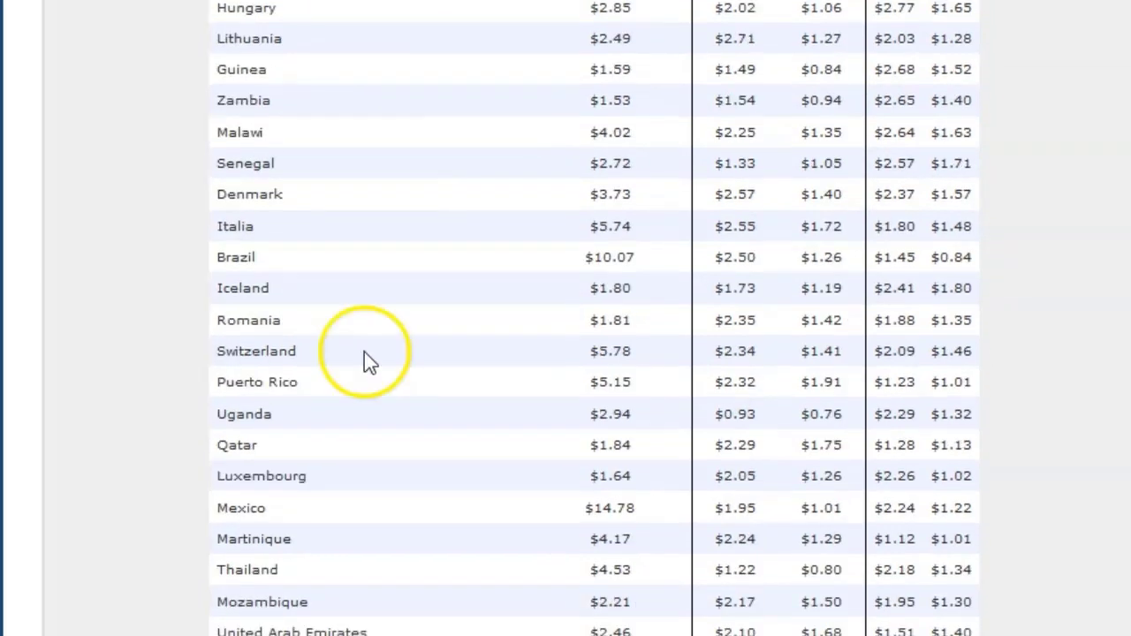
double_click(226, 257)
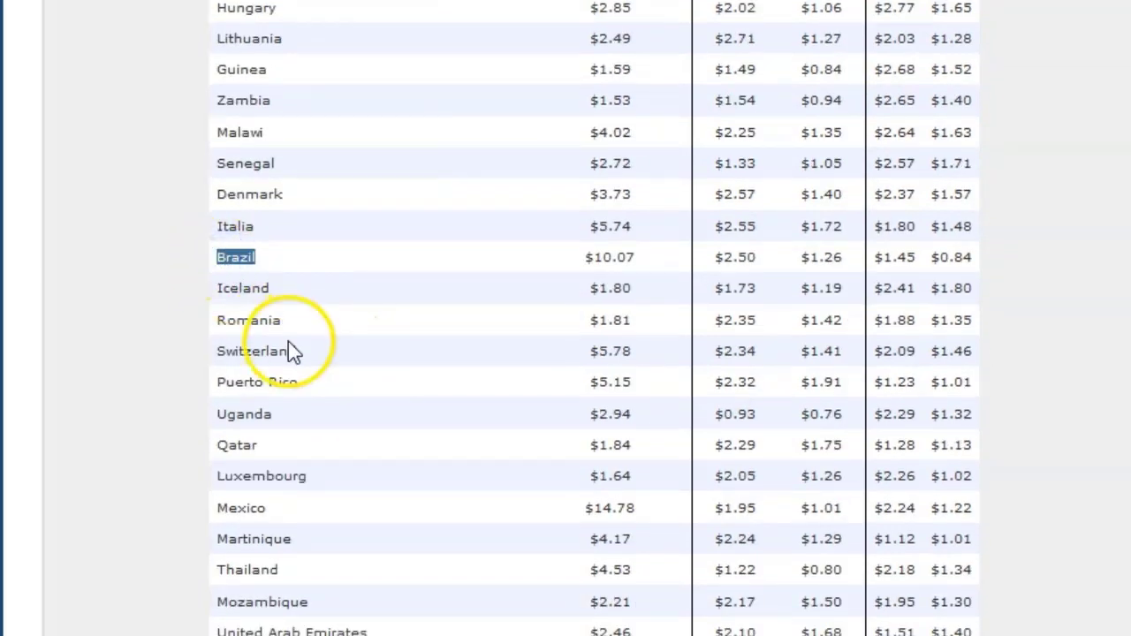
scroll(292, 345, down, 2)
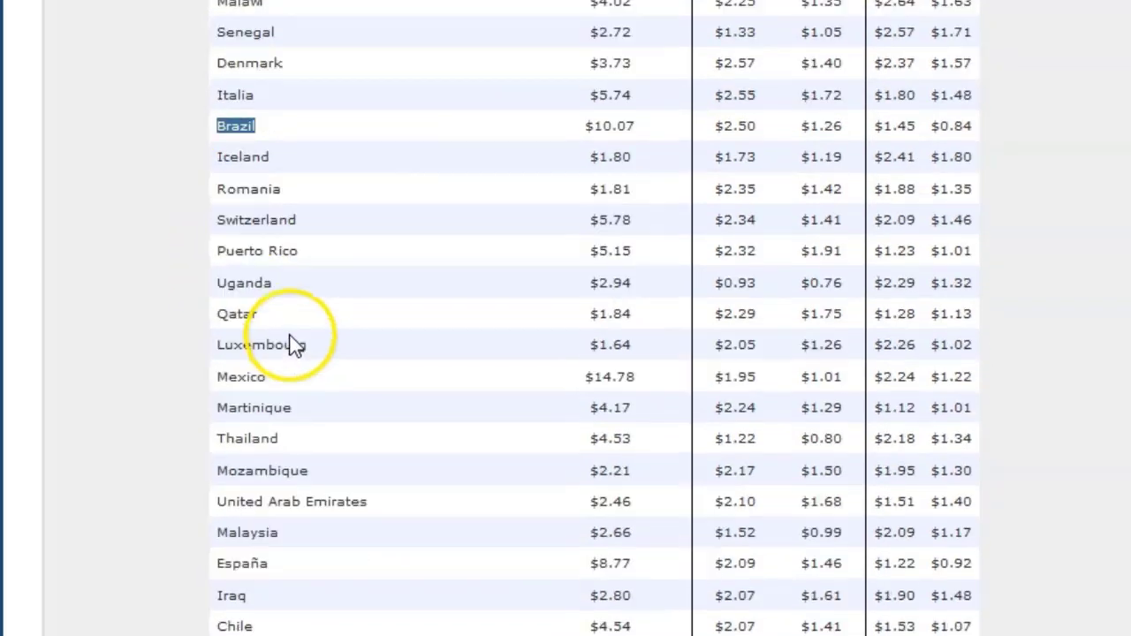
double_click(231, 252)
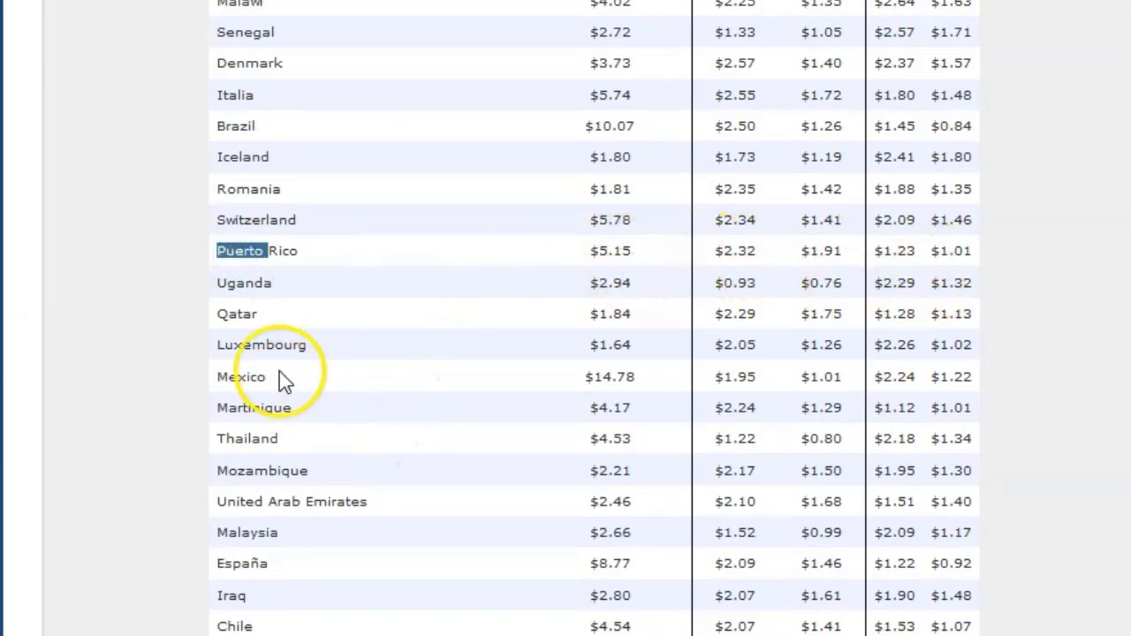
double_click(609, 376)
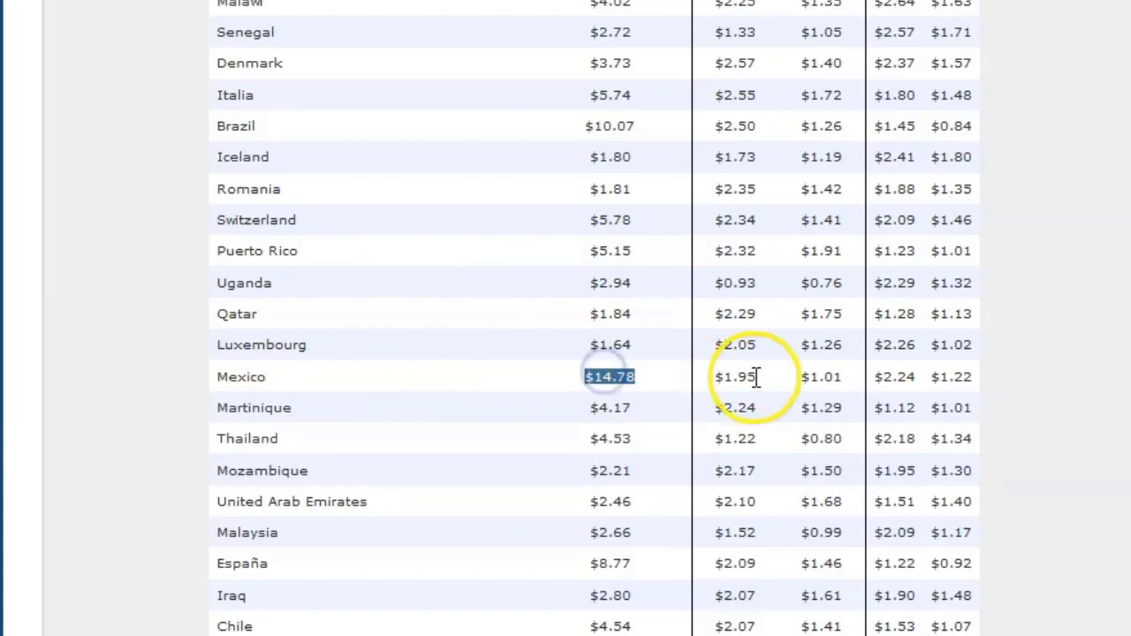
scroll(340, 431, down, 3)
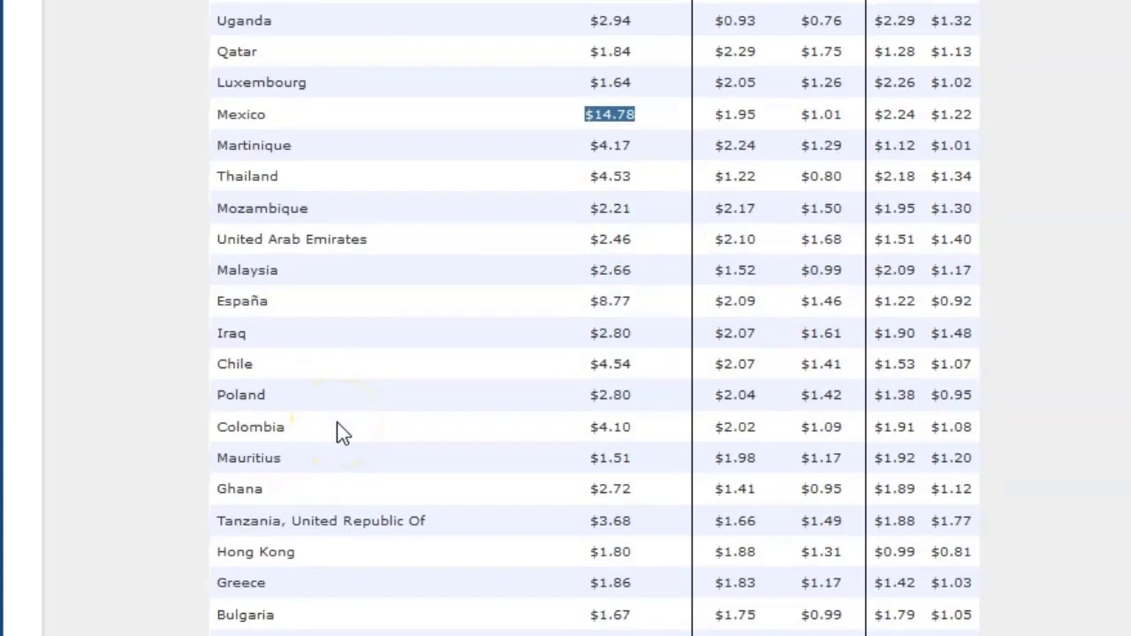
scroll(340, 431, down, 20)
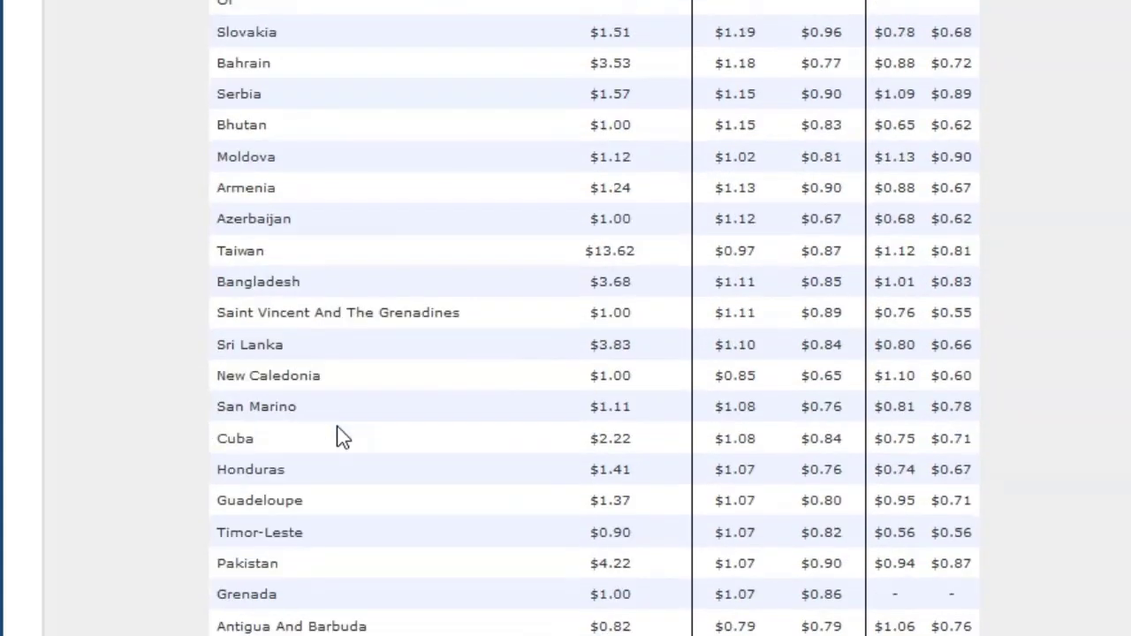
key(Home)
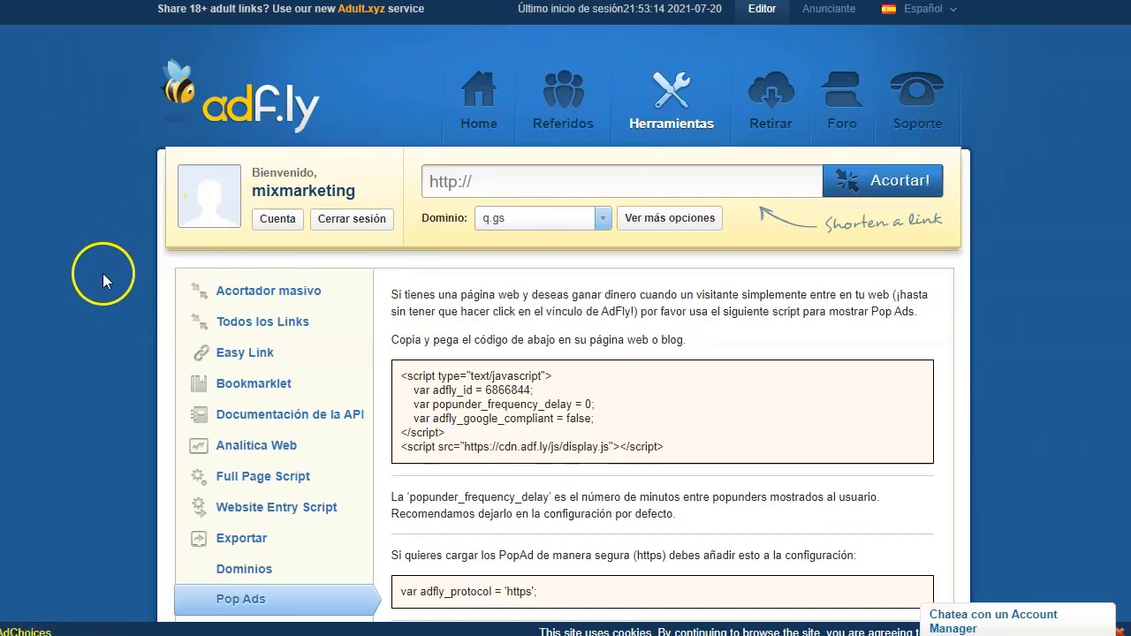
Step: Review the Pop Ads script instructions and open the publisher account's Home page
scroll(101, 277, down, 3)
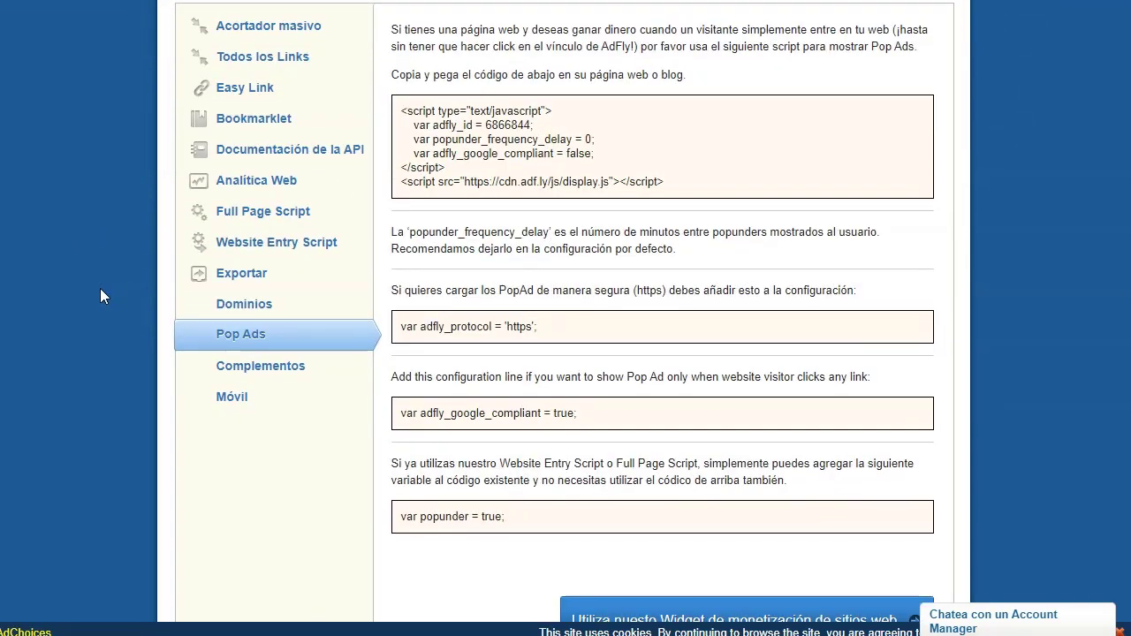
scroll(99, 288, up, 3)
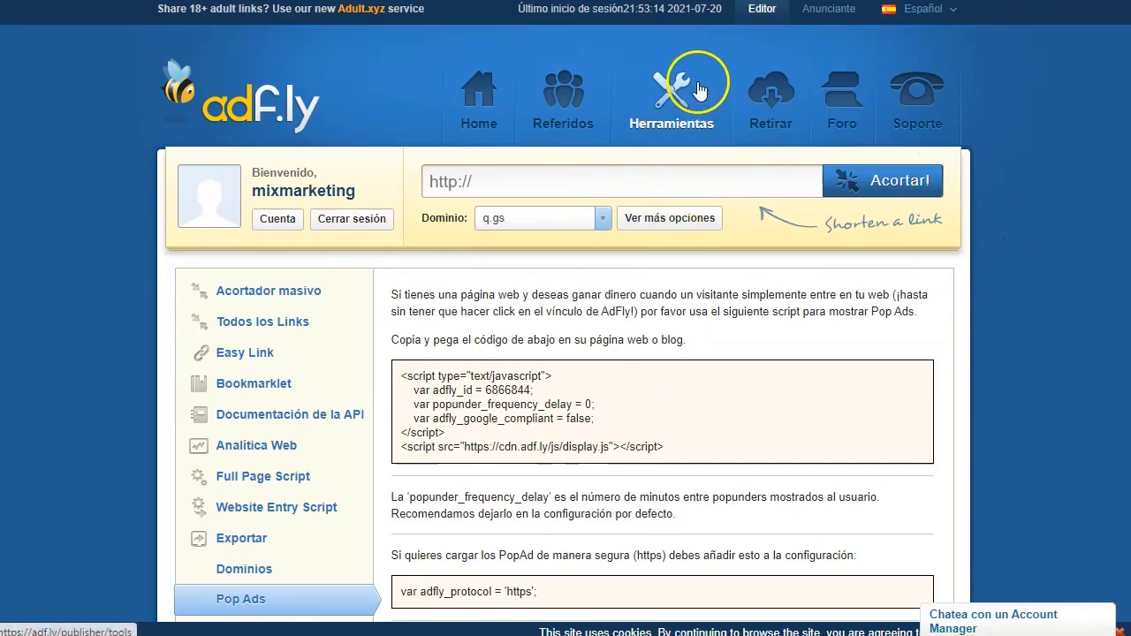
click(473, 111)
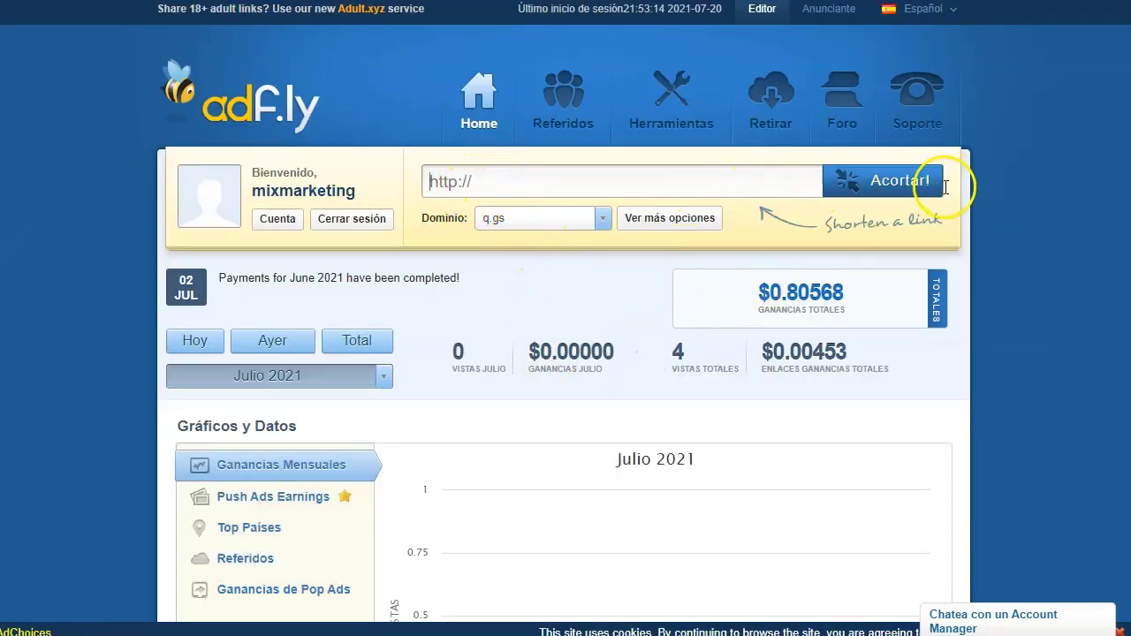
Step: Review the link shortener's domain choices and expand its additional options to see the available ad types
click(603, 228)
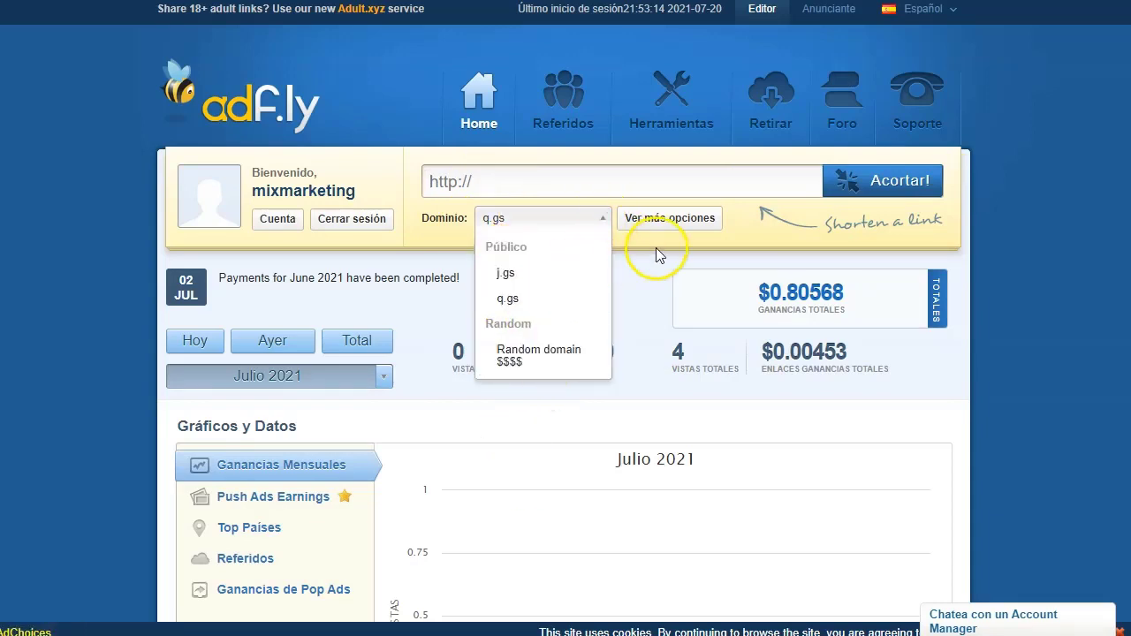
click(693, 230)
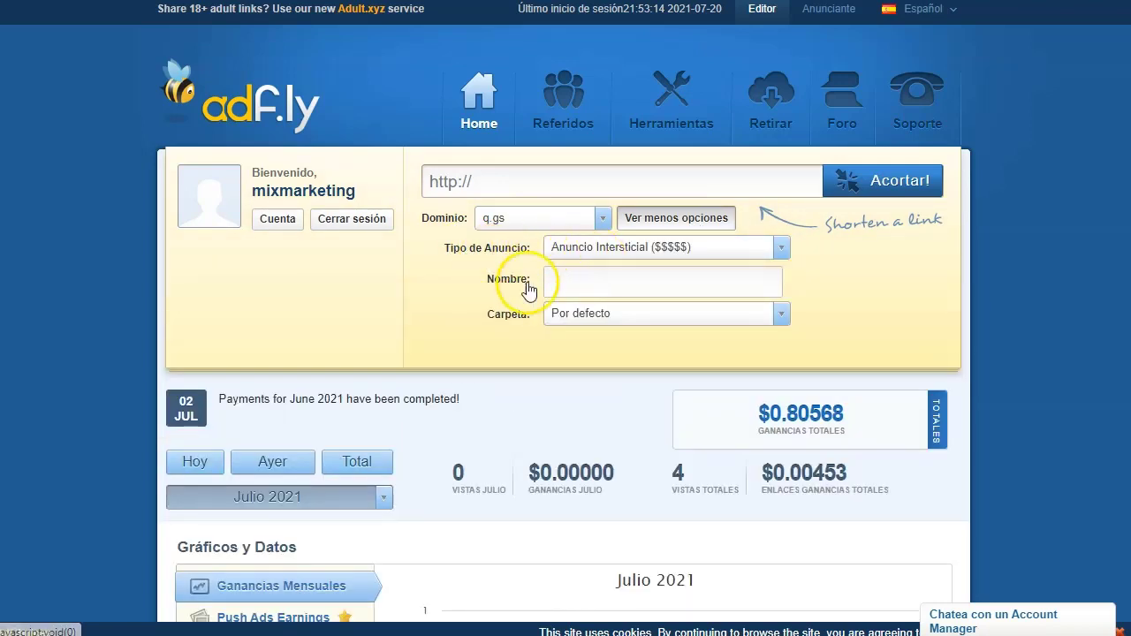
click(781, 251)
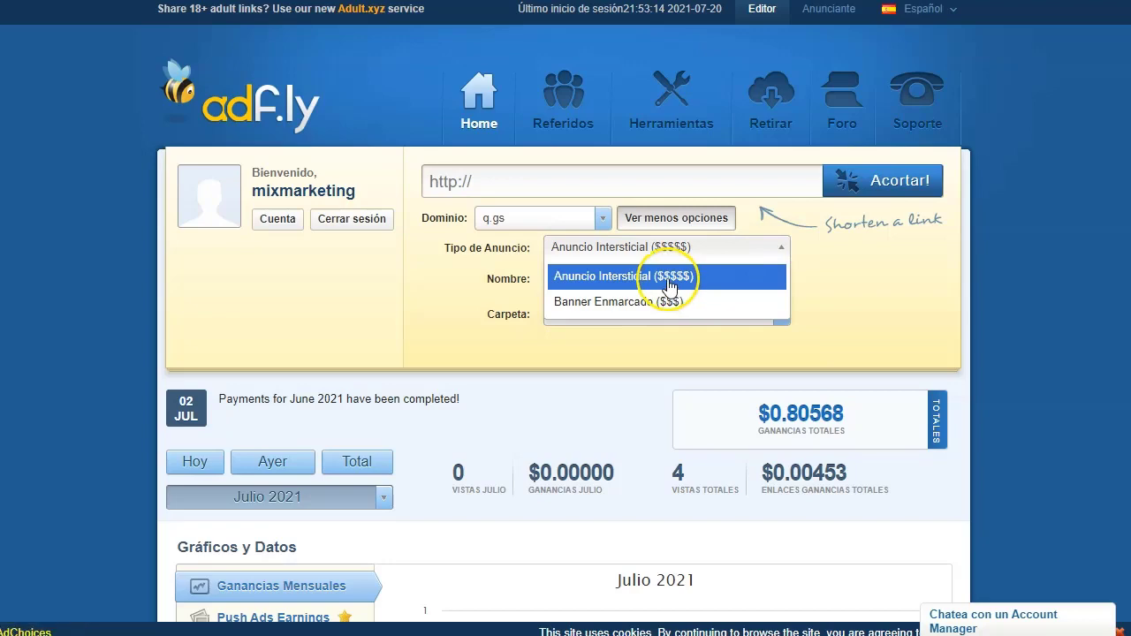
click(433, 281)
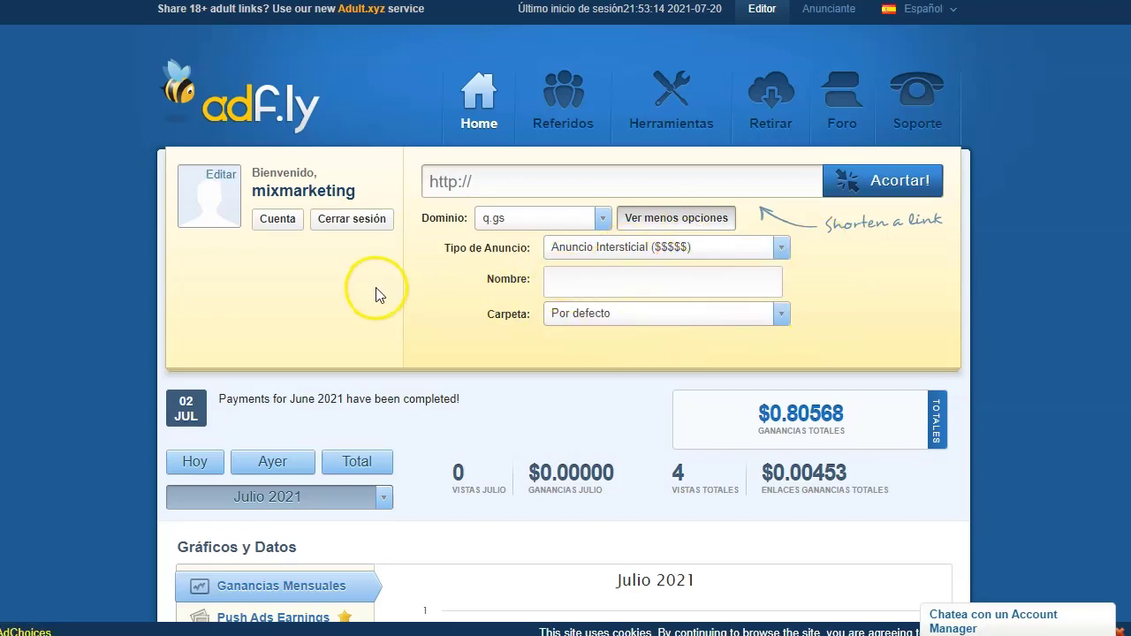
Step: Review the earnings charts for Push Ads Earnings, Top Países, Referidos and Ganancias de Pop Ads for Julio 2021
scroll(416, 345, down, 3)
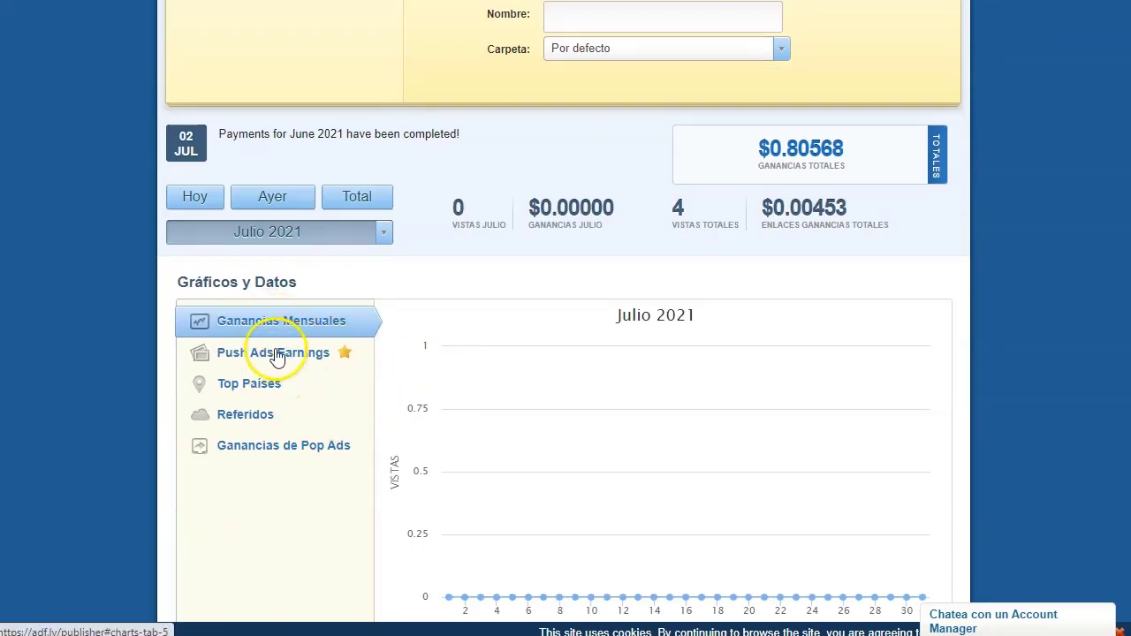
click(277, 356)
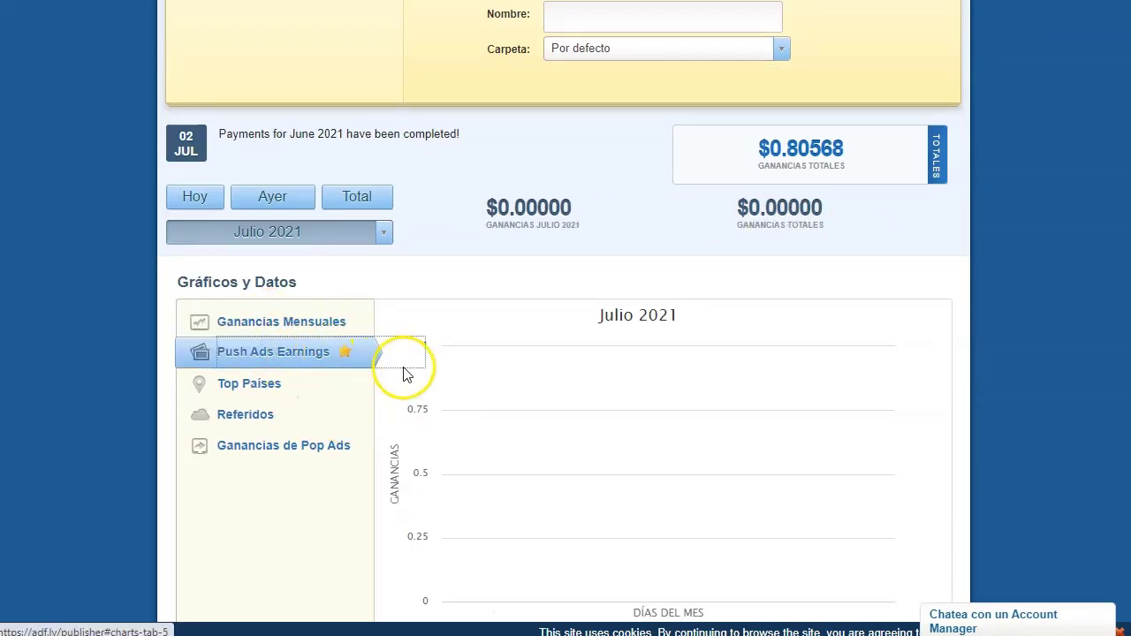
scroll(404, 373, down, 1)
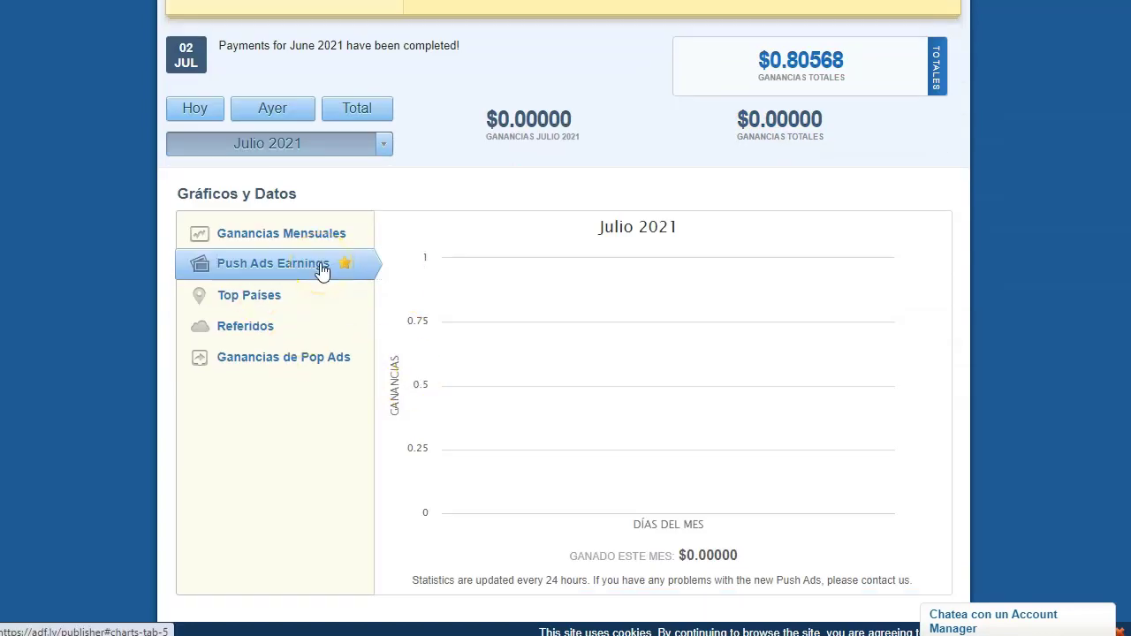
click(252, 301)
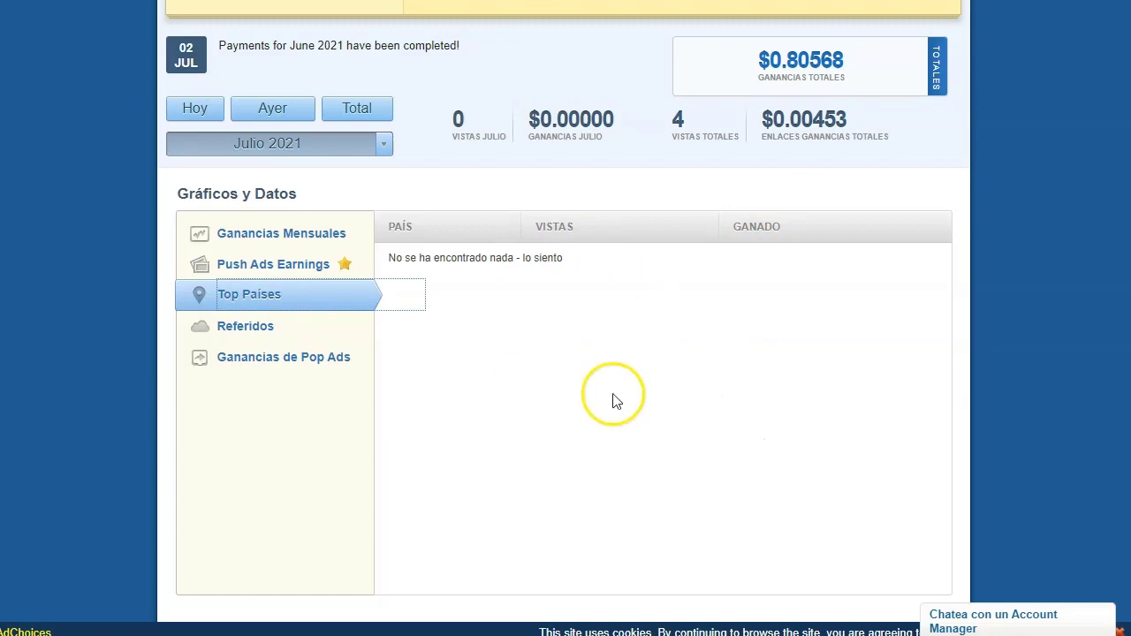
click(245, 341)
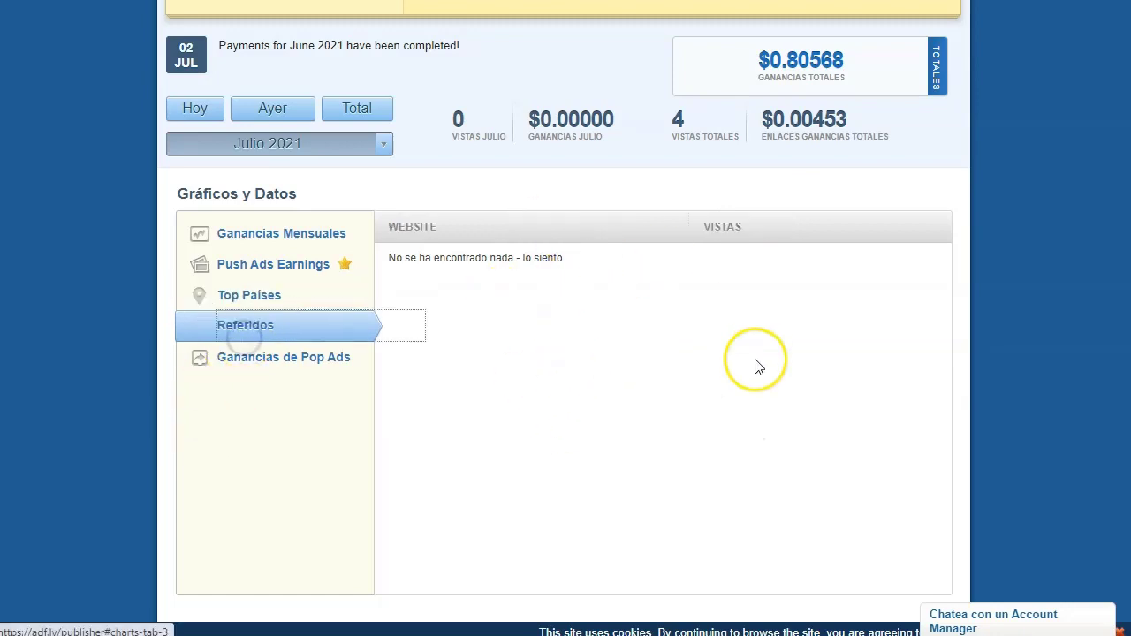
click(303, 356)
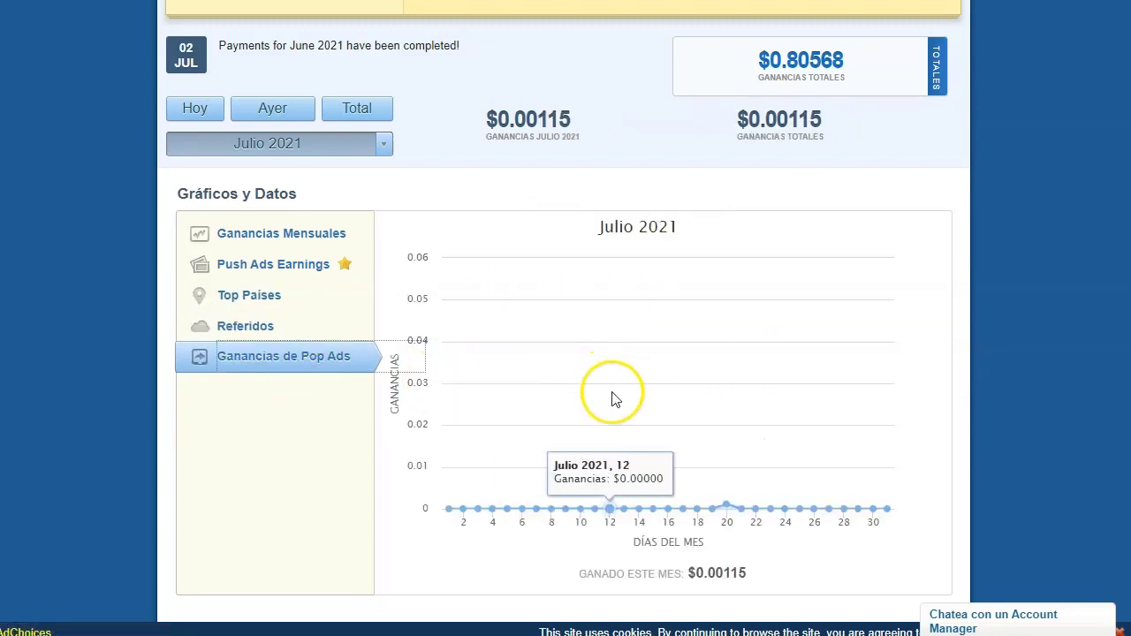
Step: Open the Herramientas page and highlight the URL limit in the Acortador masivo instructions
scroll(566, 371, up, 4)
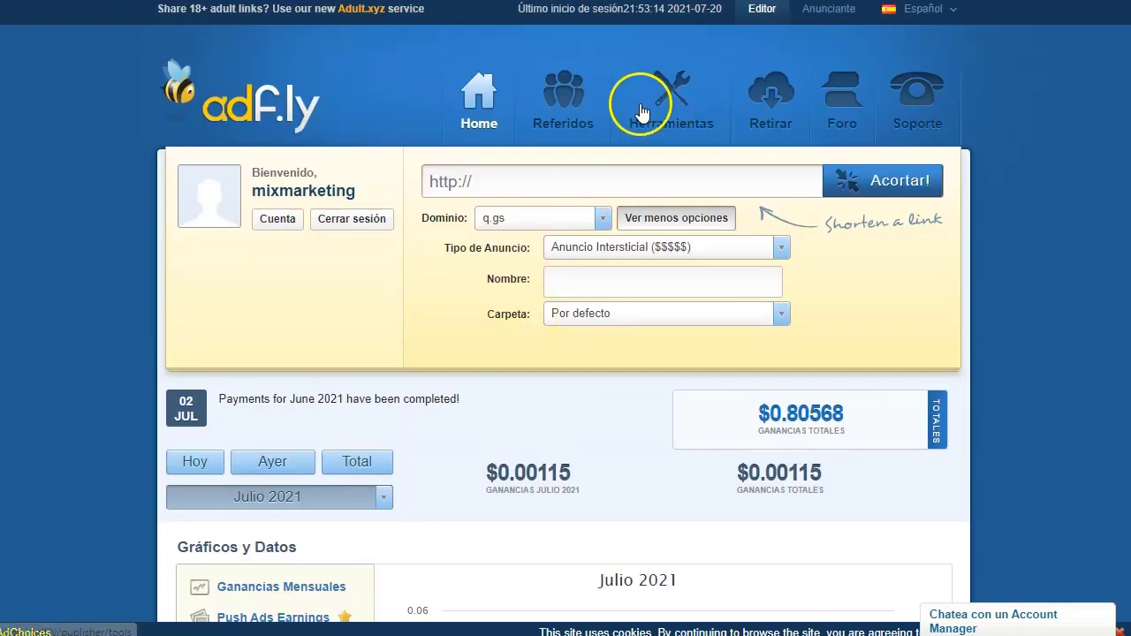
click(674, 105)
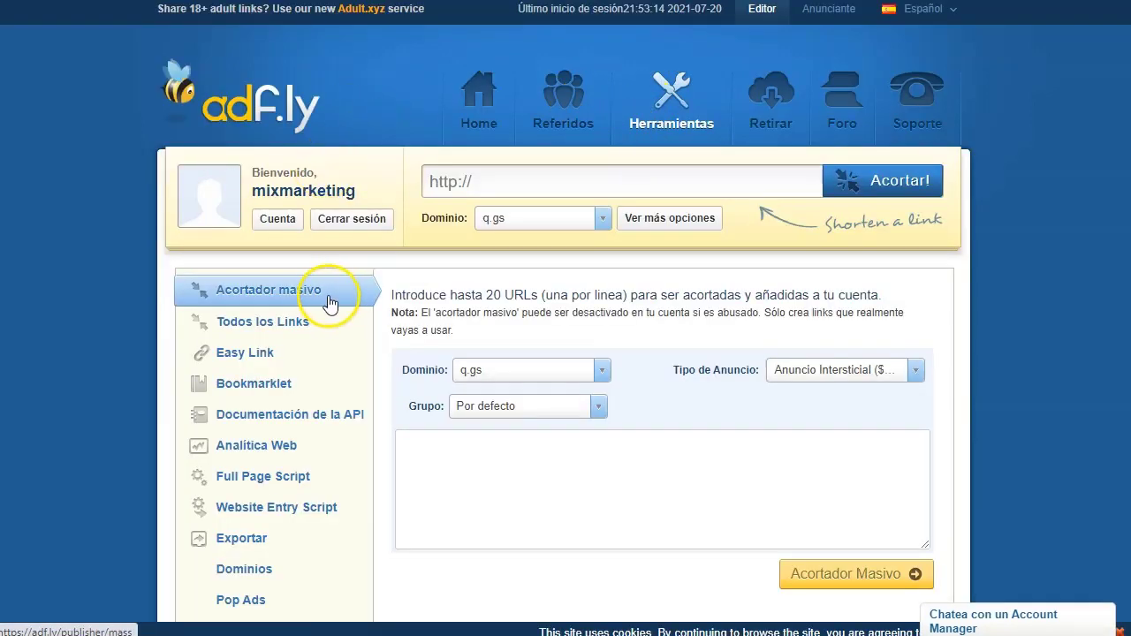
scroll(328, 300, down, 1)
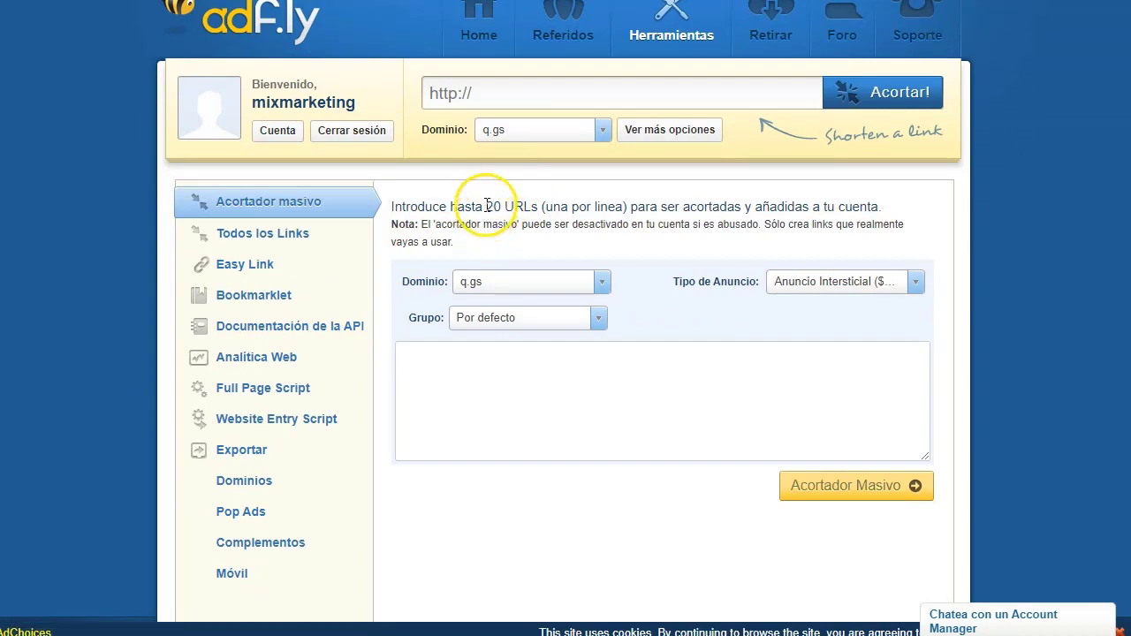
drag(487, 205, 640, 211)
click(654, 218)
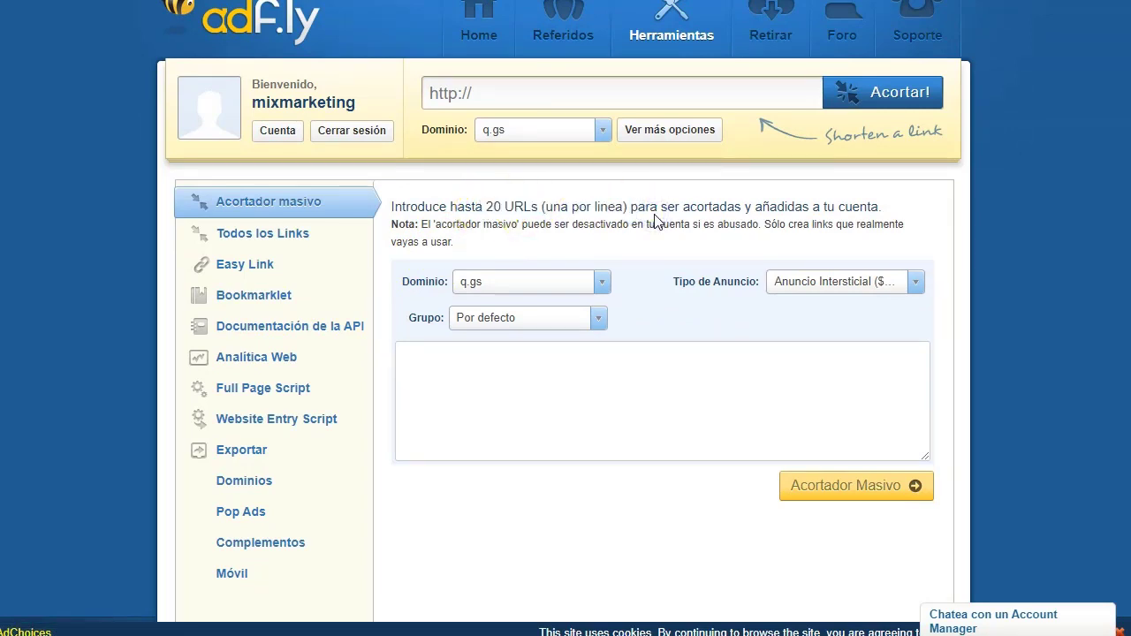
Step: Check the domain, group and ad type choices of the mass shortener without changing them
click(606, 285)
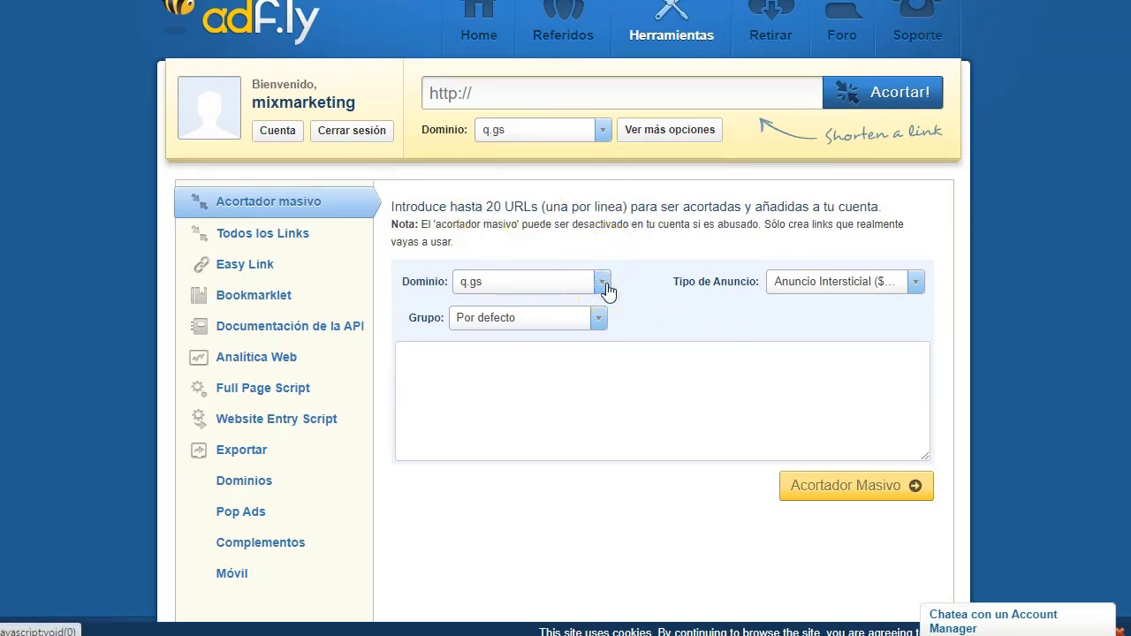
click(605, 287)
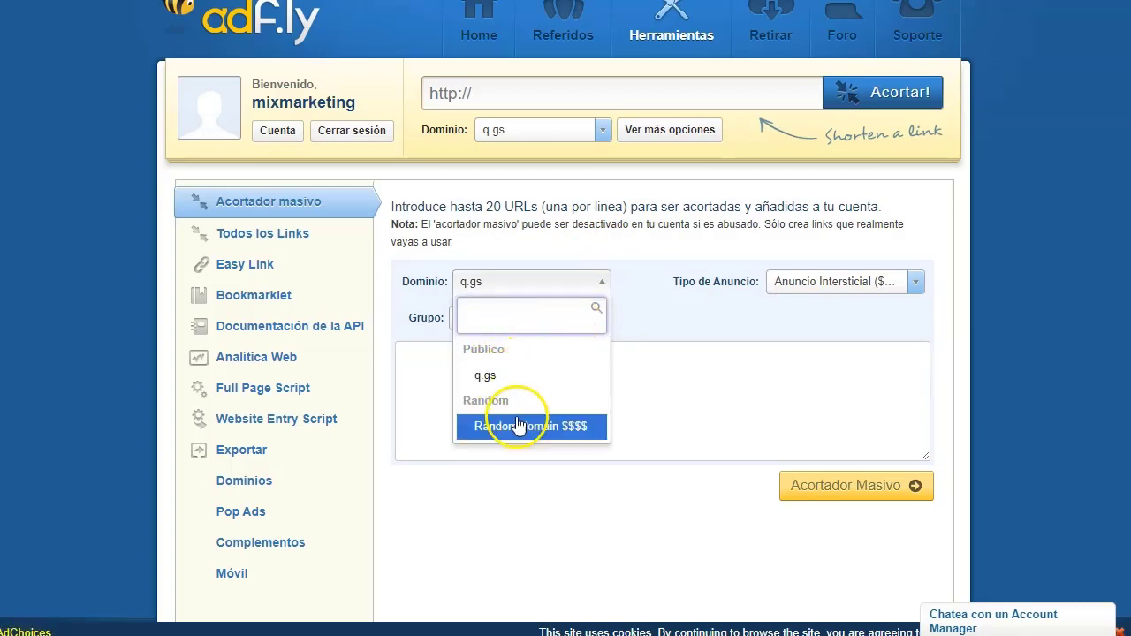
click(656, 322)
click(599, 318)
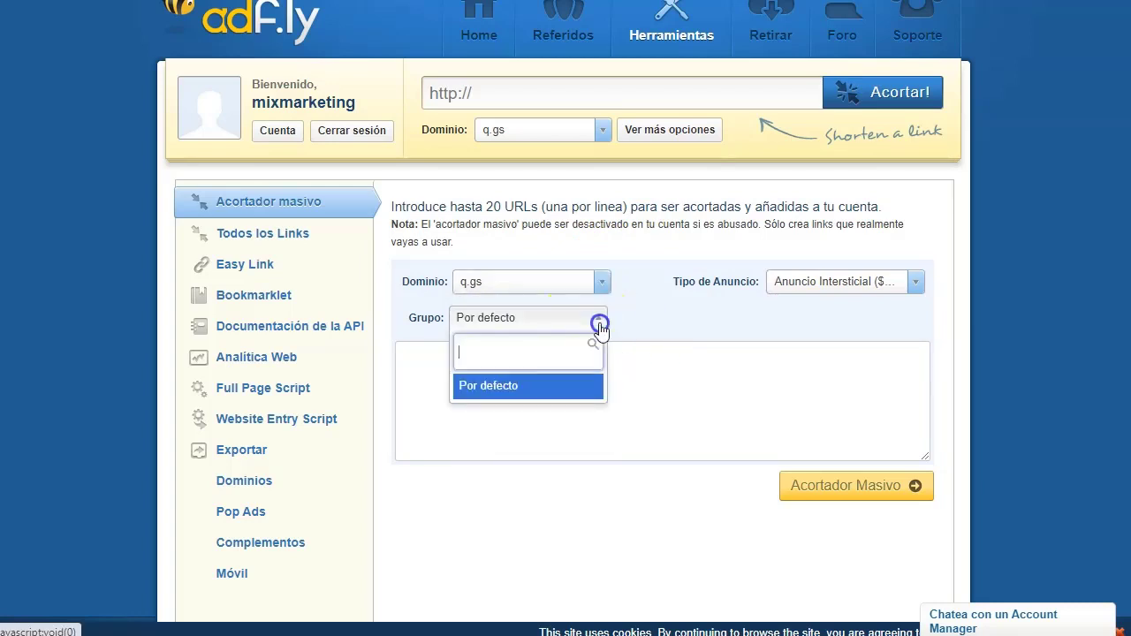
click(695, 314)
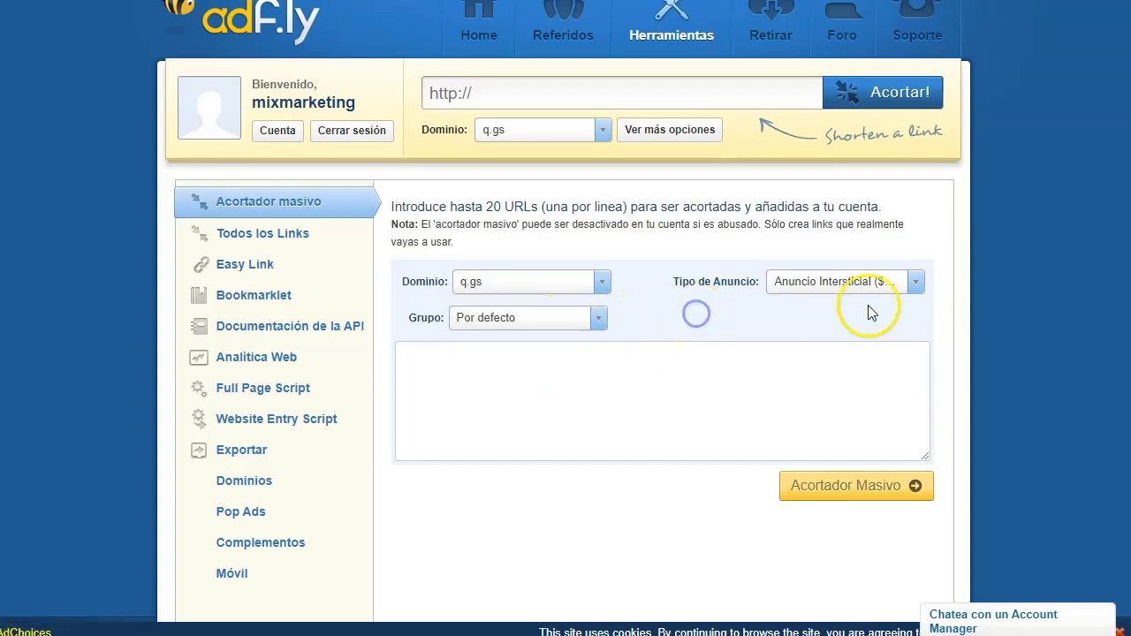
click(913, 283)
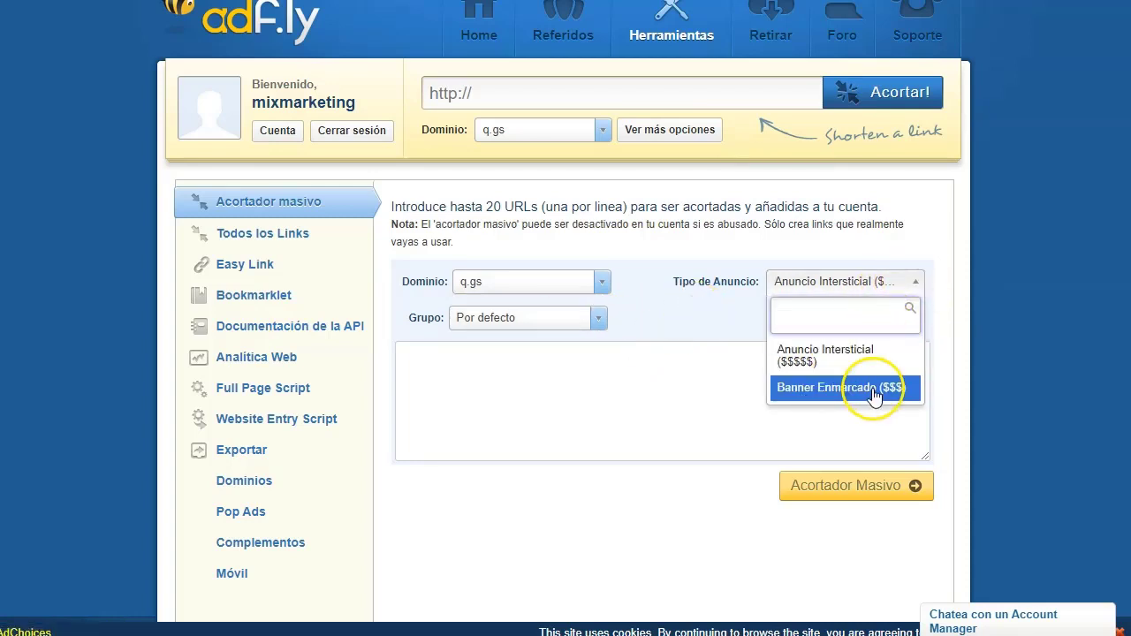
click(689, 307)
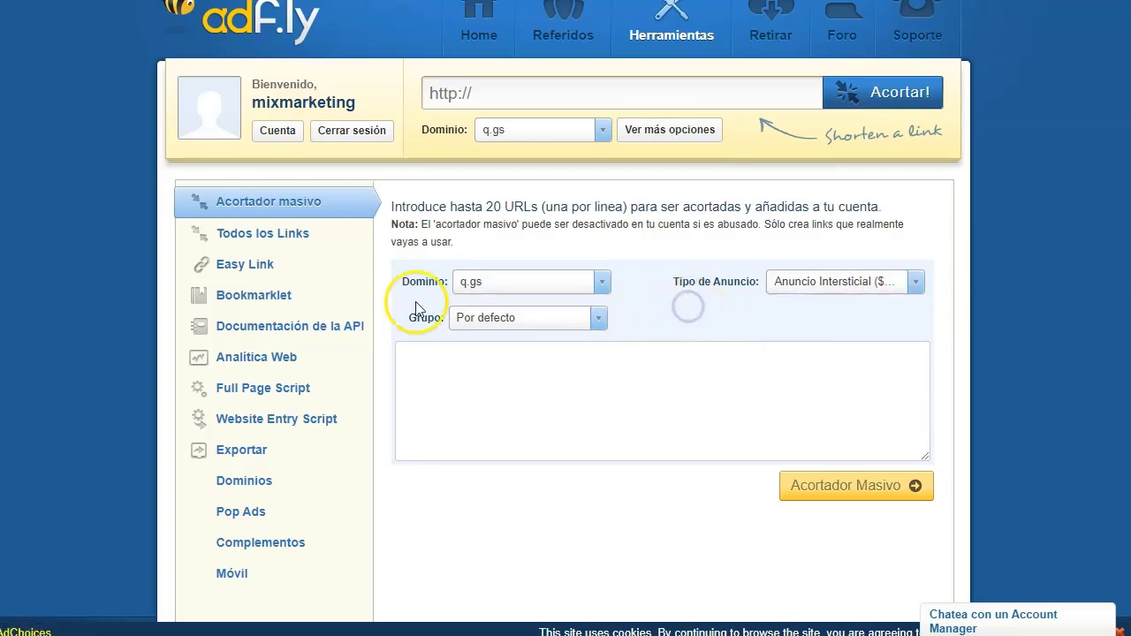
click(284, 235)
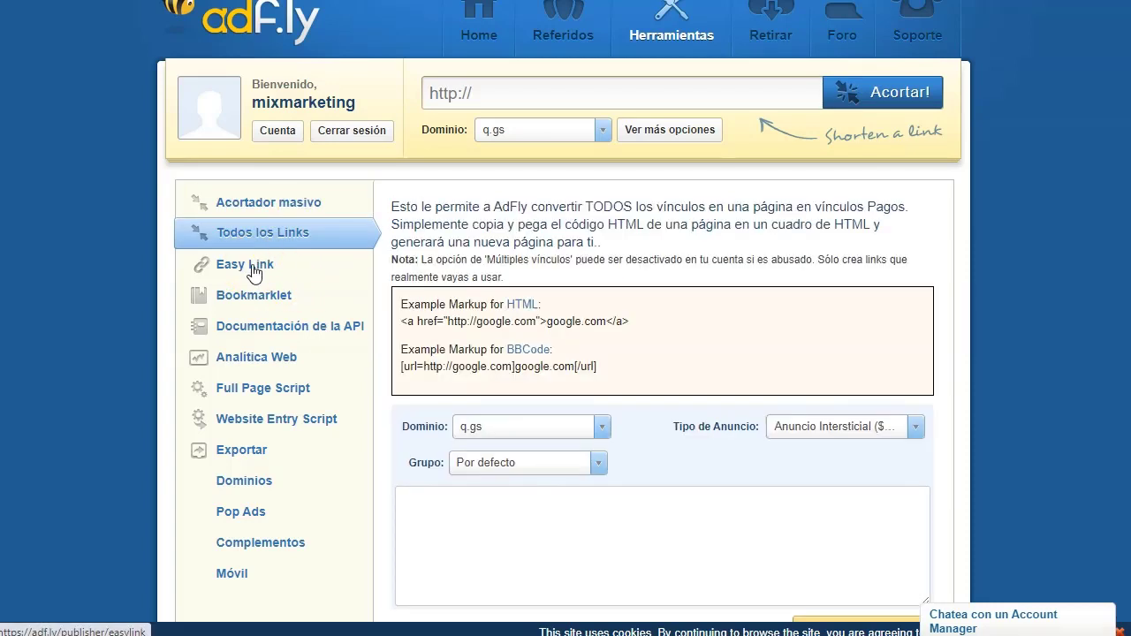
click(254, 272)
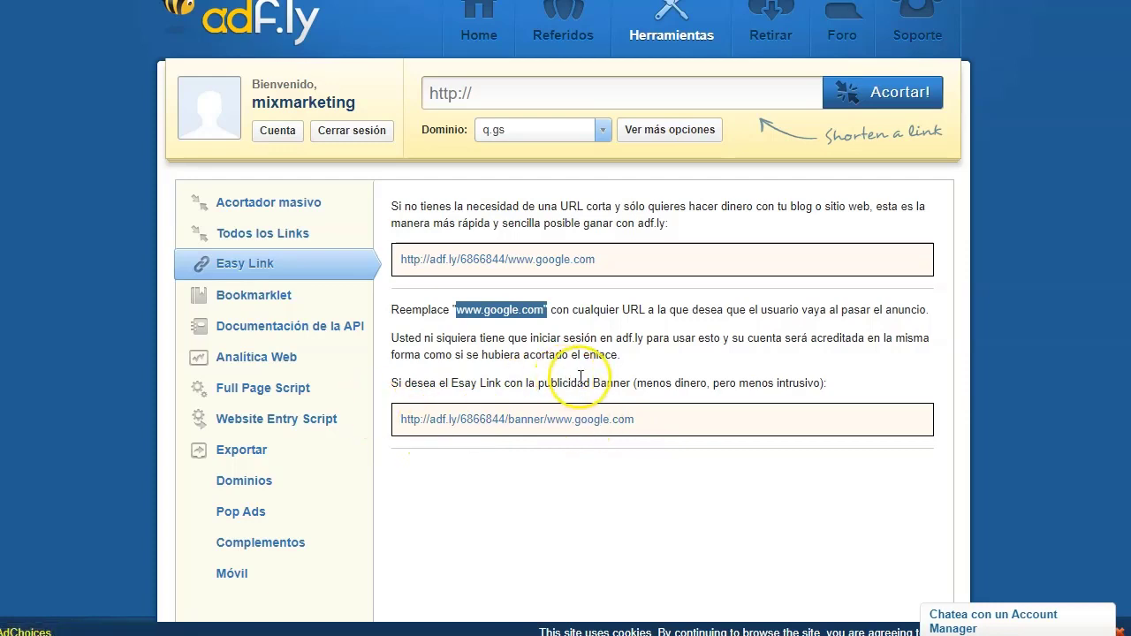
click(559, 313)
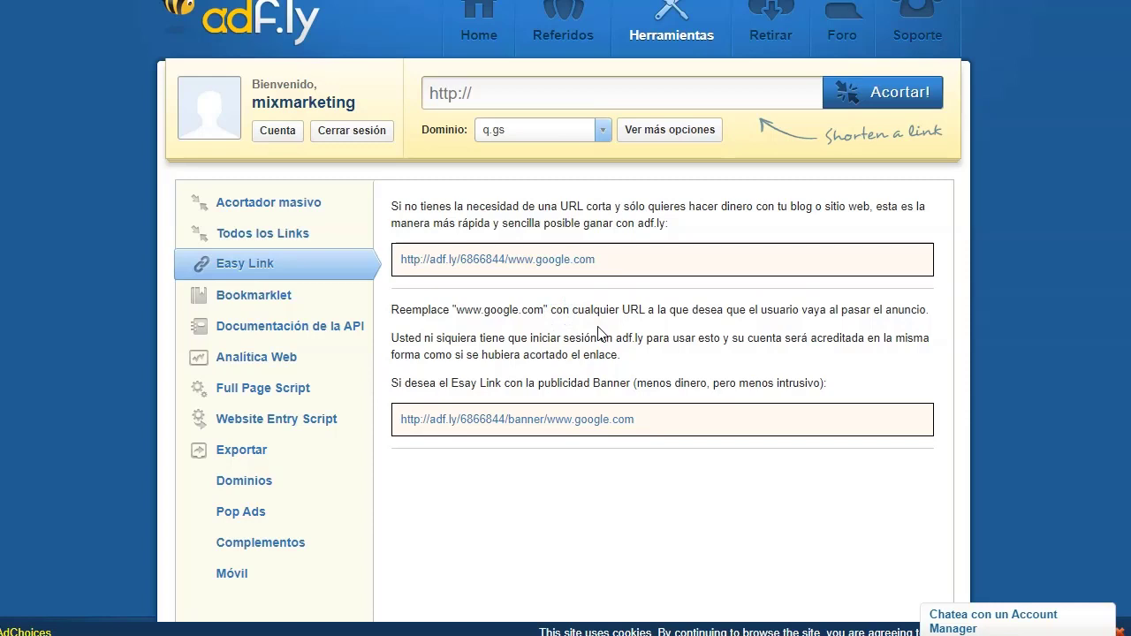
Step: Look through the Bookmarklet, Documentación de la API and Analítica Web tools
click(252, 297)
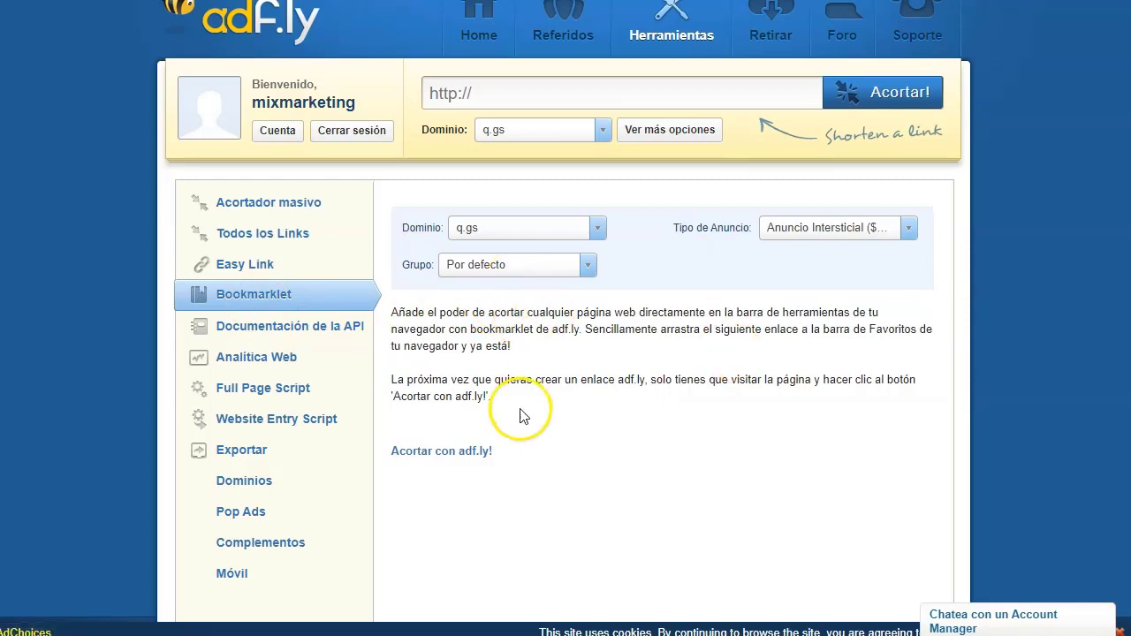
click(343, 327)
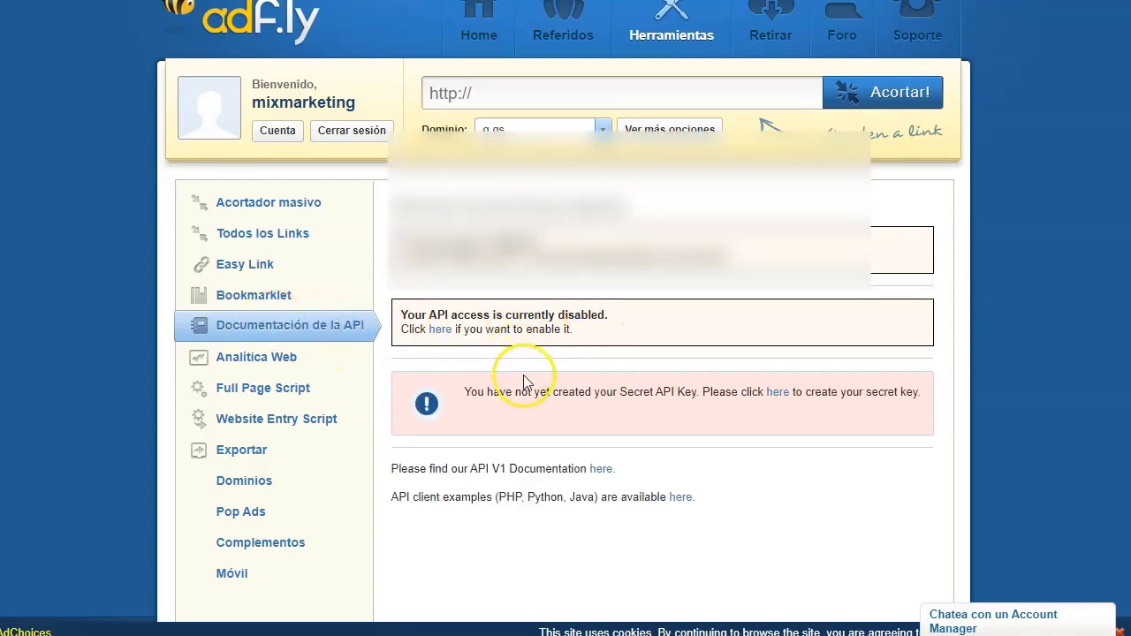
scroll(523, 374, down, 1)
scroll(525, 373, up, 1)
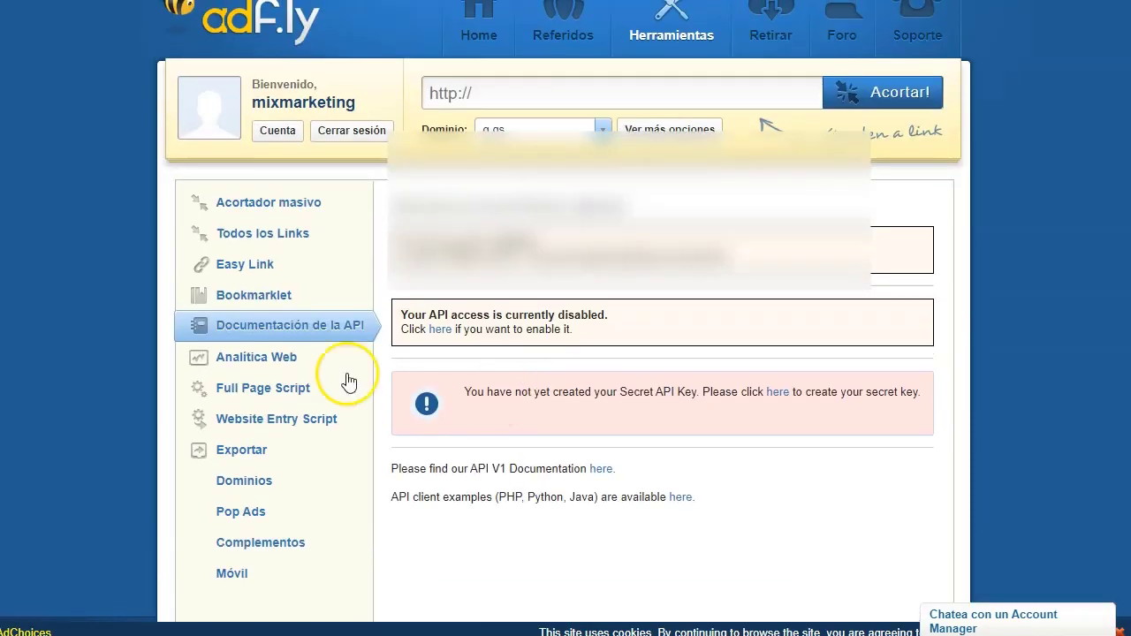
click(295, 364)
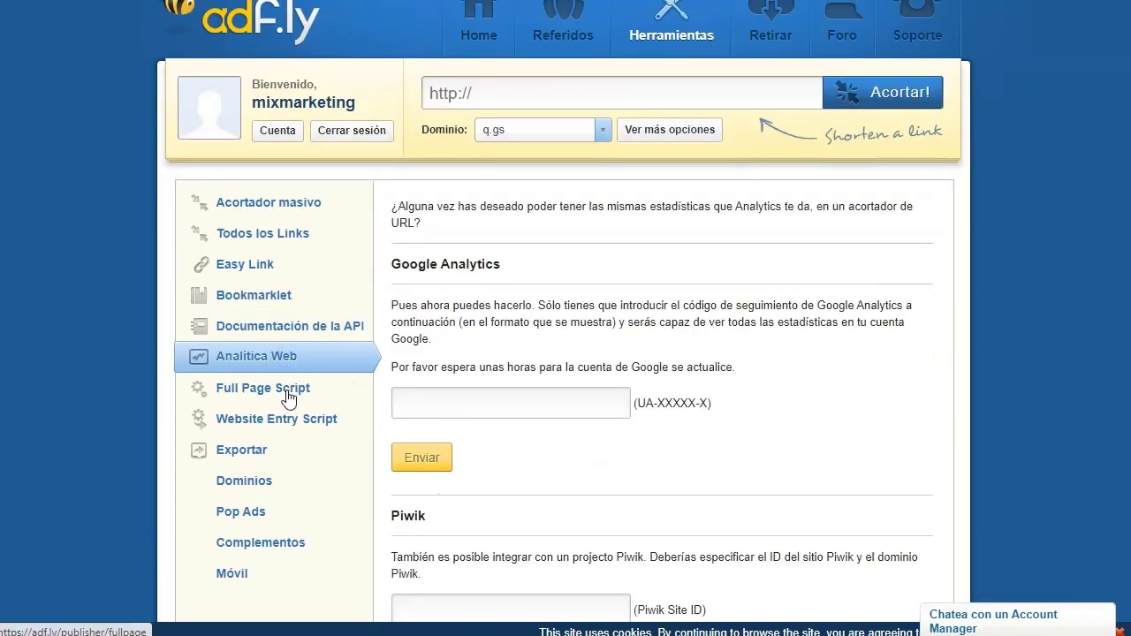
Step: Examine the Full Page Script code and its optional configuration lines down to the end of the page
click(269, 389)
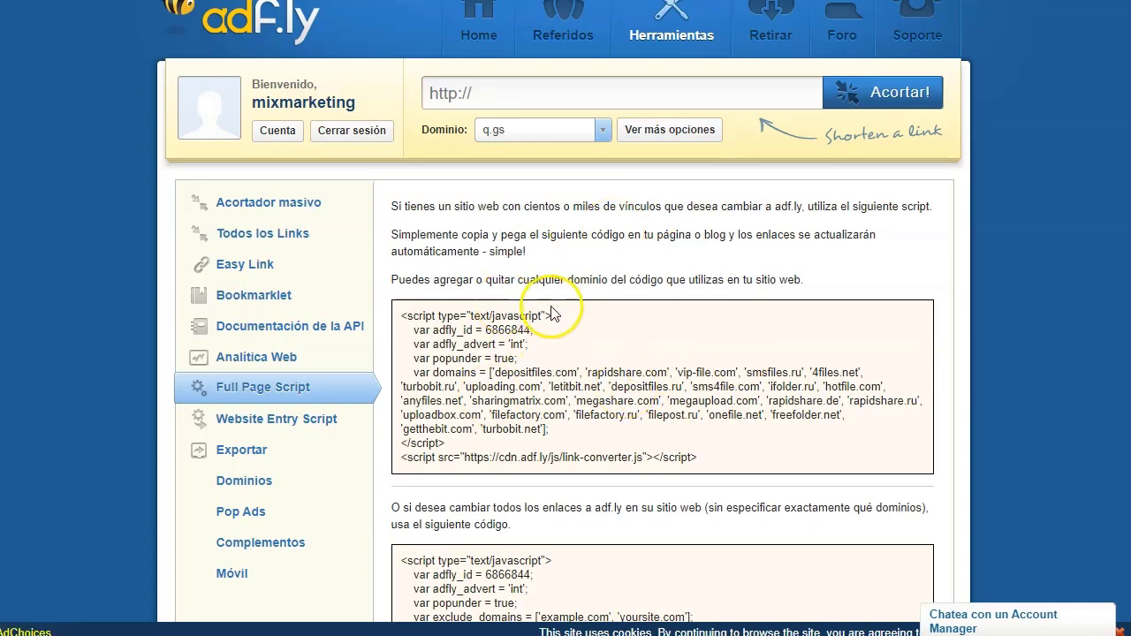
scroll(535, 374, down, 2)
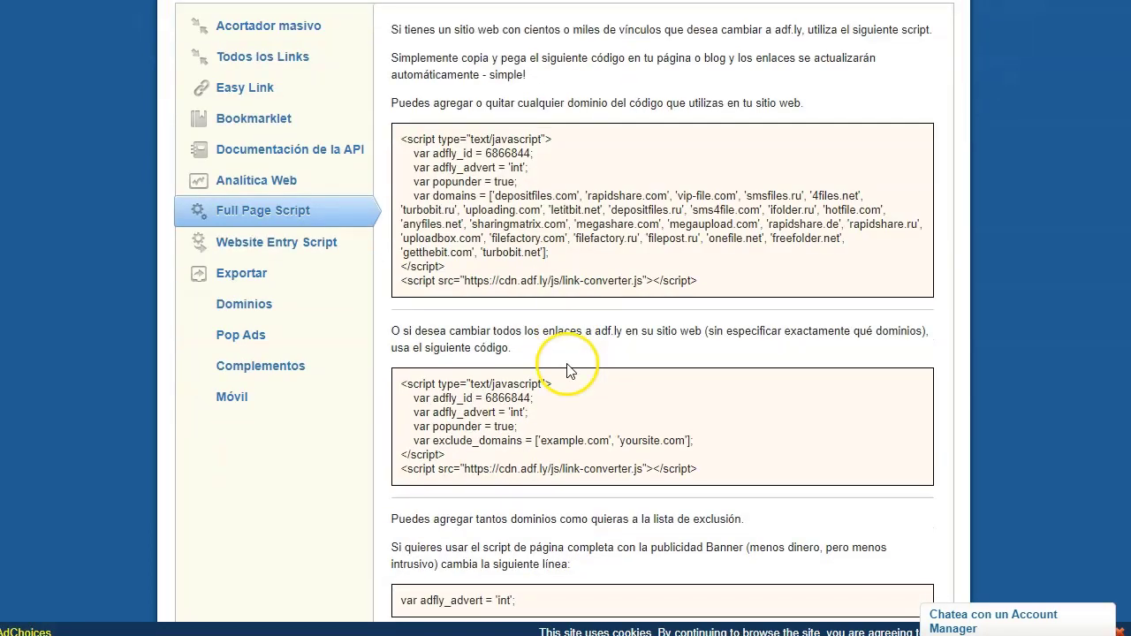
scroll(570, 372, up, 2)
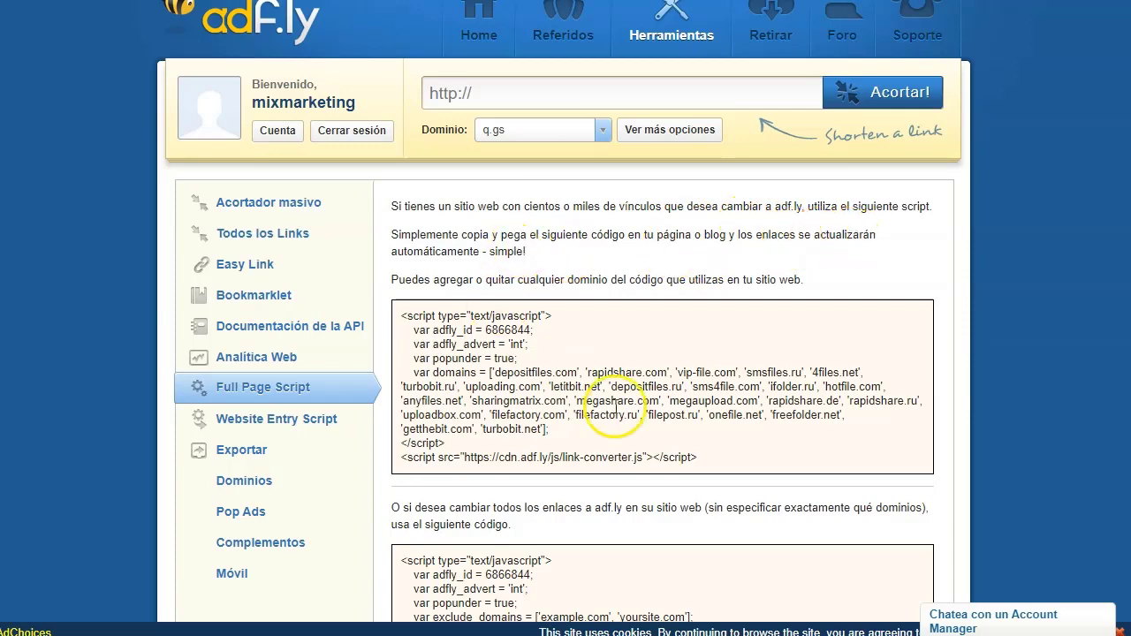
scroll(594, 371, down, 1)
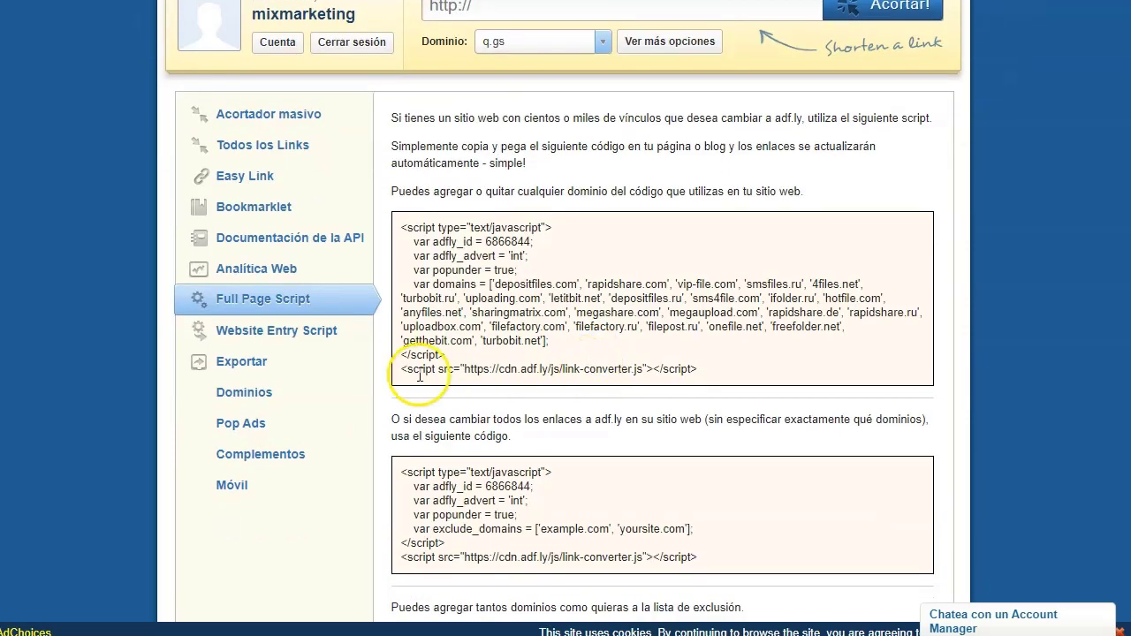
scroll(612, 361, down, 5)
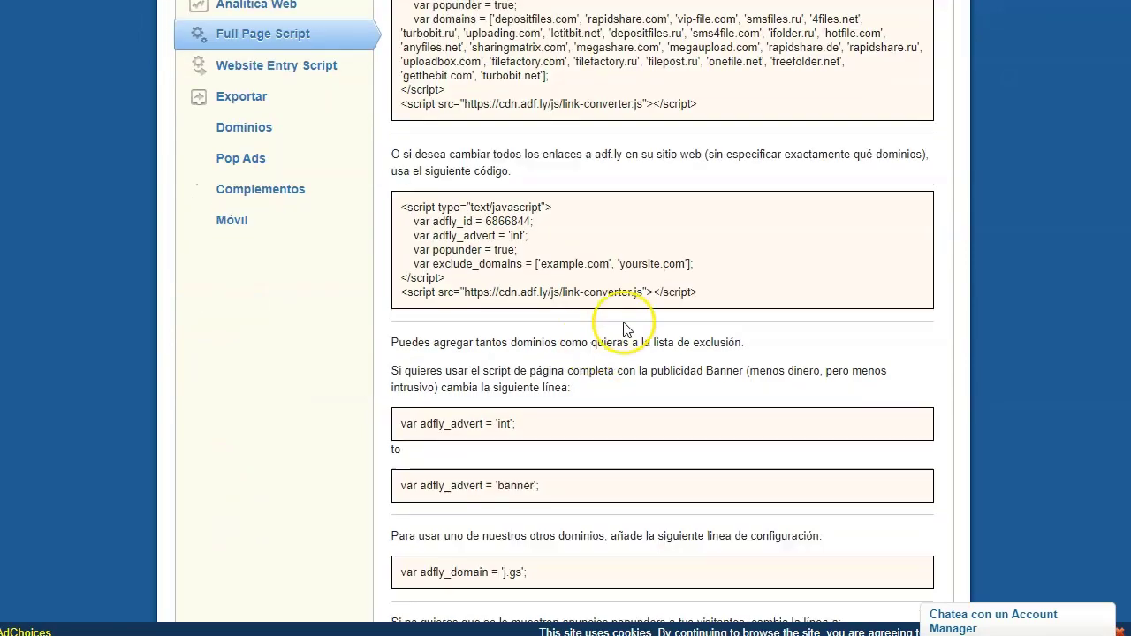
scroll(568, 393, down, 4)
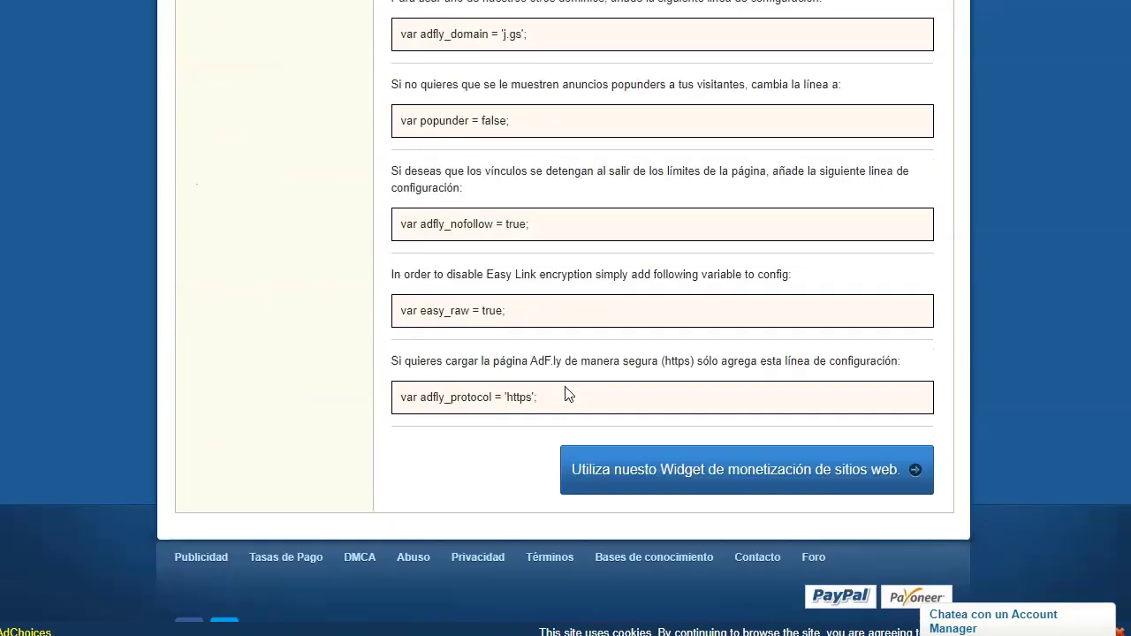
scroll(562, 375, up, 8)
scroll(530, 371, up, 3)
scroll(353, 358, down, 2)
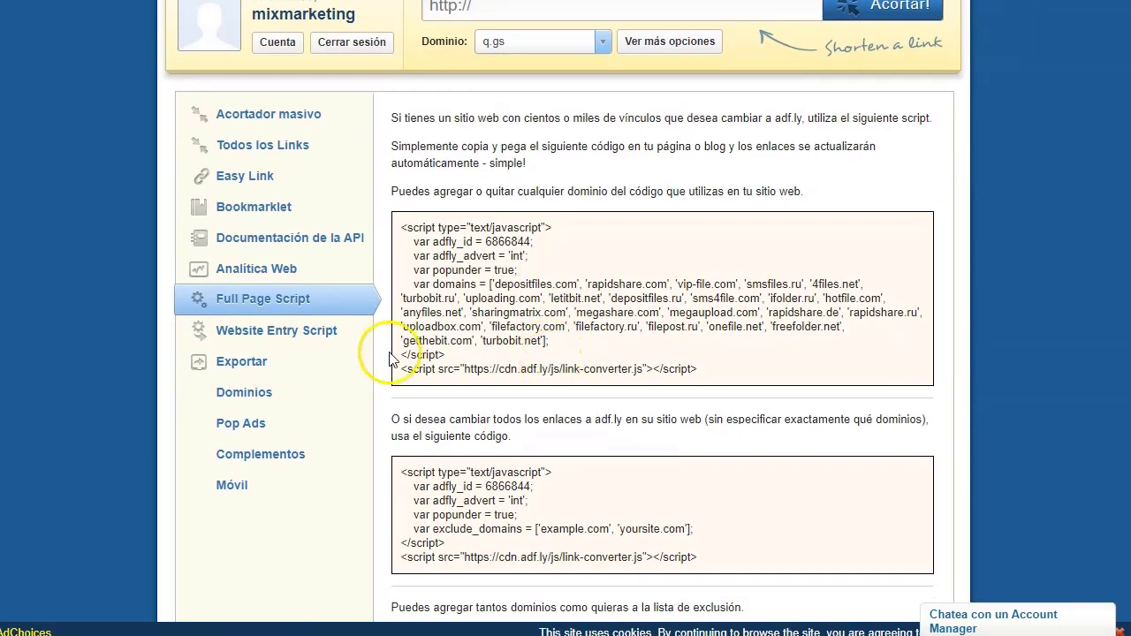
Step: Read the Website Entry Script instructions, highlighting the note on PTC sites, and open the Pop Ads script page
click(294, 340)
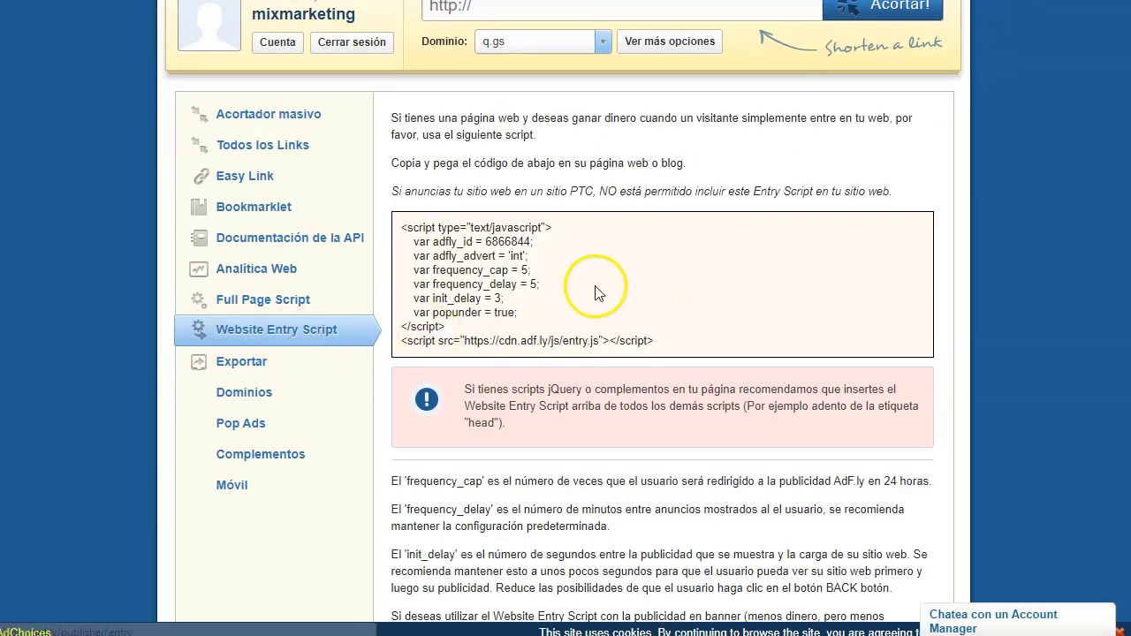
drag(396, 194, 585, 196)
double_click(581, 190)
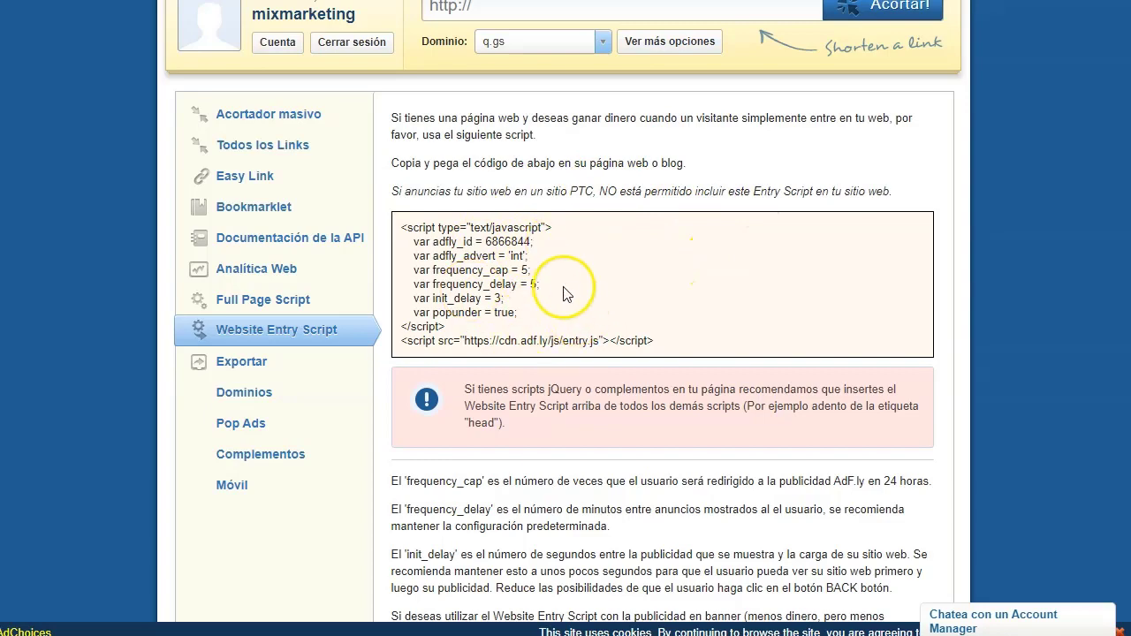
click(585, 320)
scroll(459, 322, down, 2)
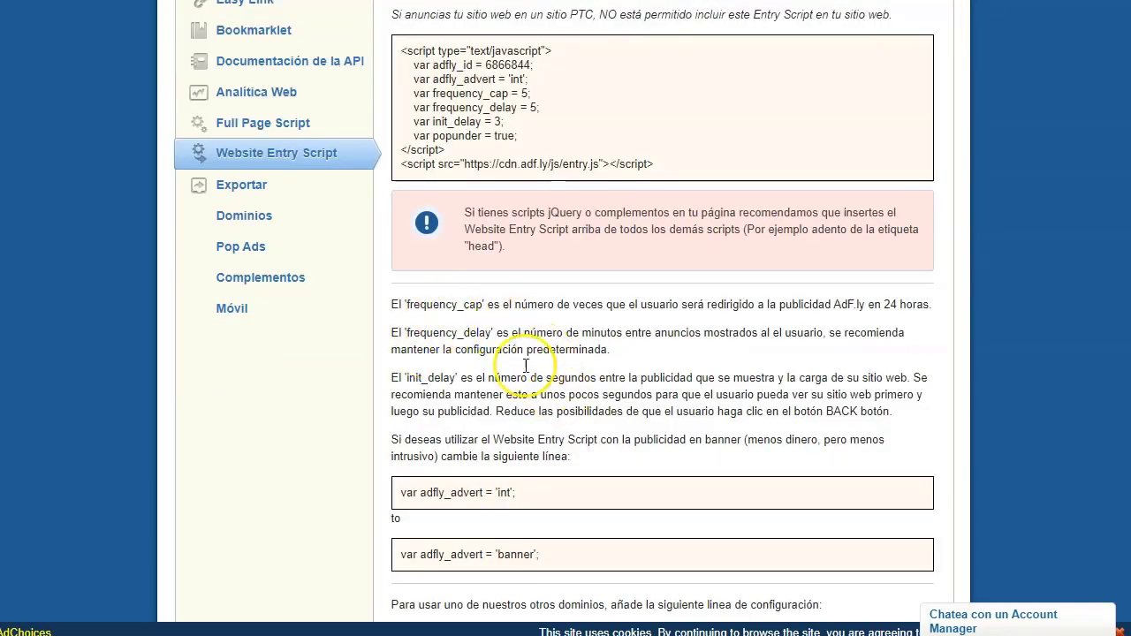
scroll(643, 404, down, 4)
scroll(512, 465, down, 2)
scroll(507, 449, up, 8)
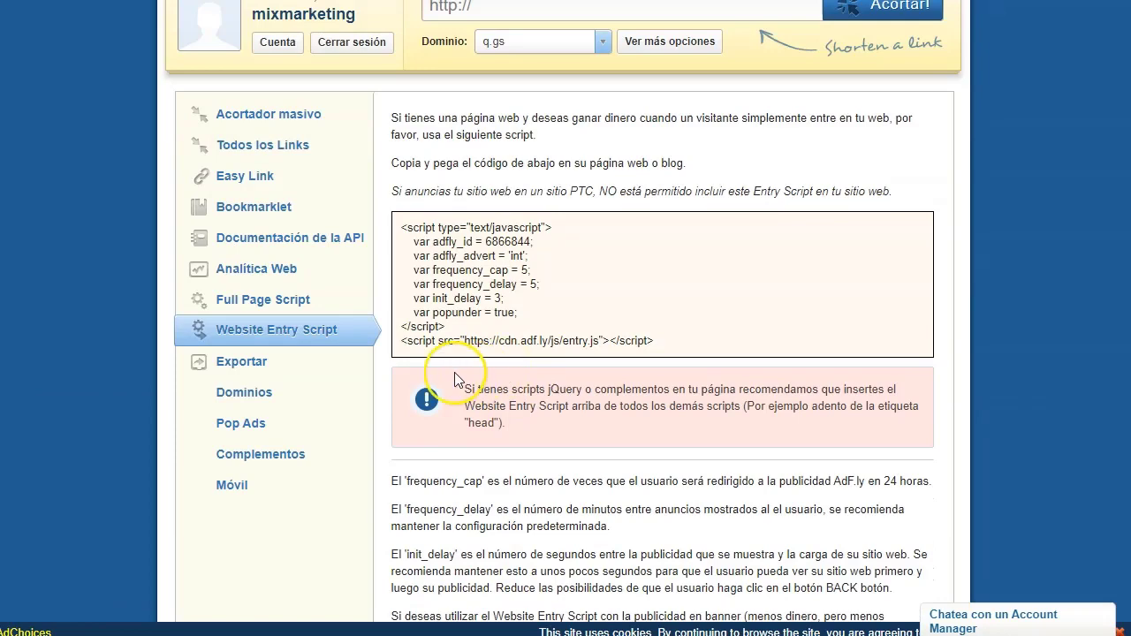
click(259, 425)
click(285, 433)
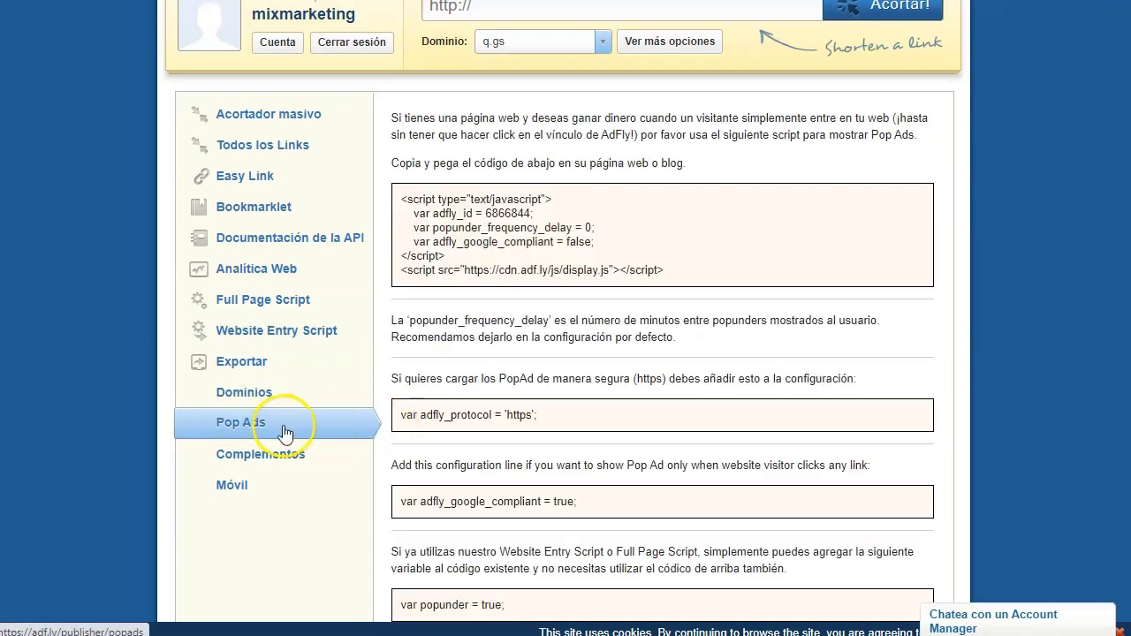
Step: Read the Pop Ads introduction, highlighting the parts on earning when a visitor simply enters the site without clicking an AdFly link
scroll(597, 357, down, 2)
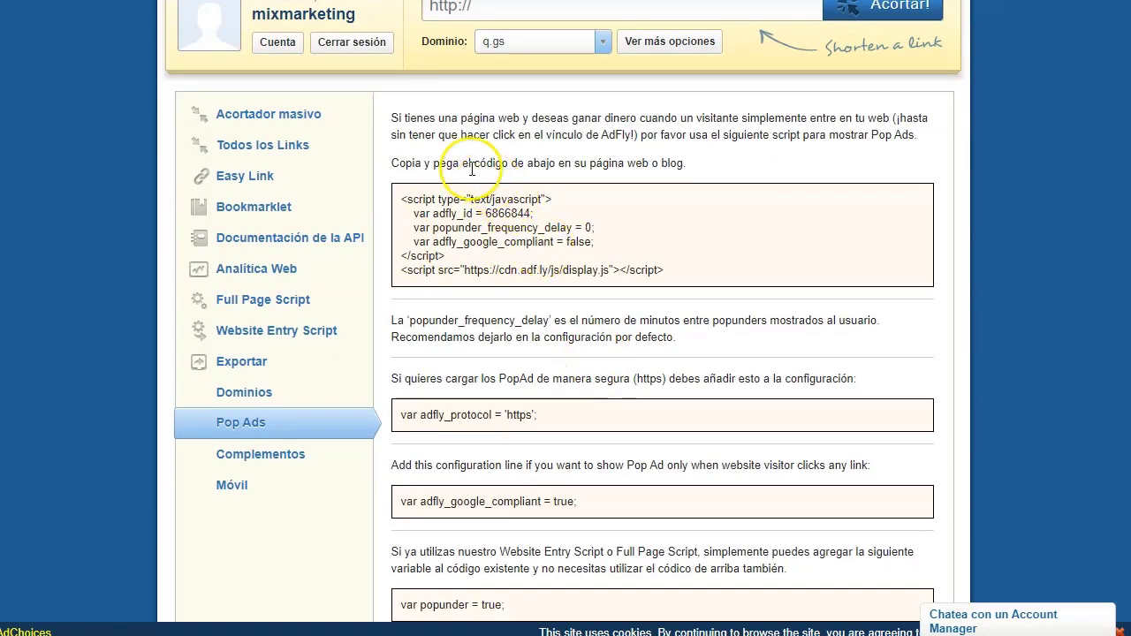
drag(402, 117, 839, 137)
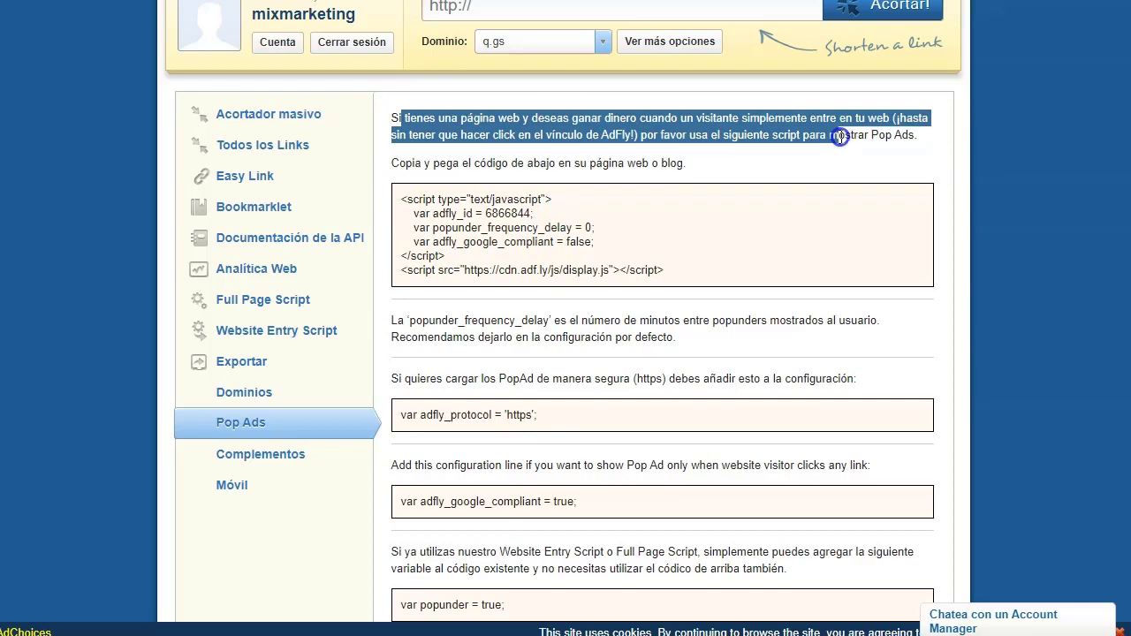
click(821, 114)
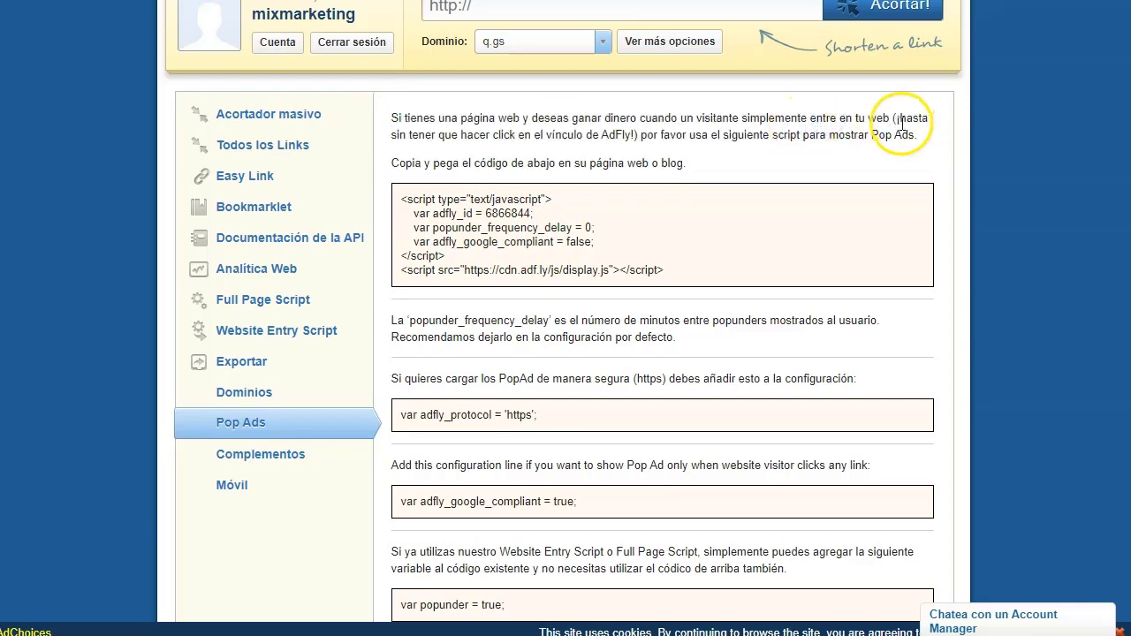
drag(891, 118, 759, 117)
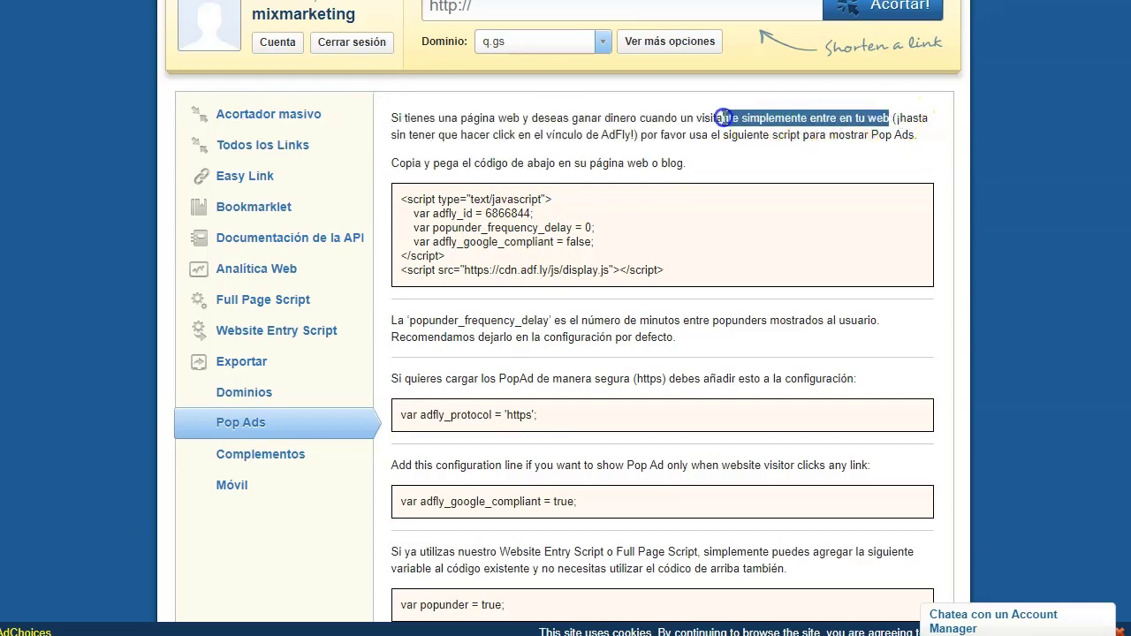
drag(438, 134, 608, 134)
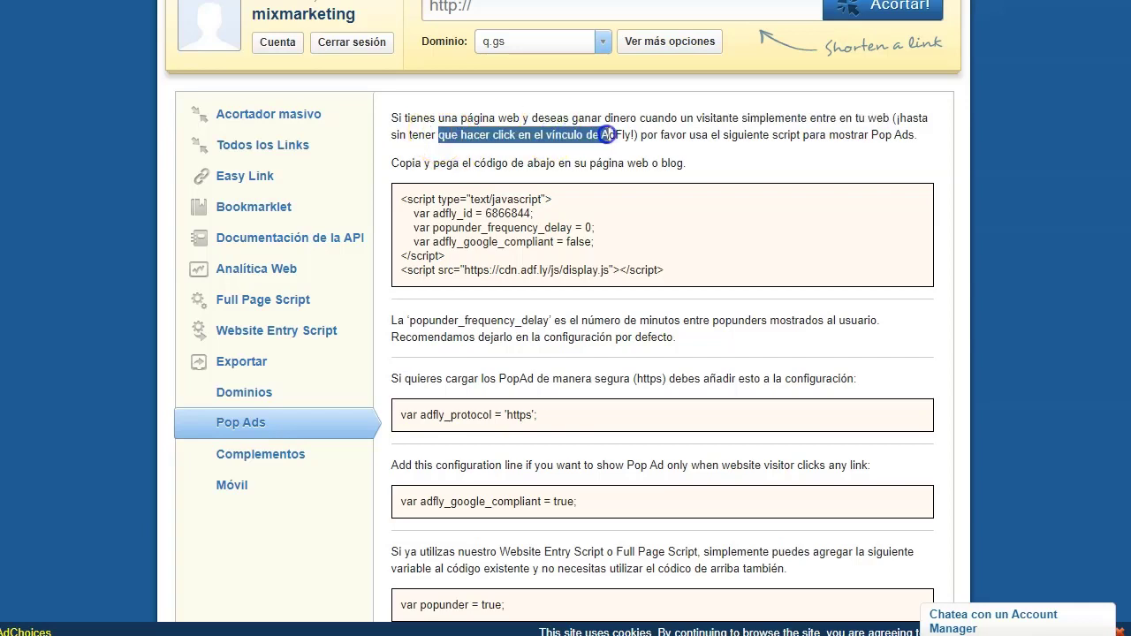
click(725, 137)
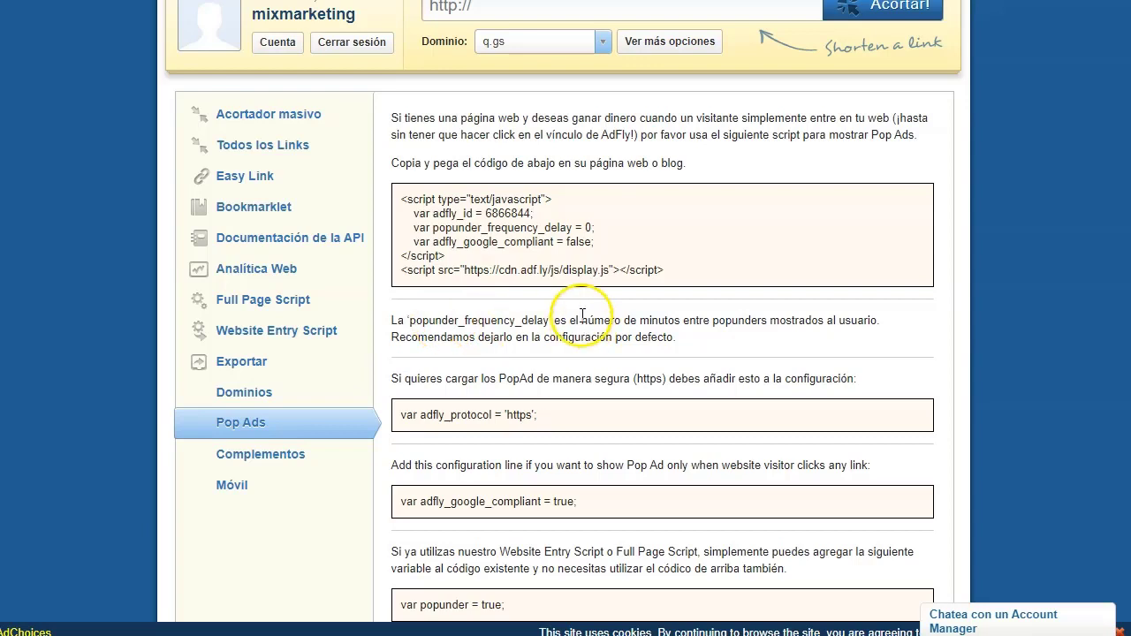
Step: Read the popunder_frequency_delay note and review the remaining optional Pop Ads configuration lines
drag(583, 314, 763, 338)
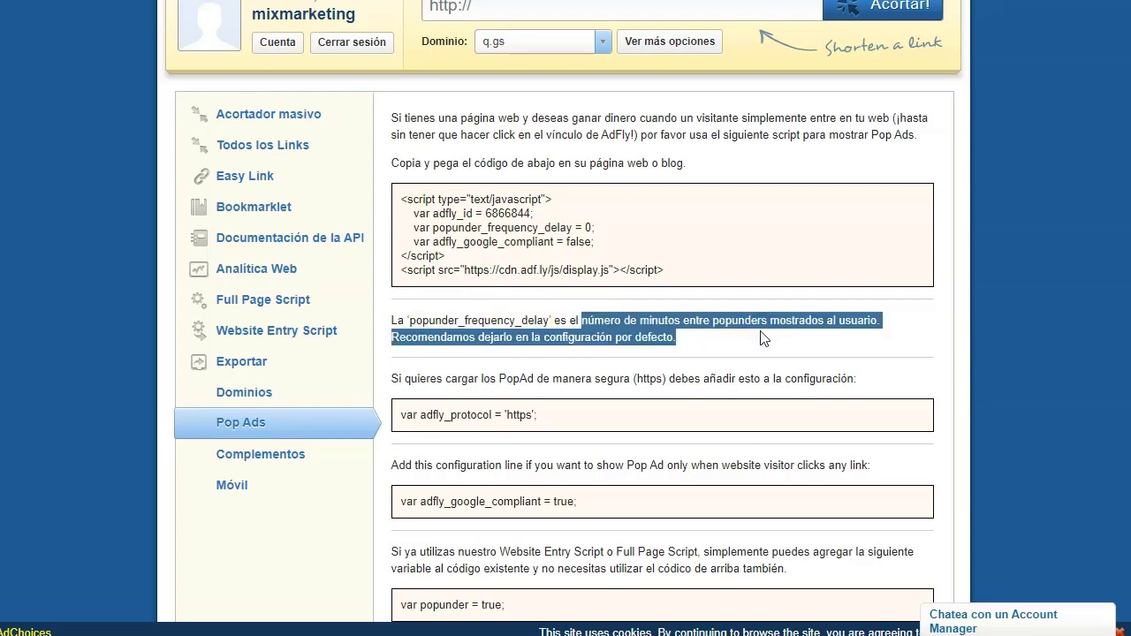
click(466, 340)
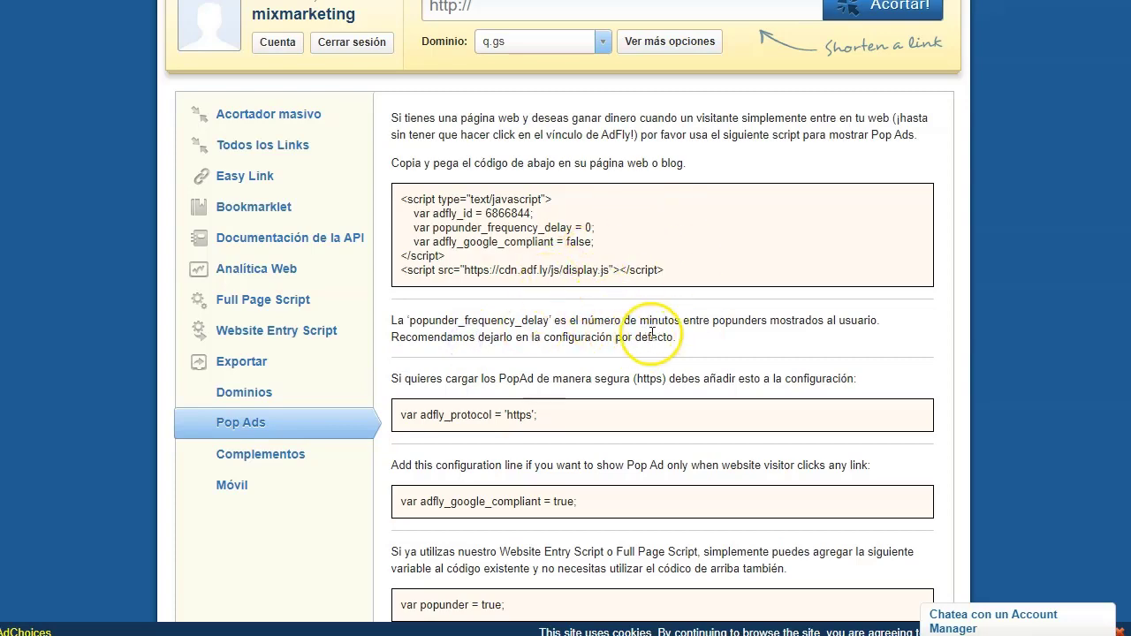
scroll(632, 353, down, 1)
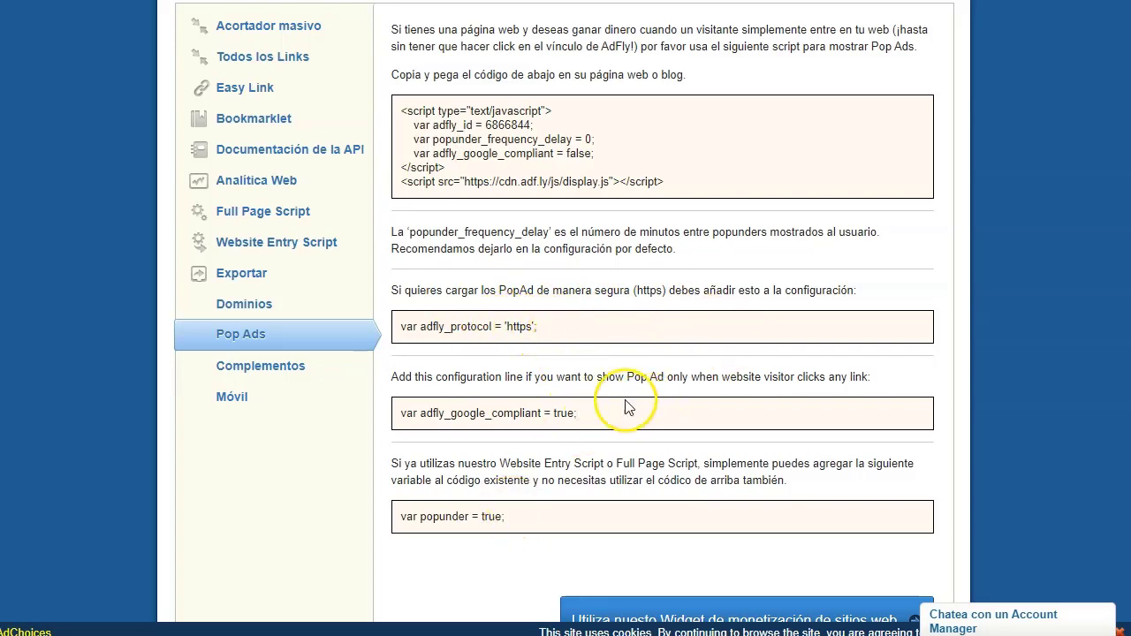
scroll(603, 376, up, 3)
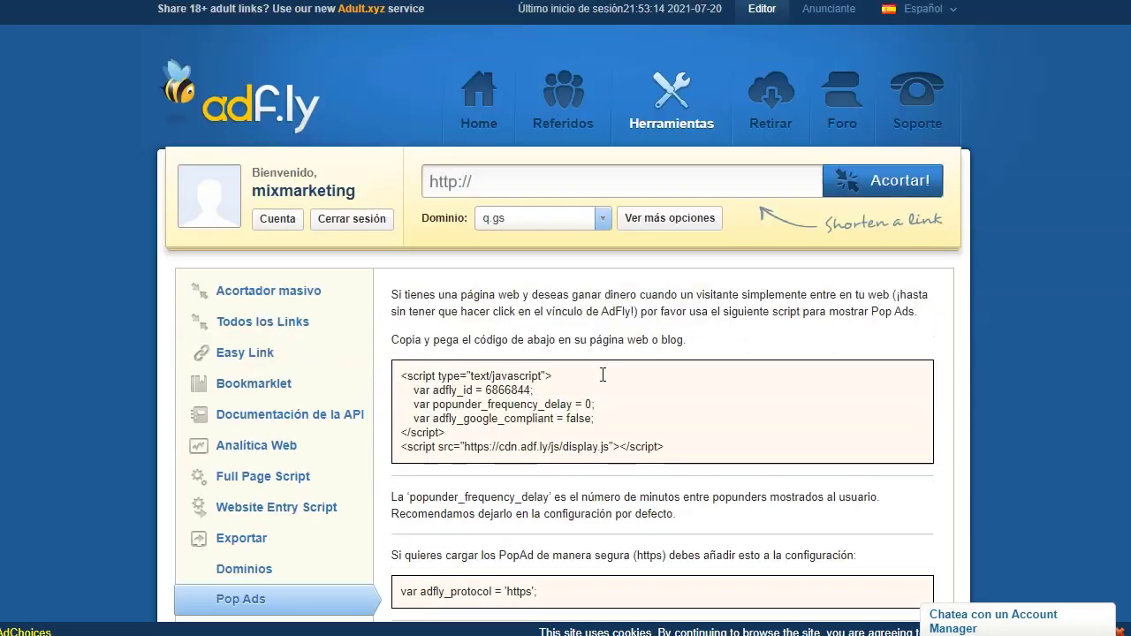
scroll(603, 380, down, 1)
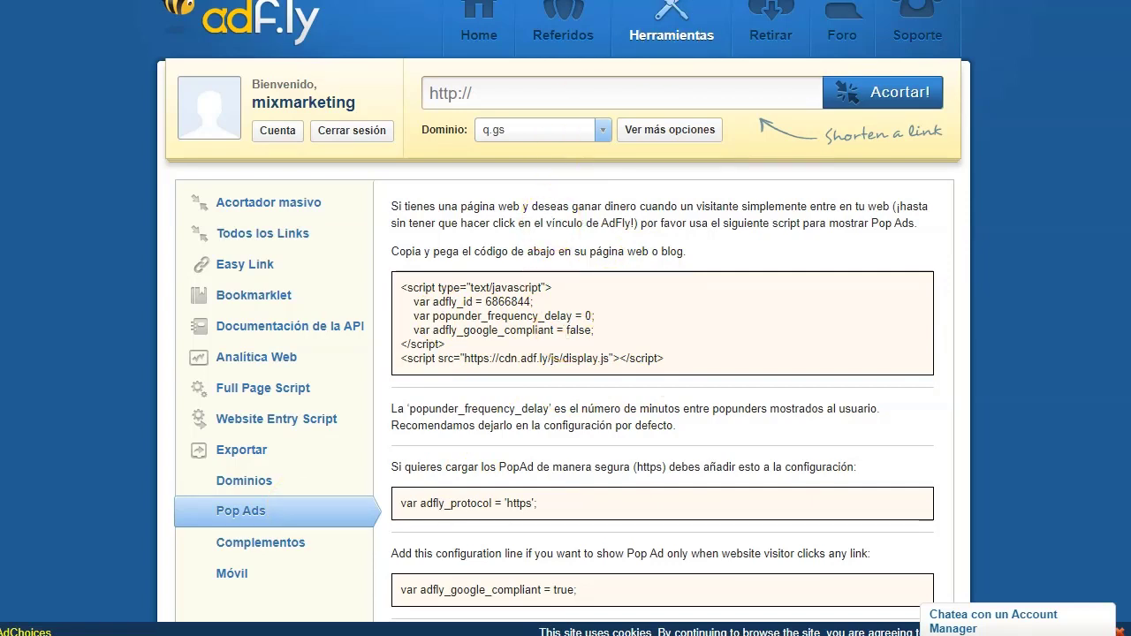
Step: Switch to systeme.io and open its Panel de control overview
key(alt+Tab)
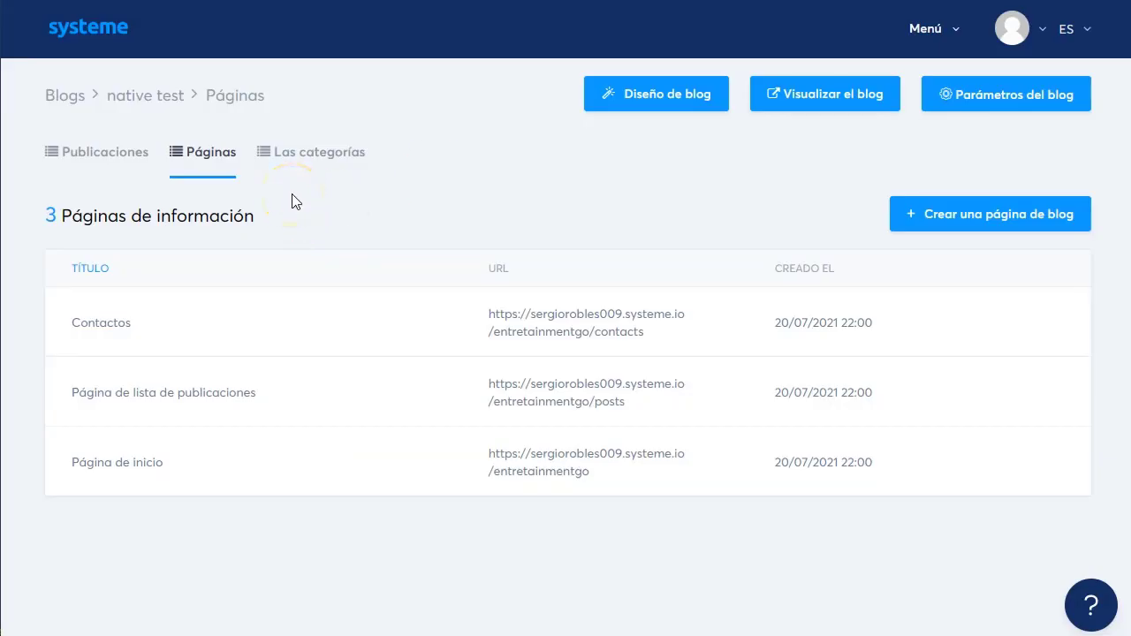
click(926, 34)
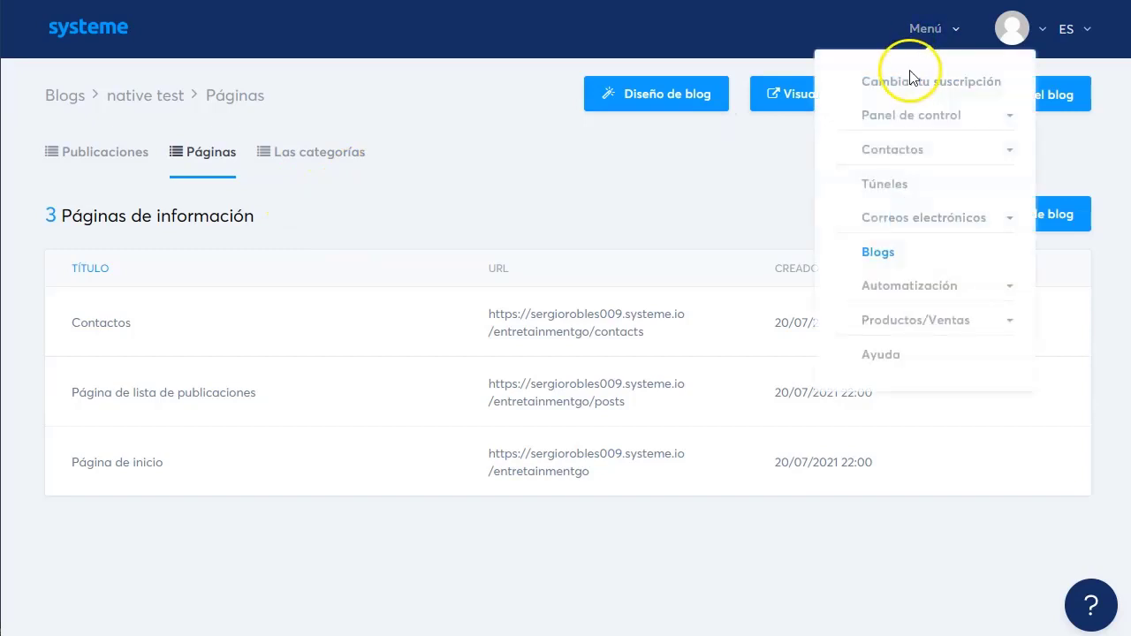
mouse_move(910, 118)
click(959, 139)
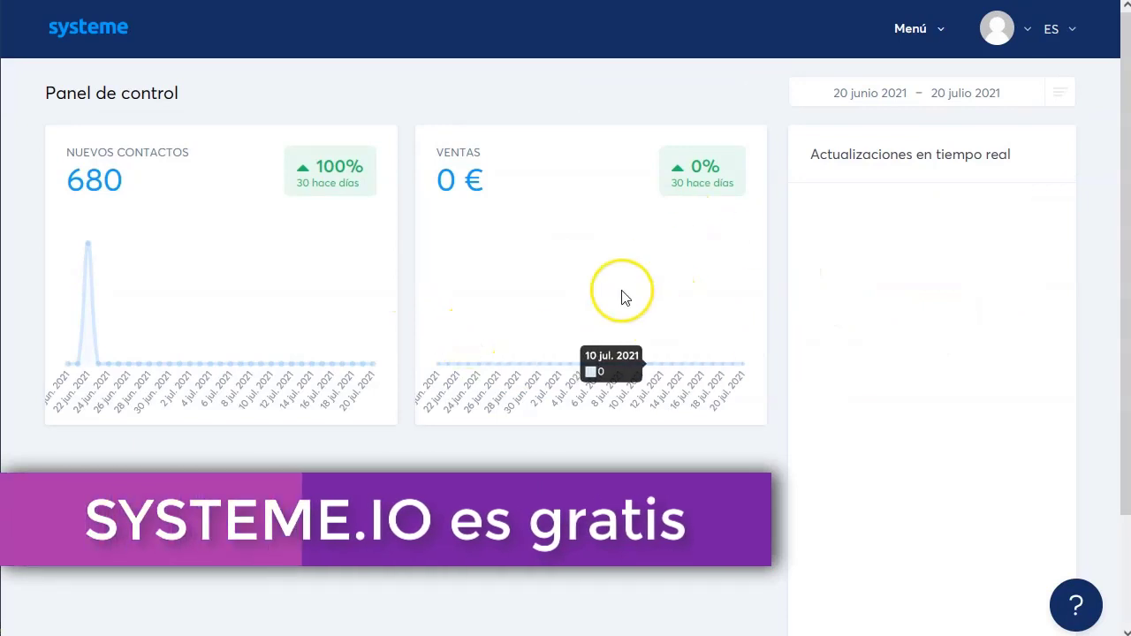
Step: Open the Blogs list, delete the "native test" blog and dismiss the notification
click(938, 37)
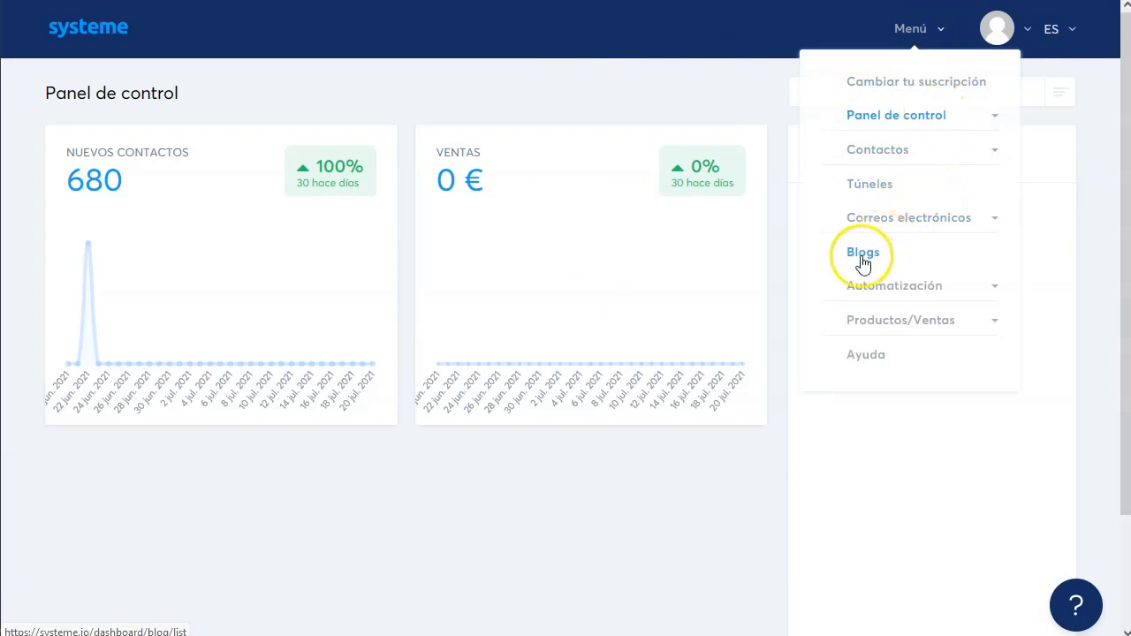
click(864, 256)
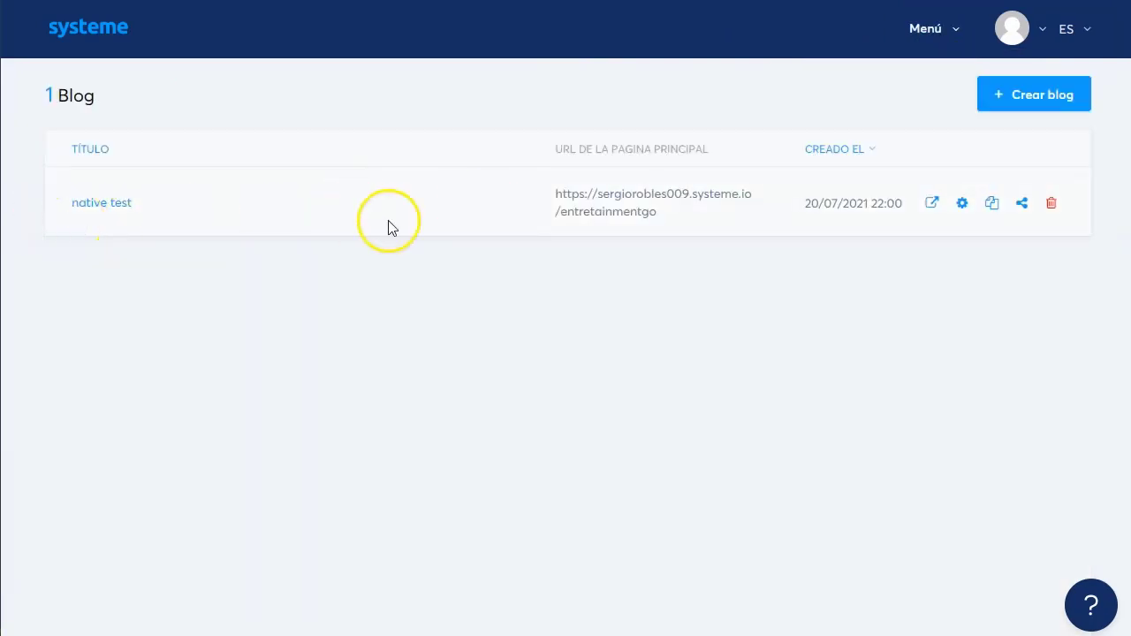
click(1051, 203)
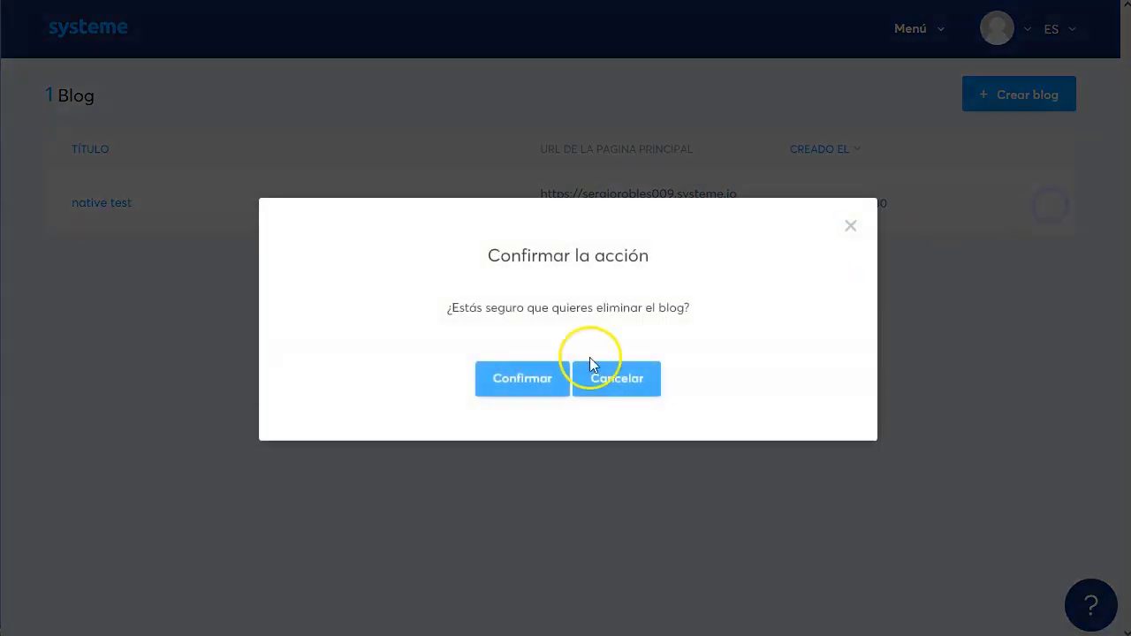
click(529, 371)
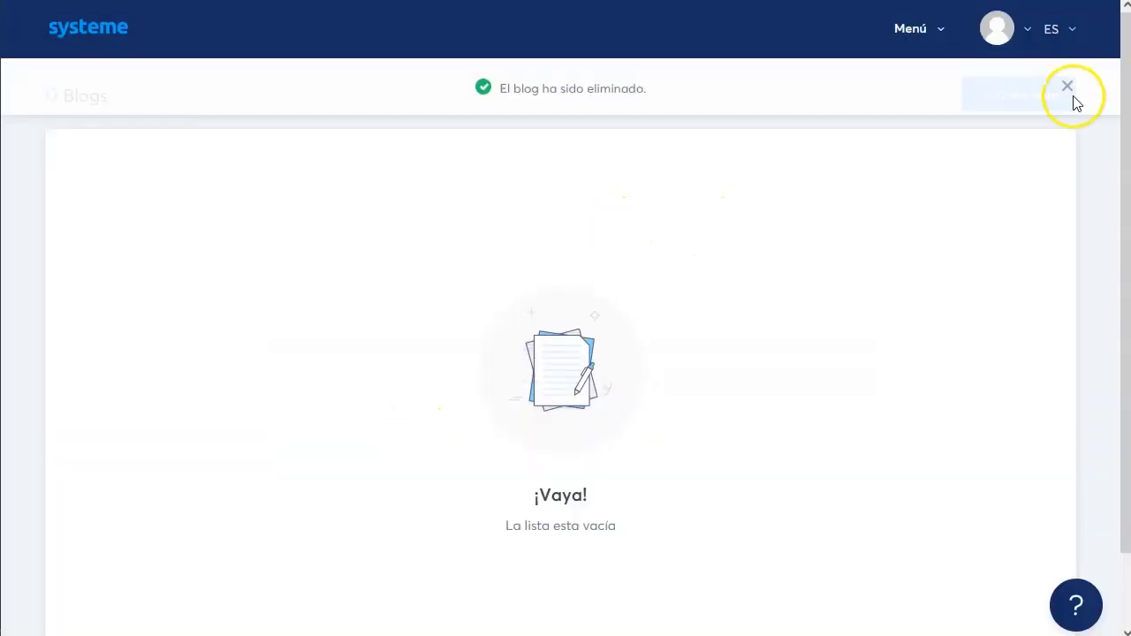
click(1067, 87)
Step: Start a new blog named JuegoyMas and check the domain choices, keeping the preset systeme.io domain
click(1022, 97)
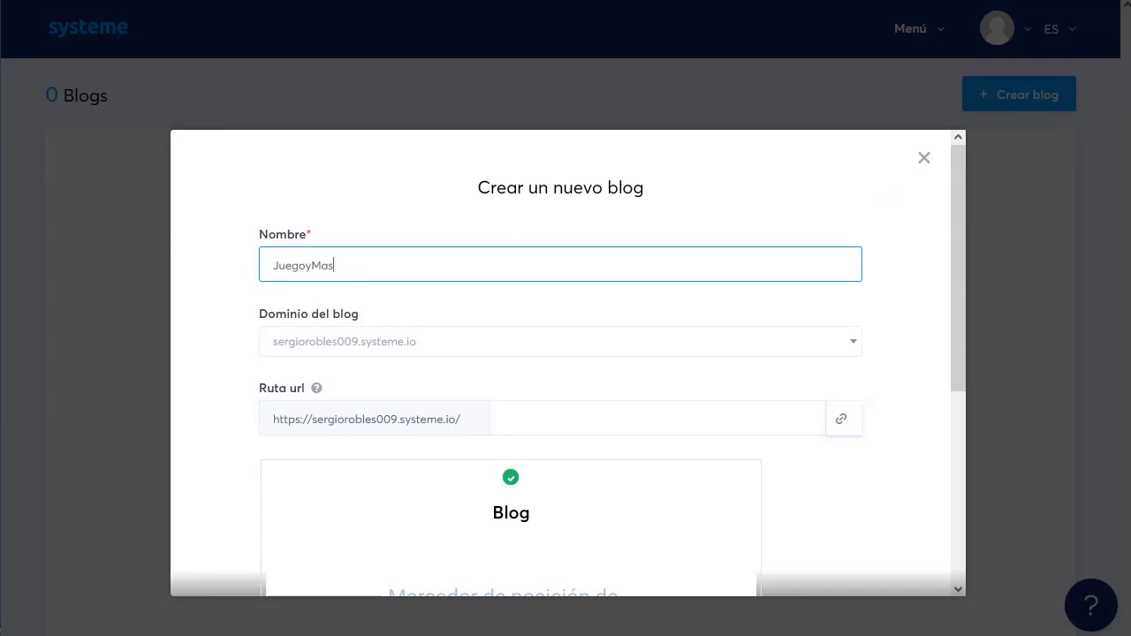
scroll(681, 353, down, 1)
click(565, 248)
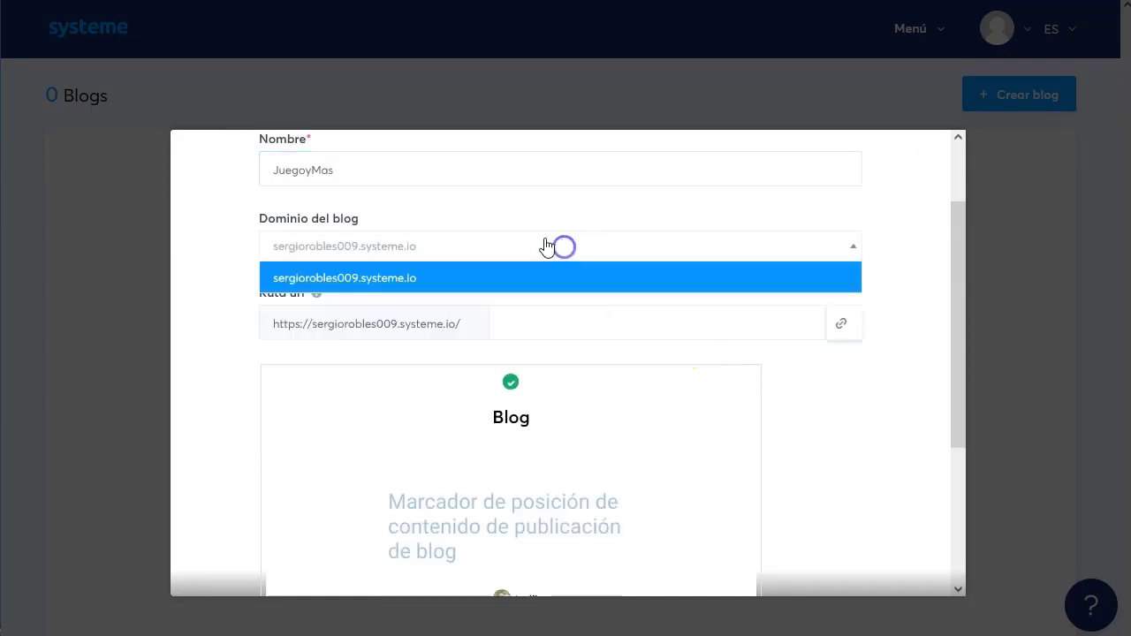
click(479, 250)
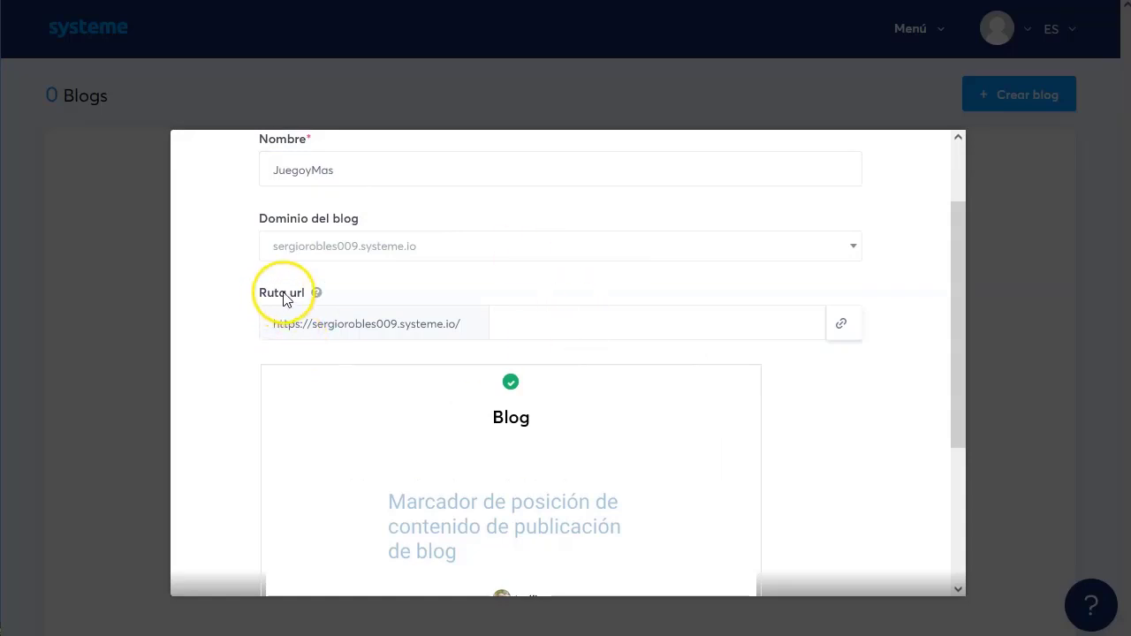
Step: Reuse the blog name JuegoyMas as its URL path and create the blog with the Blog template
click(511, 321)
drag(344, 174, 263, 172)
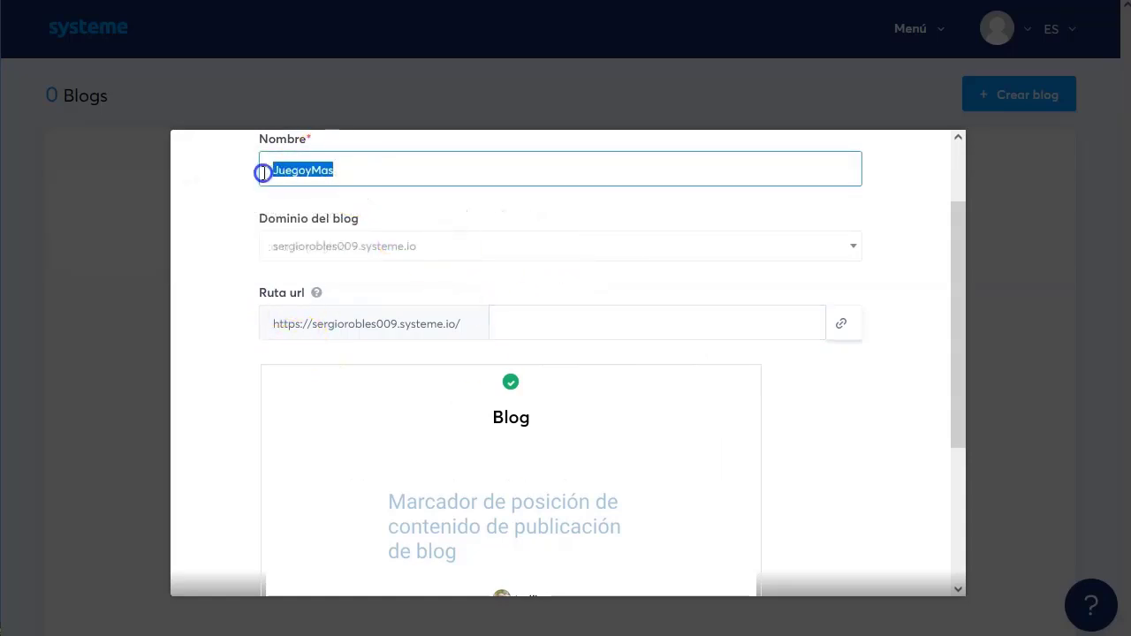
click(559, 321)
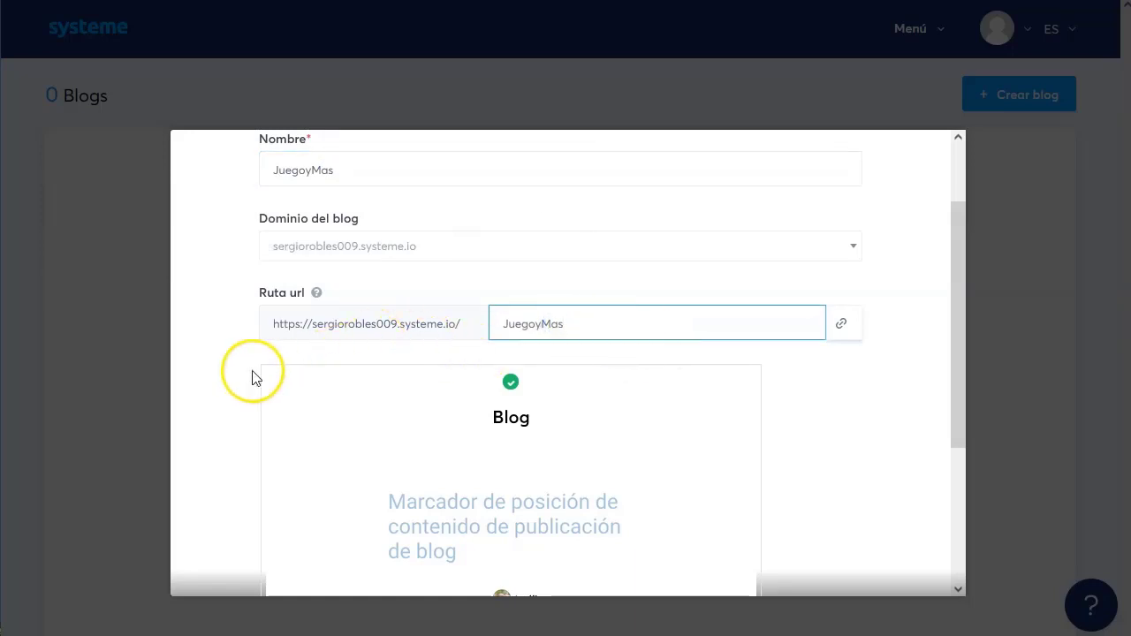
click(198, 380)
scroll(398, 380, down, 3)
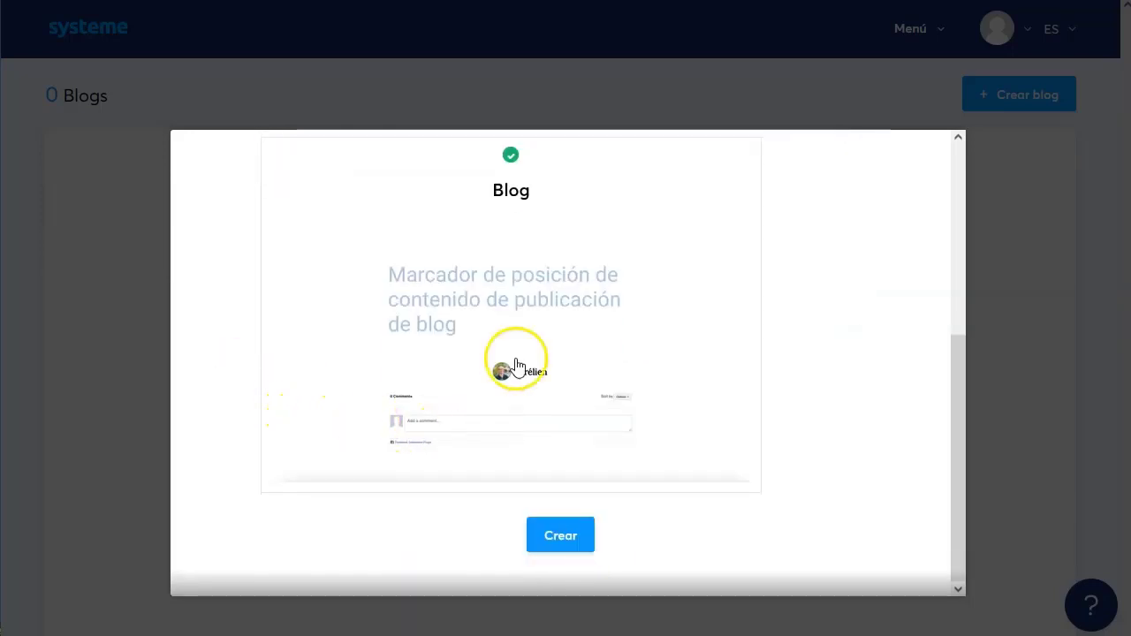
click(557, 539)
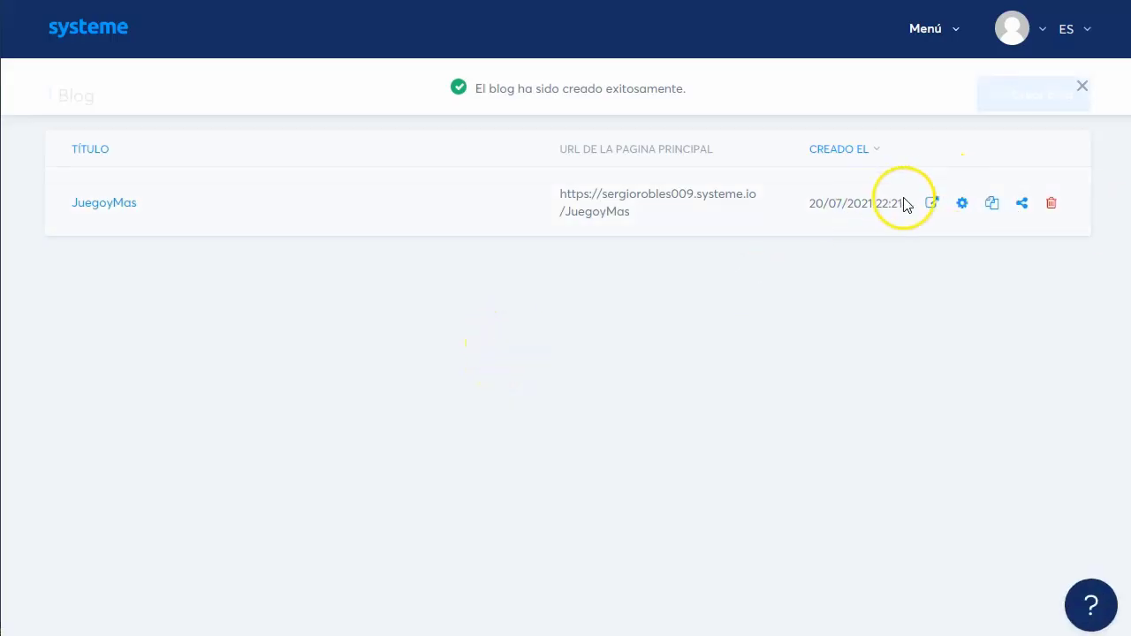
Step: Open the JuegoyMas blog's pages and preview the live blog, looking through its home page down to the footer and back
click(103, 206)
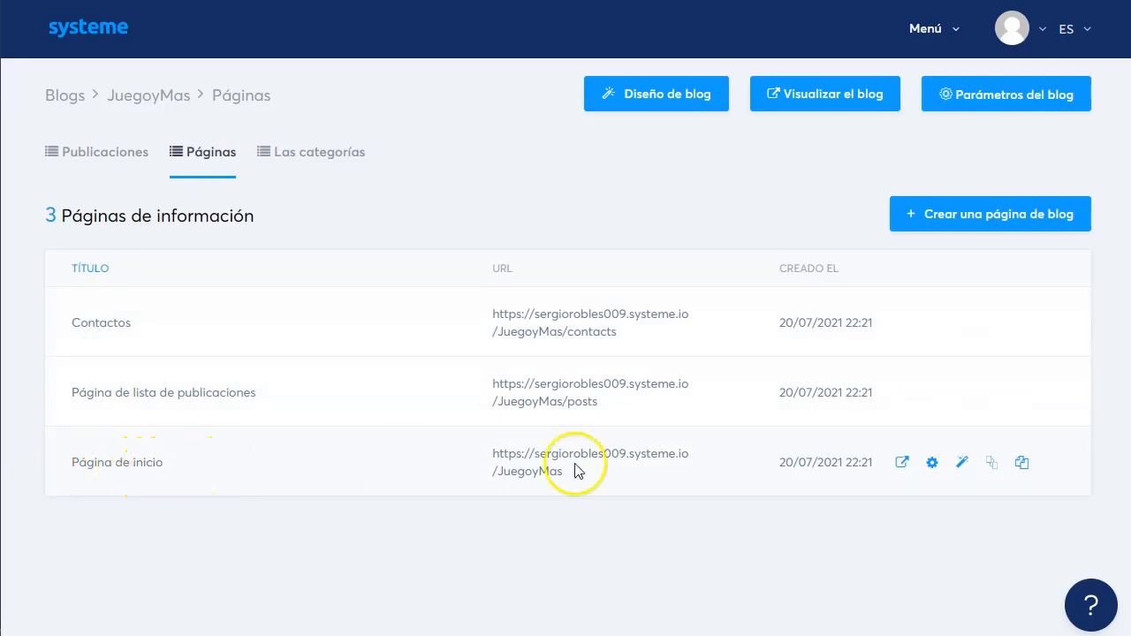
click(844, 99)
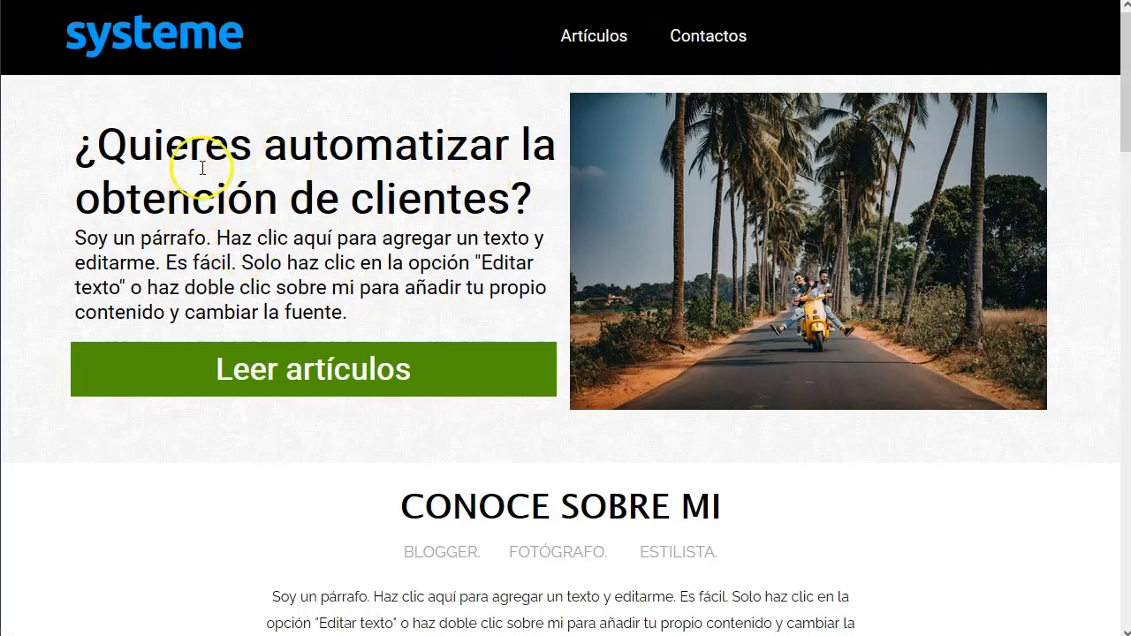
scroll(468, 388, down, 4)
scroll(489, 406, down, 15)
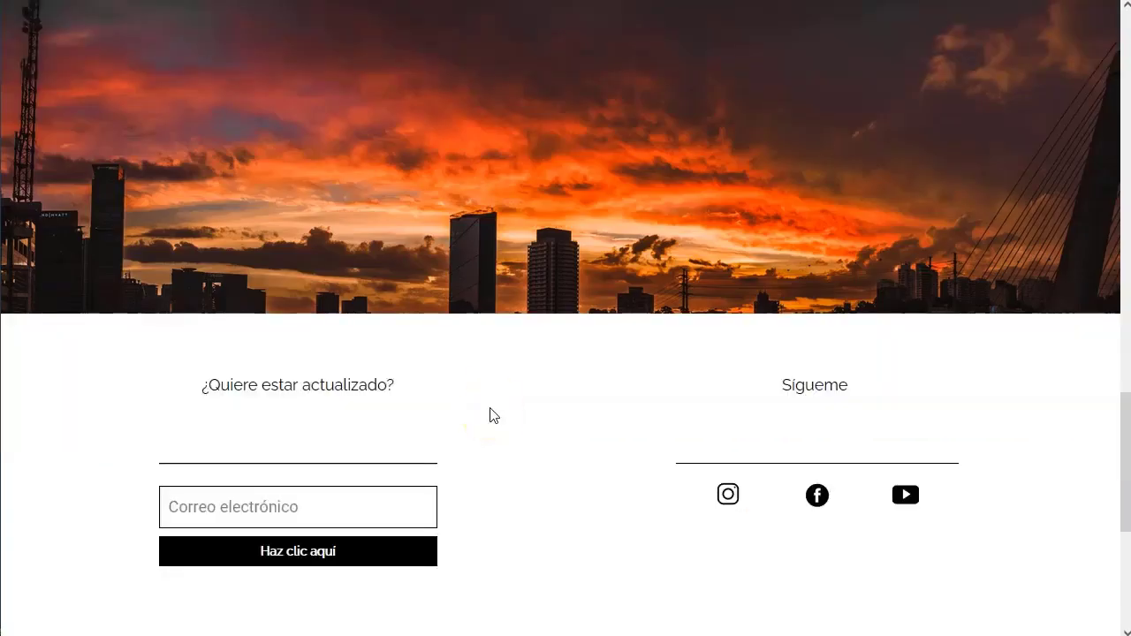
scroll(487, 404, up, 13)
scroll(486, 404, up, 6)
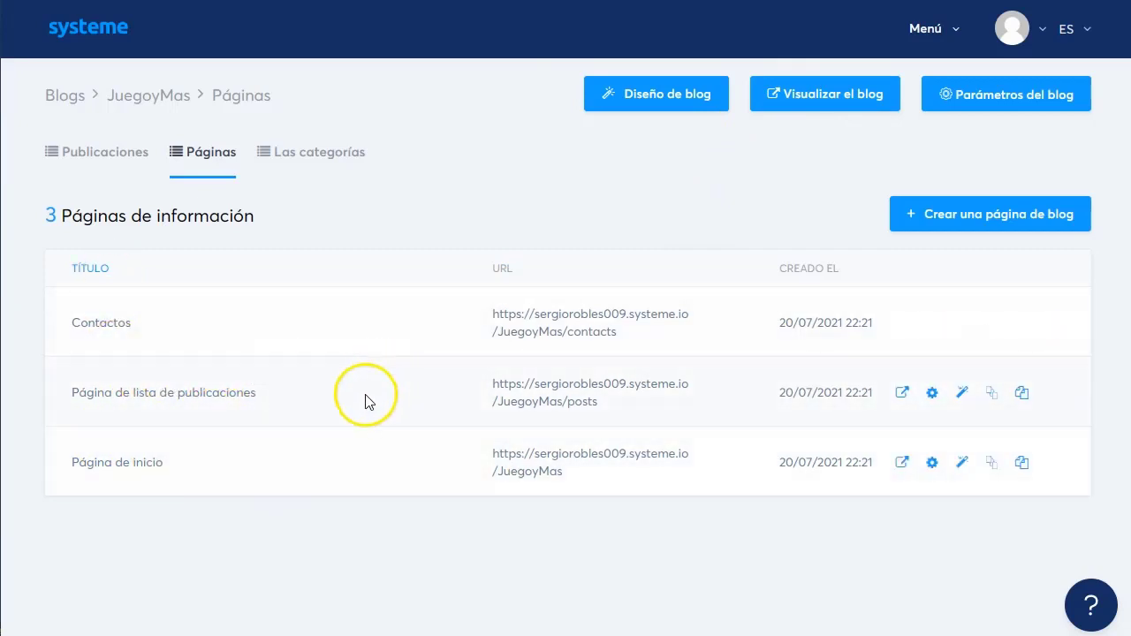
Step: Open the Página de inicio in the page editor and go to the Código de seguimiento section of its page settings
click(962, 461)
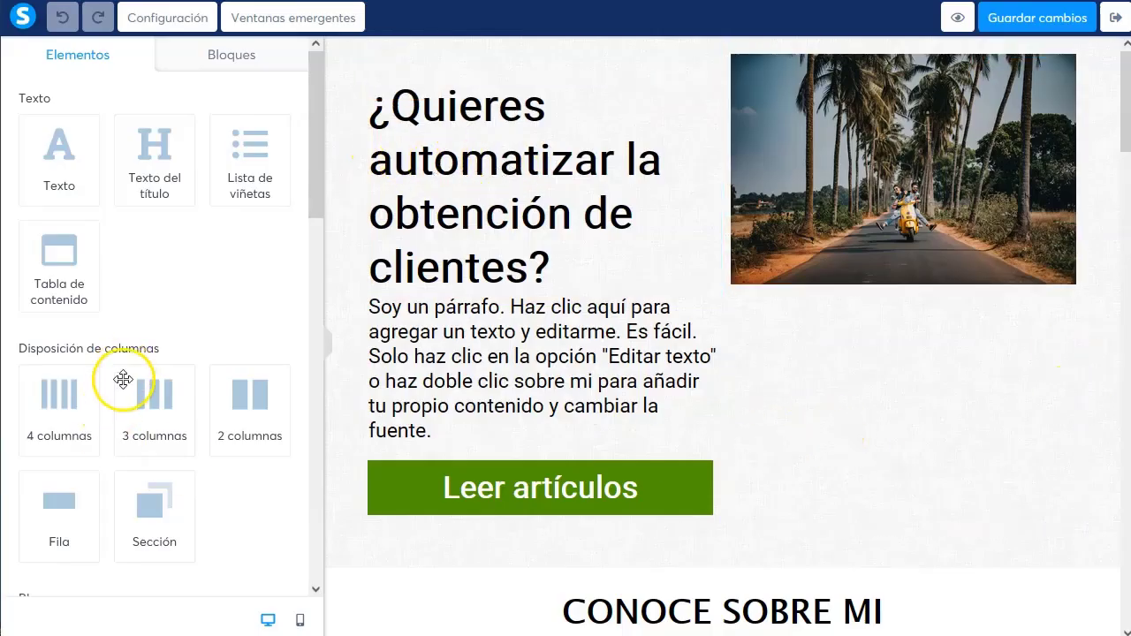
click(156, 22)
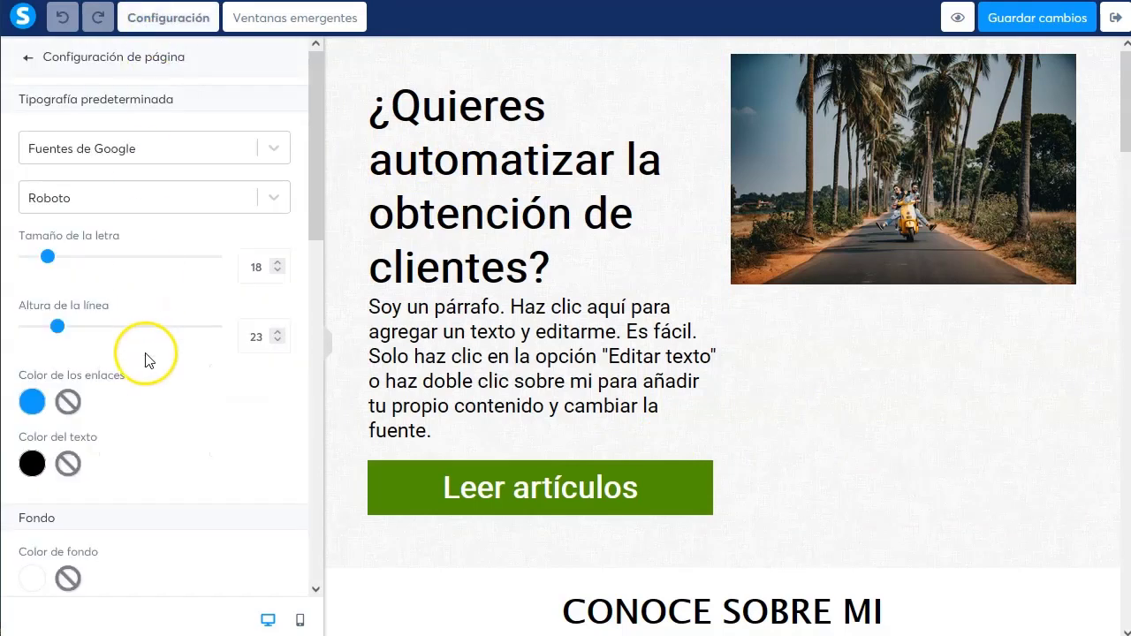
scroll(144, 356, down, 10)
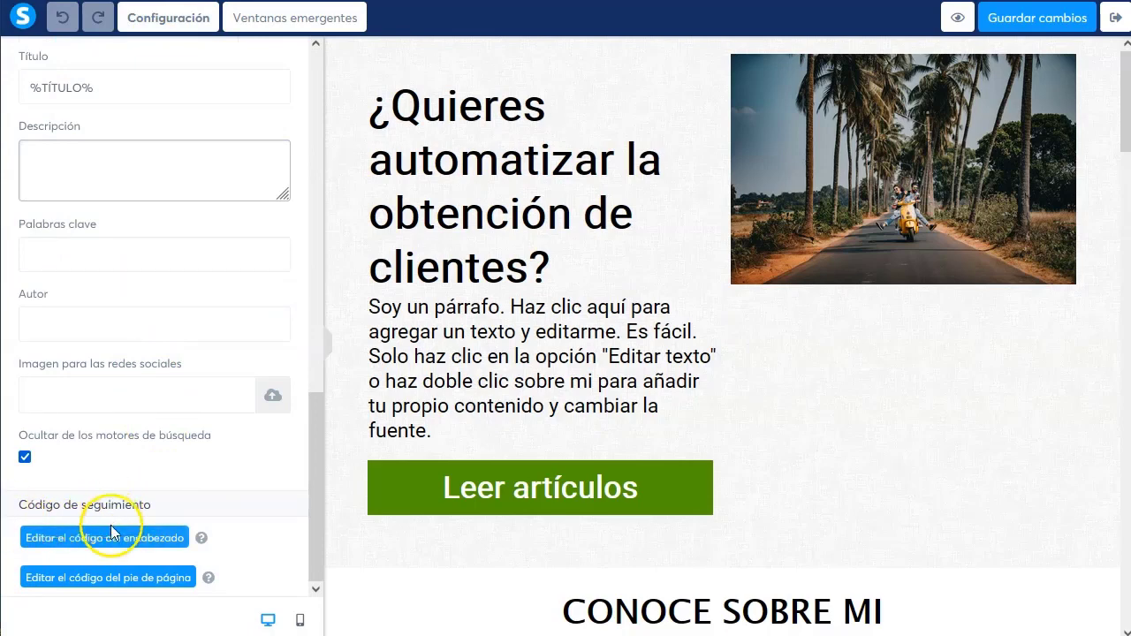
Step: Copy the Pop Ads script from Adf.ly and paste it into the header code of the Página de inicio
click(111, 541)
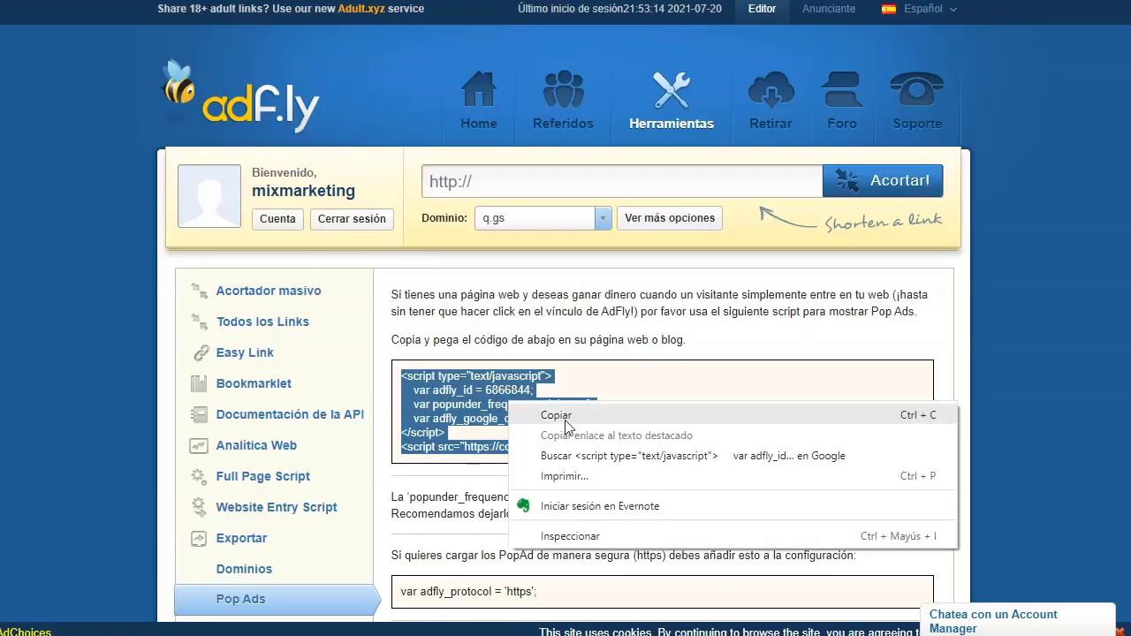
click(562, 417)
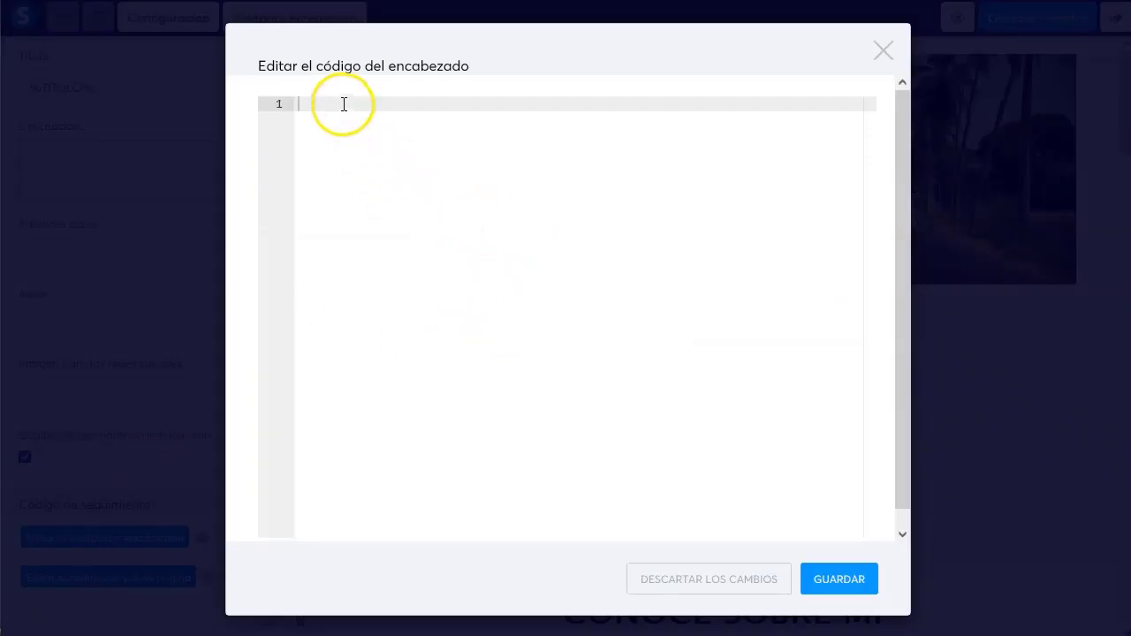
right_click(343, 104)
click(400, 233)
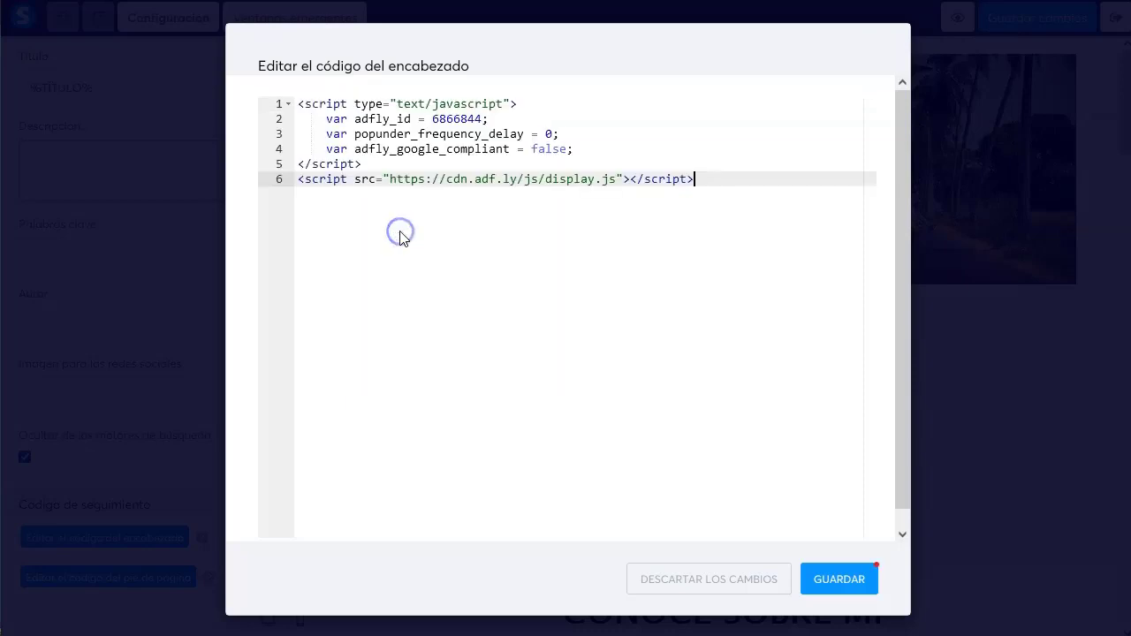
Step: Save the header code, save the changes to the Página de inicio, and exit the page editor
click(844, 581)
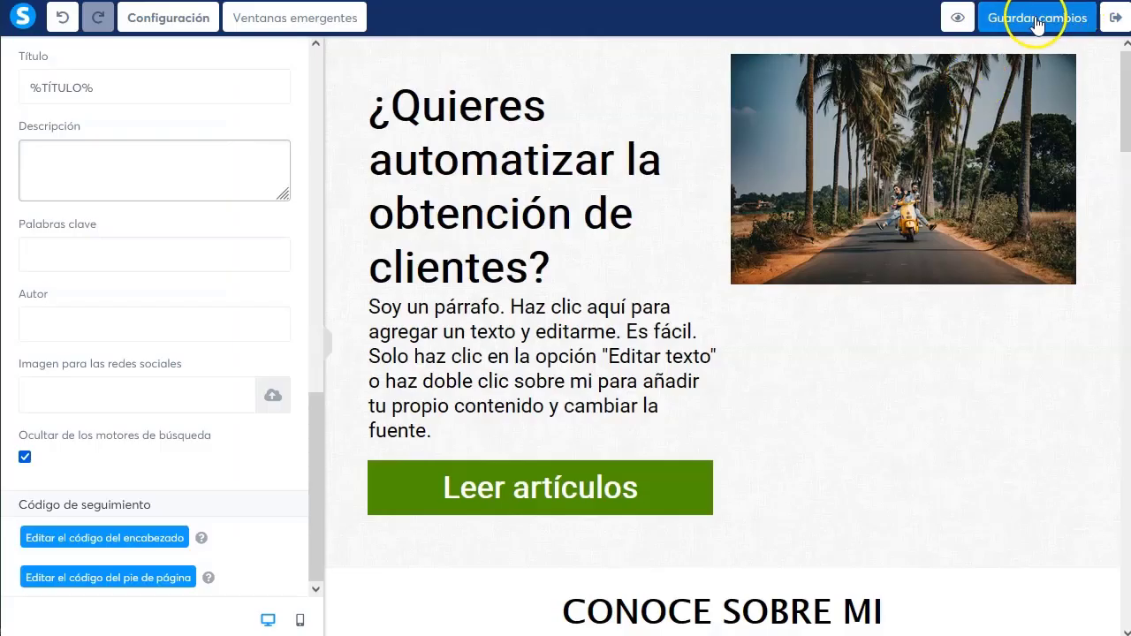
click(1037, 20)
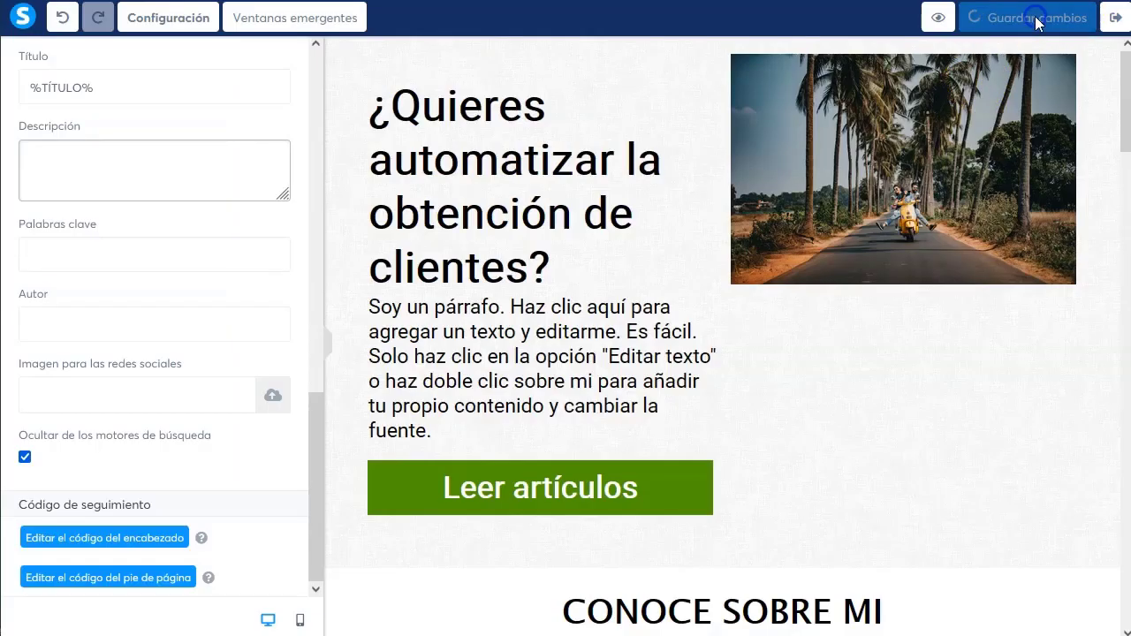
click(1116, 19)
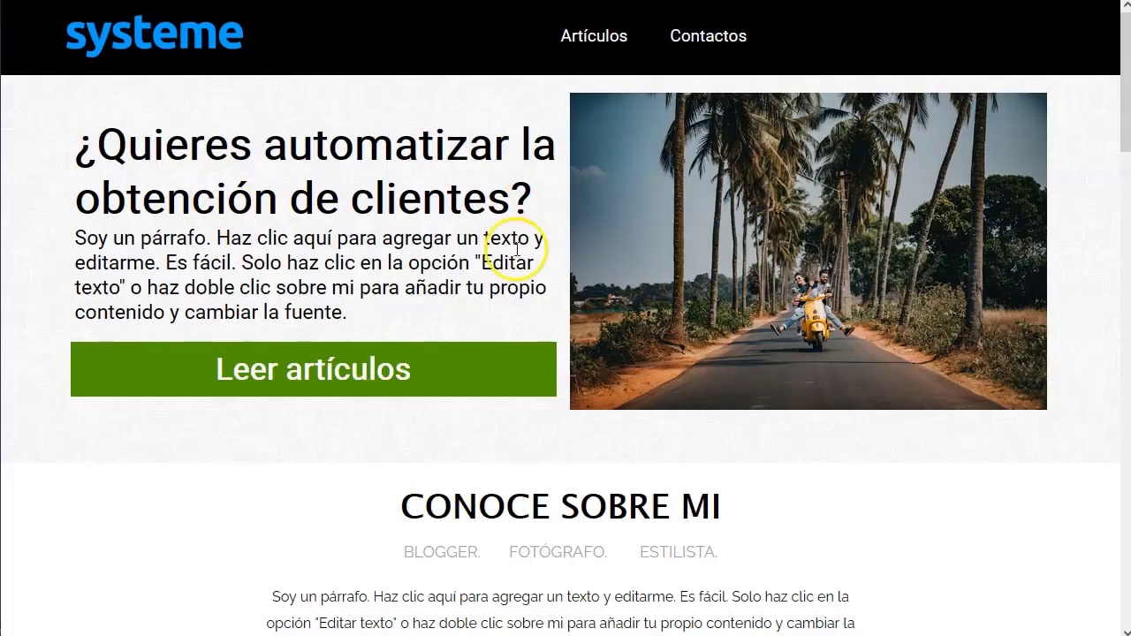
Step: Open the live Página de inicio, follow the Leer artículos link, and inspect the ad window it triggers
click(252, 391)
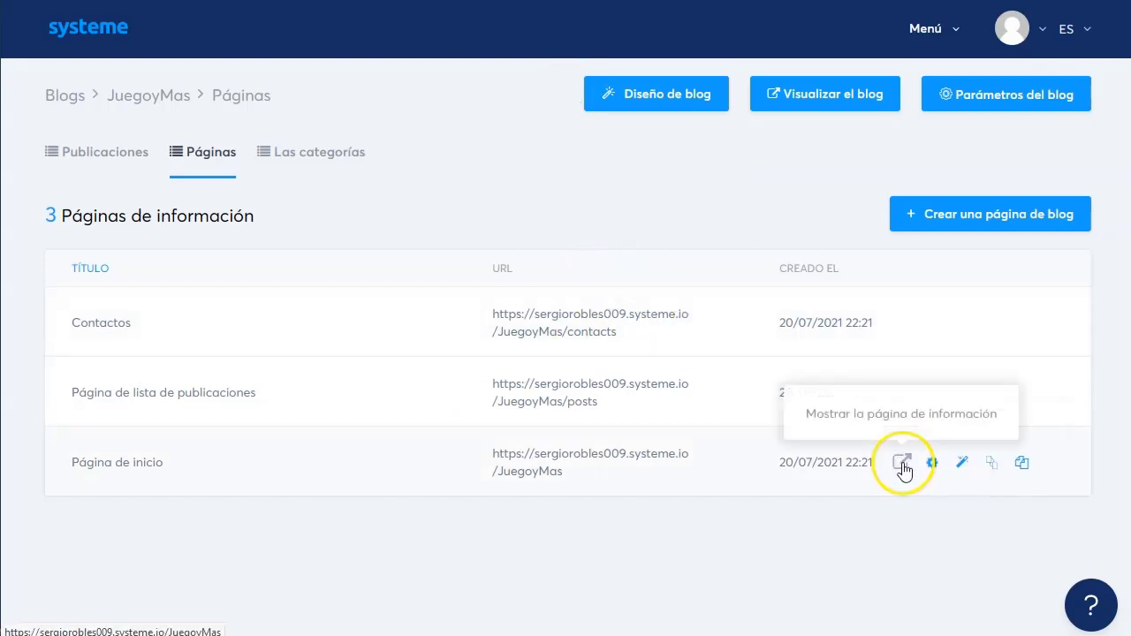
click(901, 459)
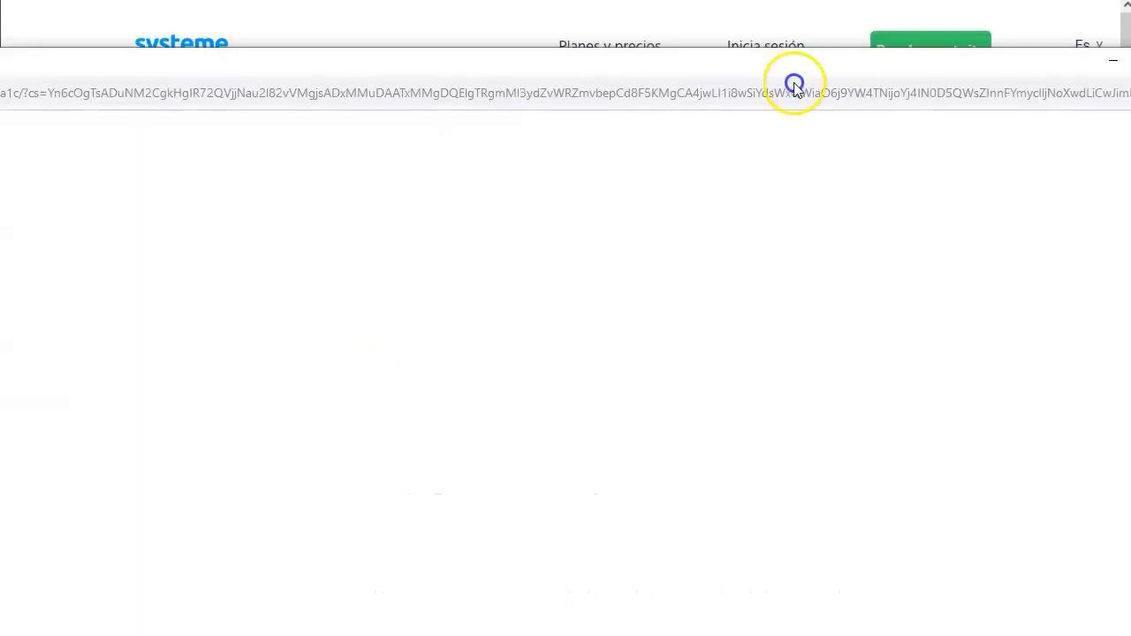
drag(790, 83, 681, 126)
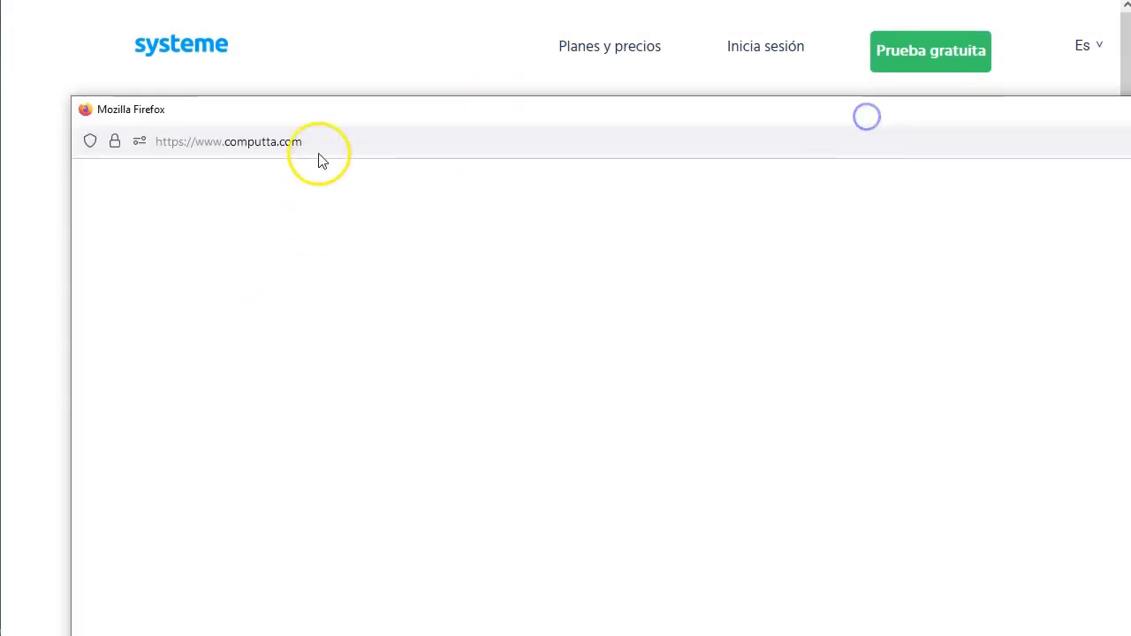
drag(913, 120, 1021, 62)
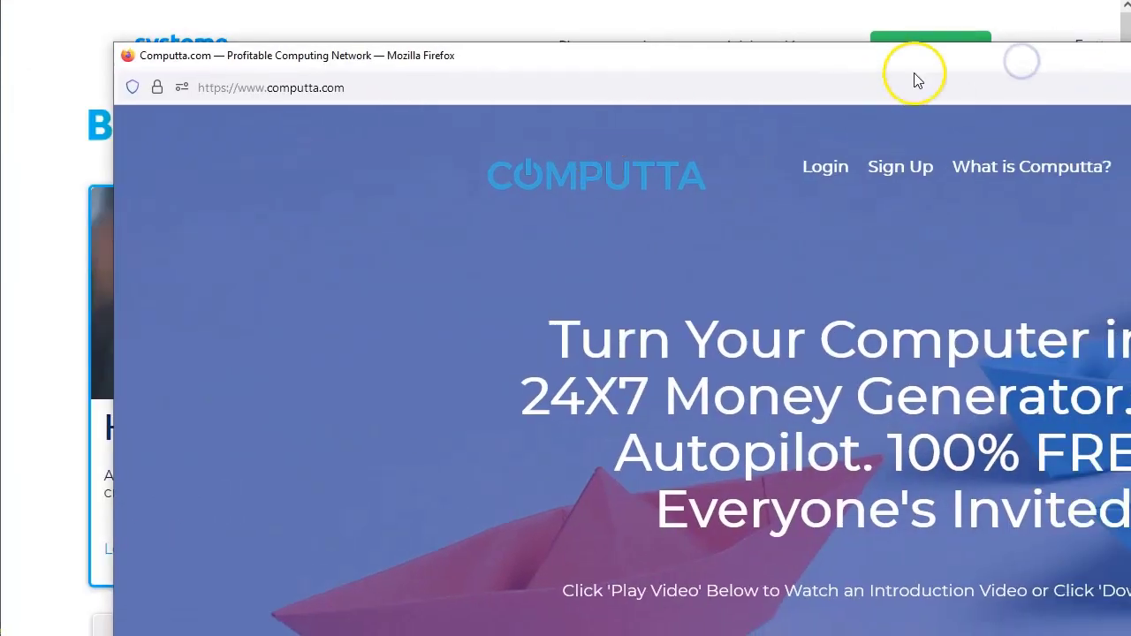
drag(916, 79, 345, 43)
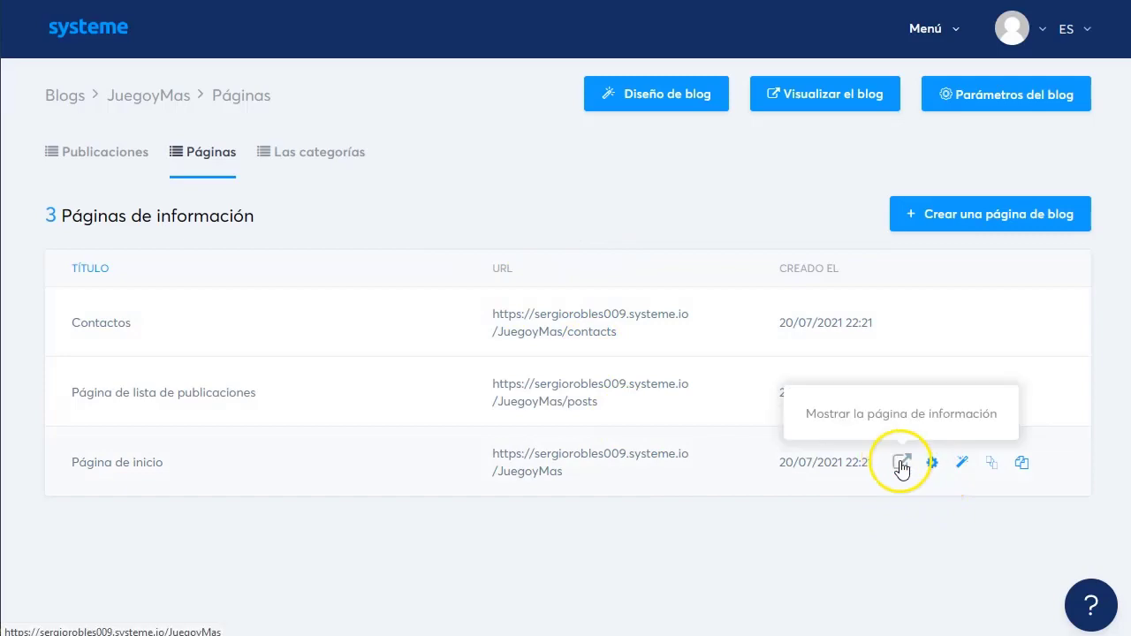
Step: Repeat the pop-up test from the live home page's Leer artículos link and close the ad window
click(900, 463)
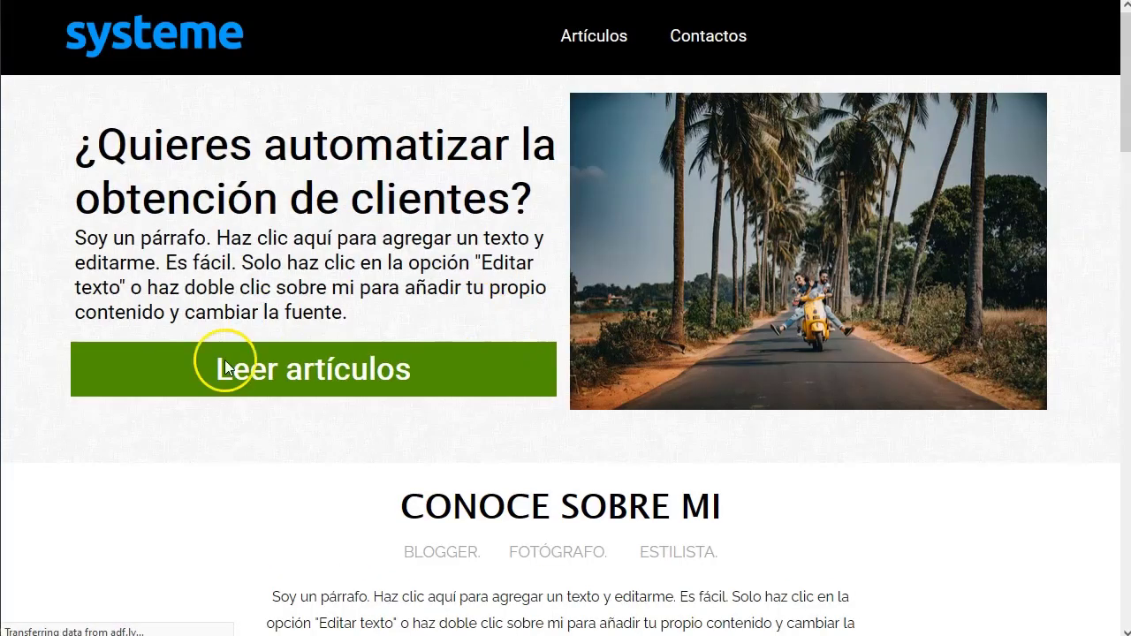
click(327, 375)
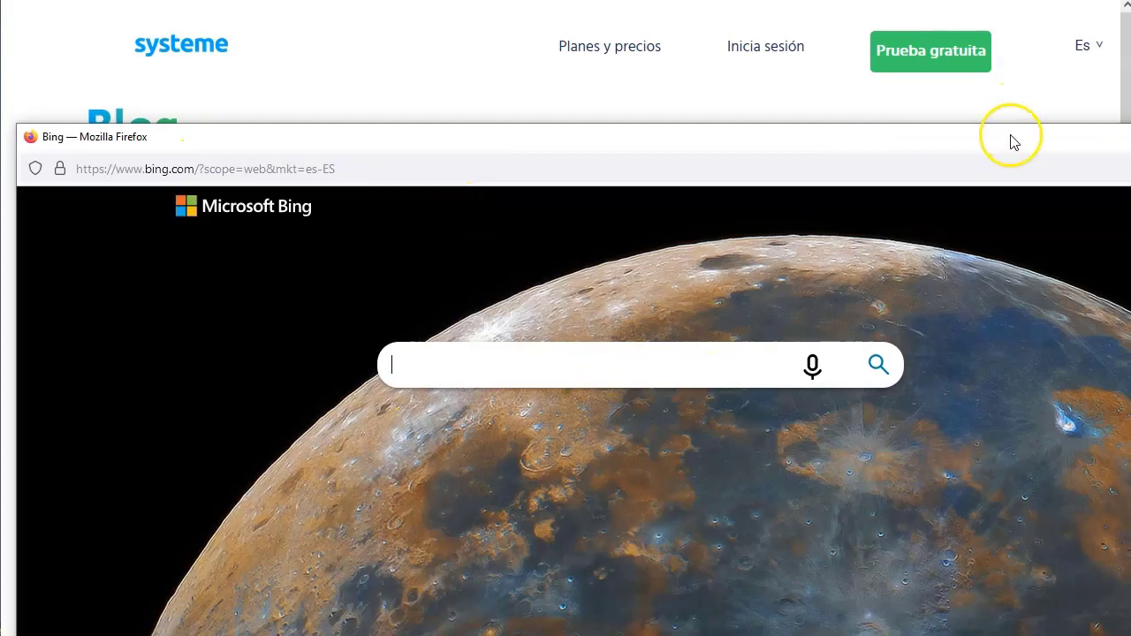
drag(1013, 139, 365, 61)
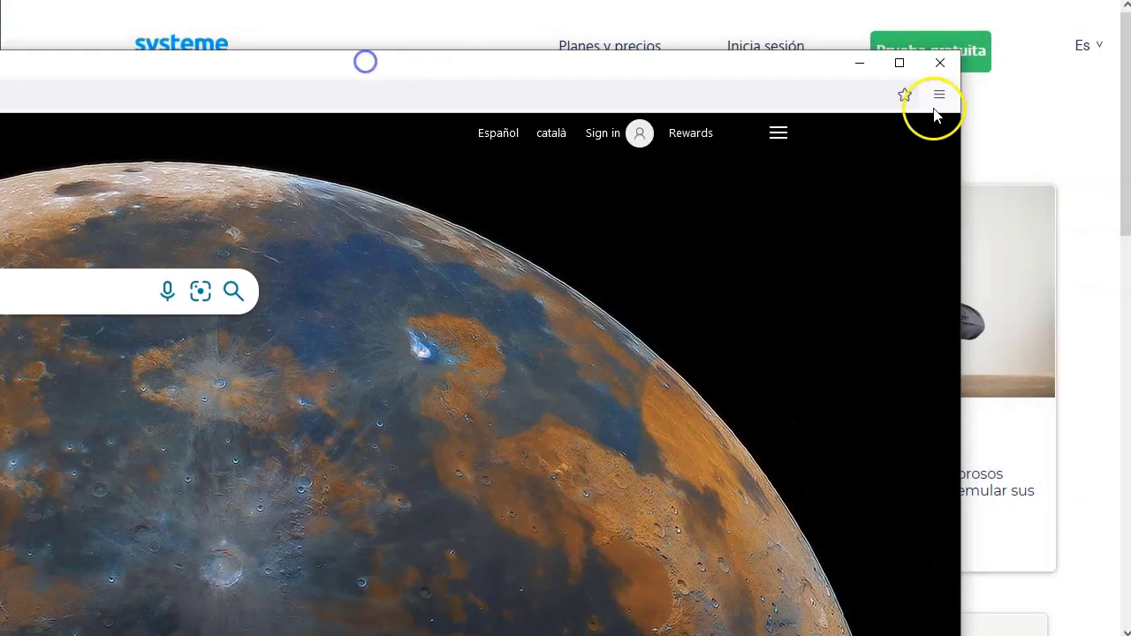
click(940, 63)
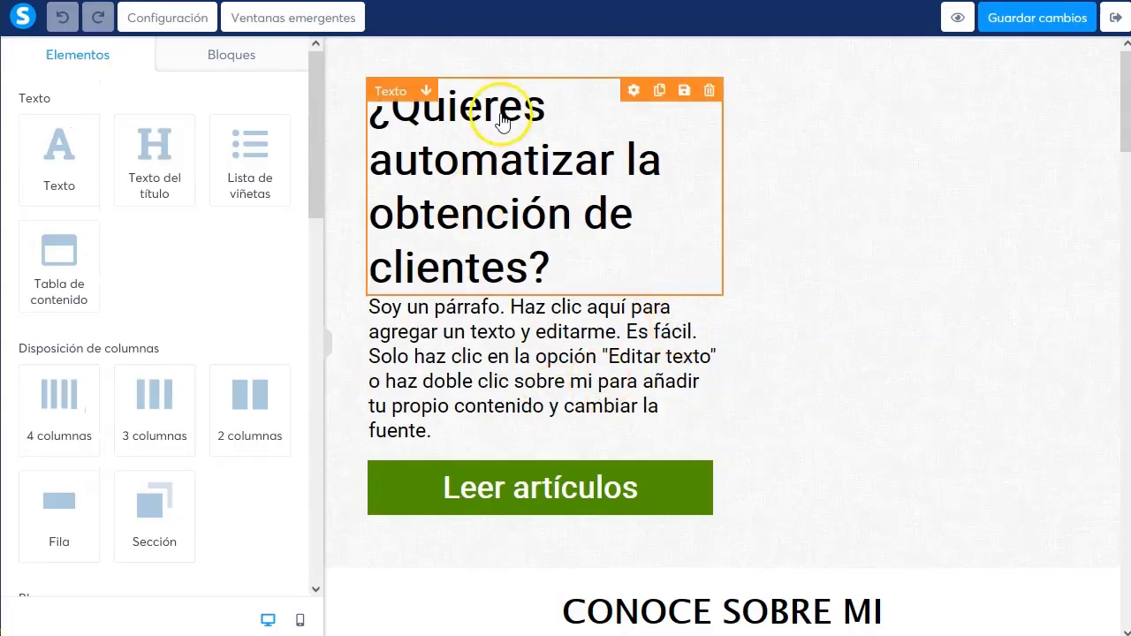
Step: Rewrite the home page heading as "¿Quieres tener los secretos de FORTNITE?" in the page editor
click(479, 156)
key(BackSpace)
key(BackSpace)
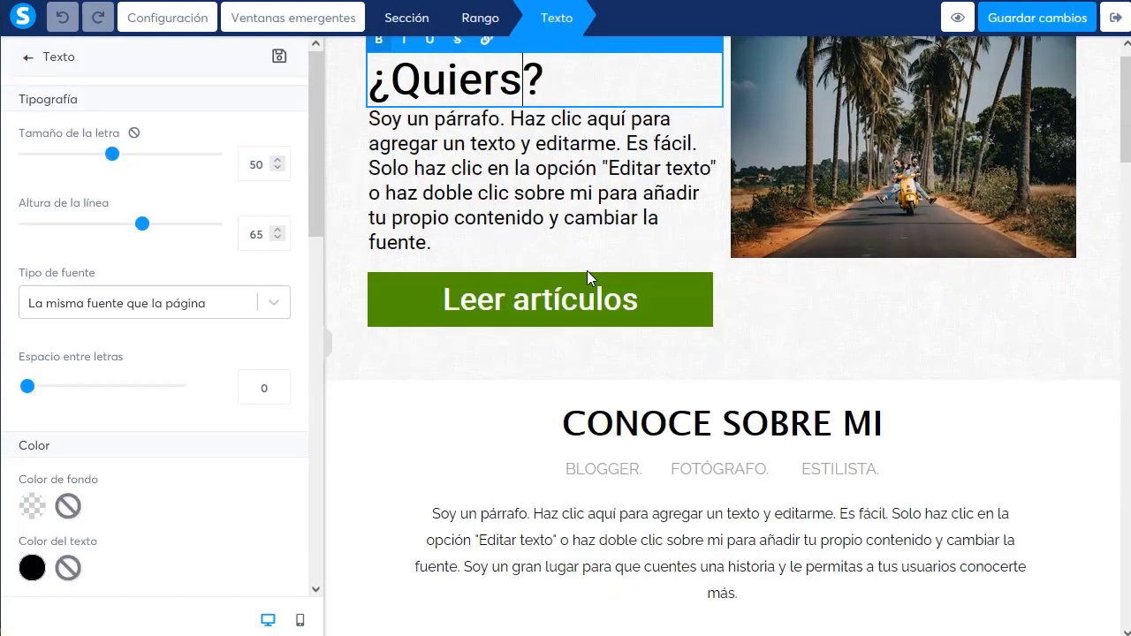
key(BackSpace)
text(es tener los se)
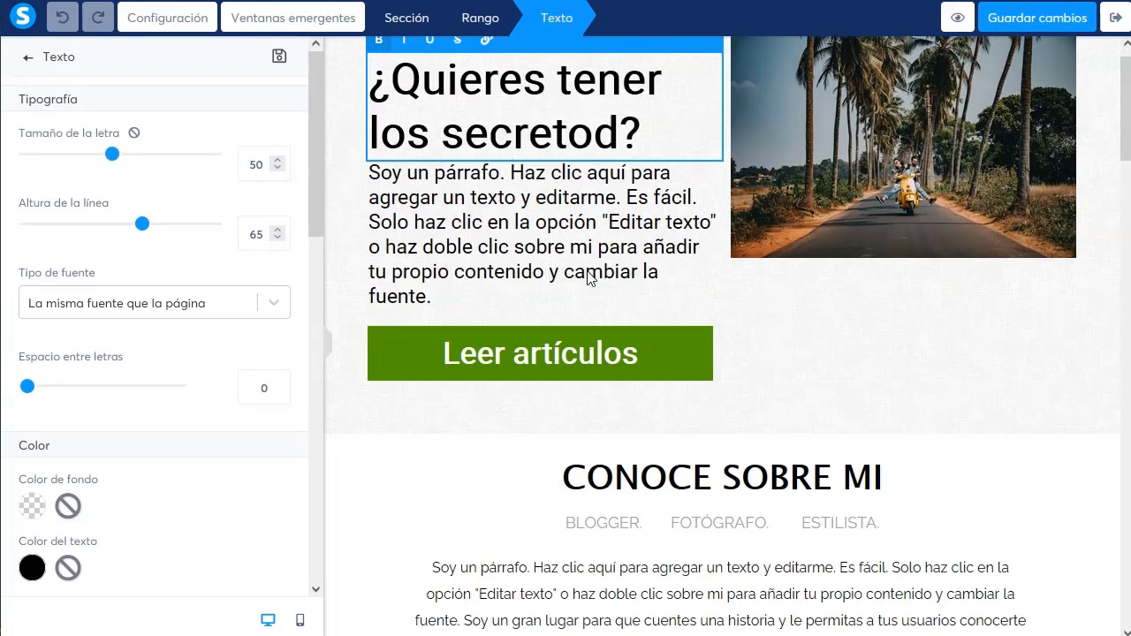
text(cretos de FORTNITE)
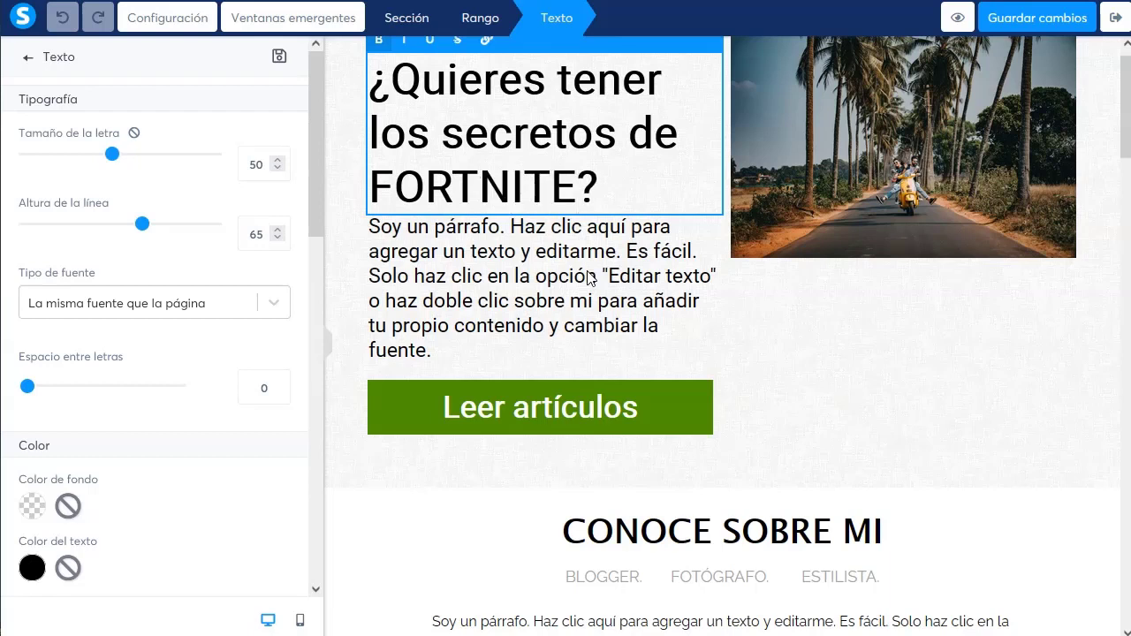
Step: Replace the paragraph under the heading with "Todos los secretos descubiertos en el siguiente ARTICULO"
click(543, 259)
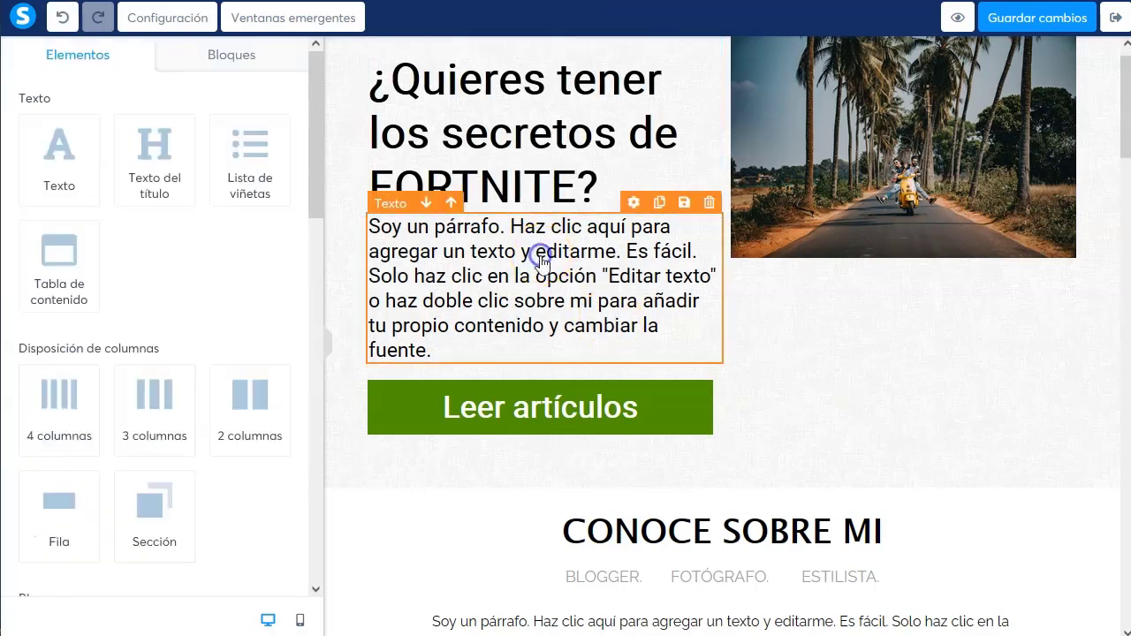
click(656, 171)
click(927, 114)
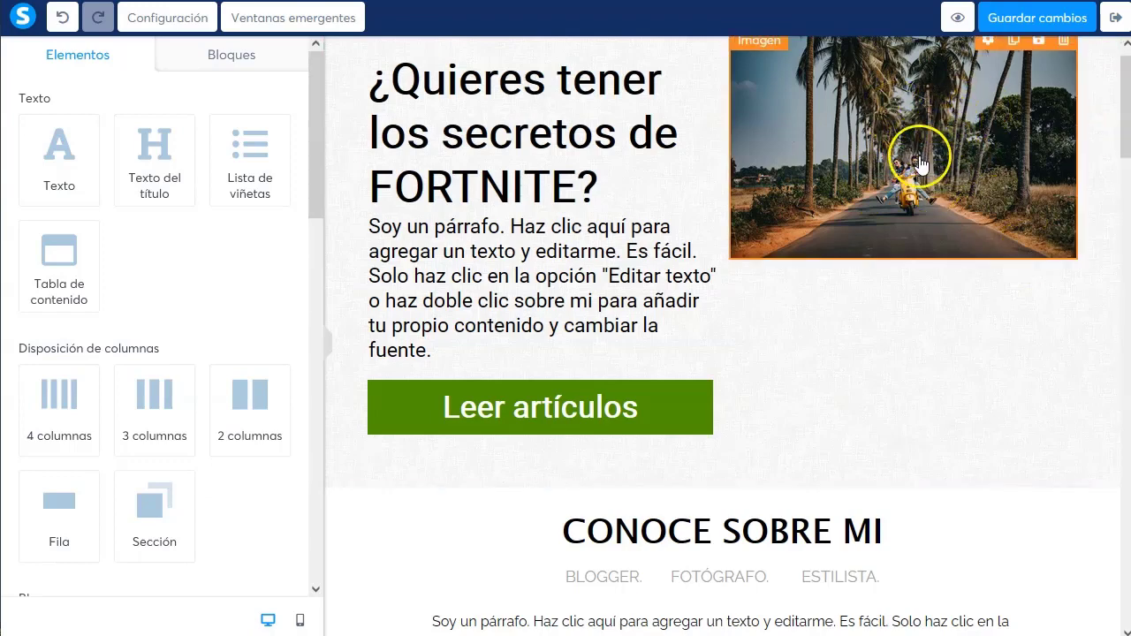
click(550, 267)
click(549, 266)
scroll(496, 262, down, 3)
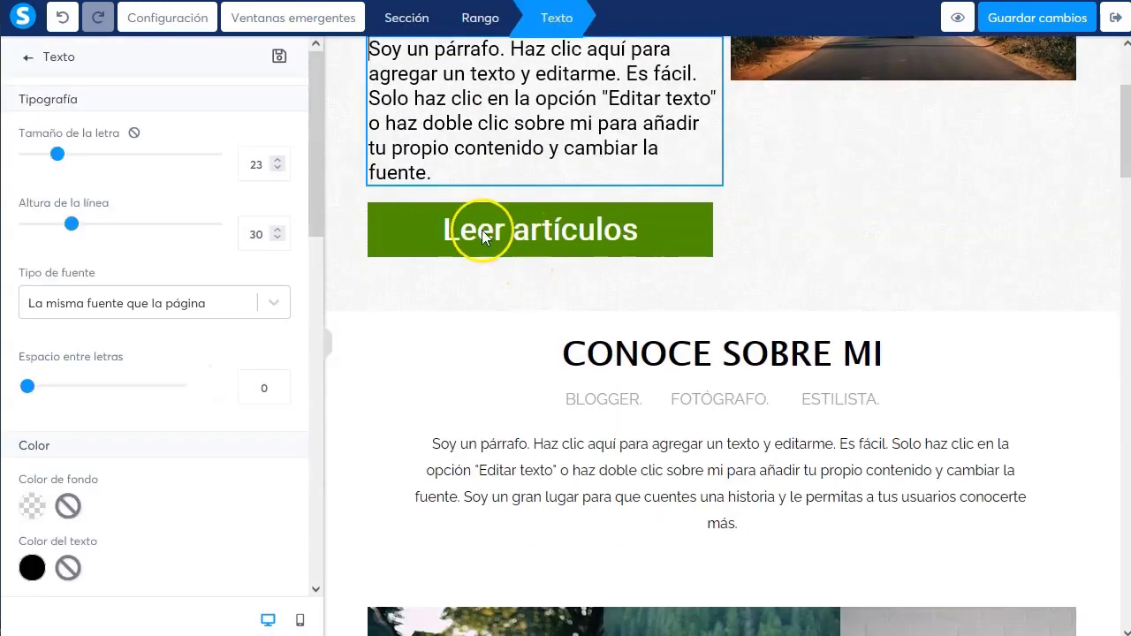
drag(449, 169, 362, 53)
scroll(592, 132, up, 1)
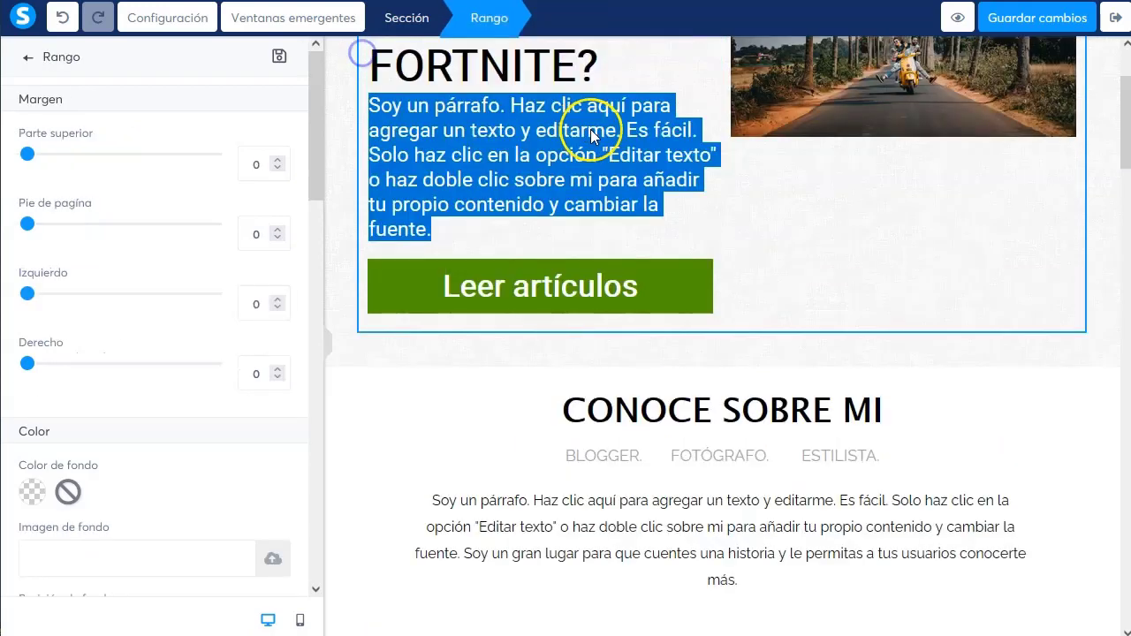
scroll(590, 135, up, 2)
text(Todos los secretos descubiert)
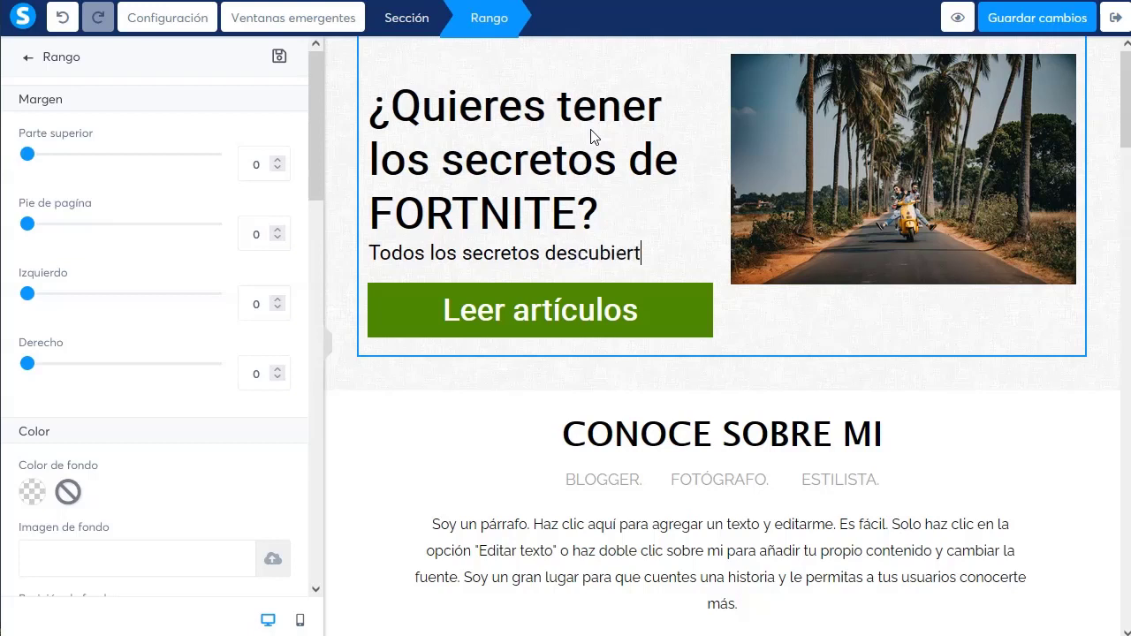
text(os en el siguiente ARTICULO)
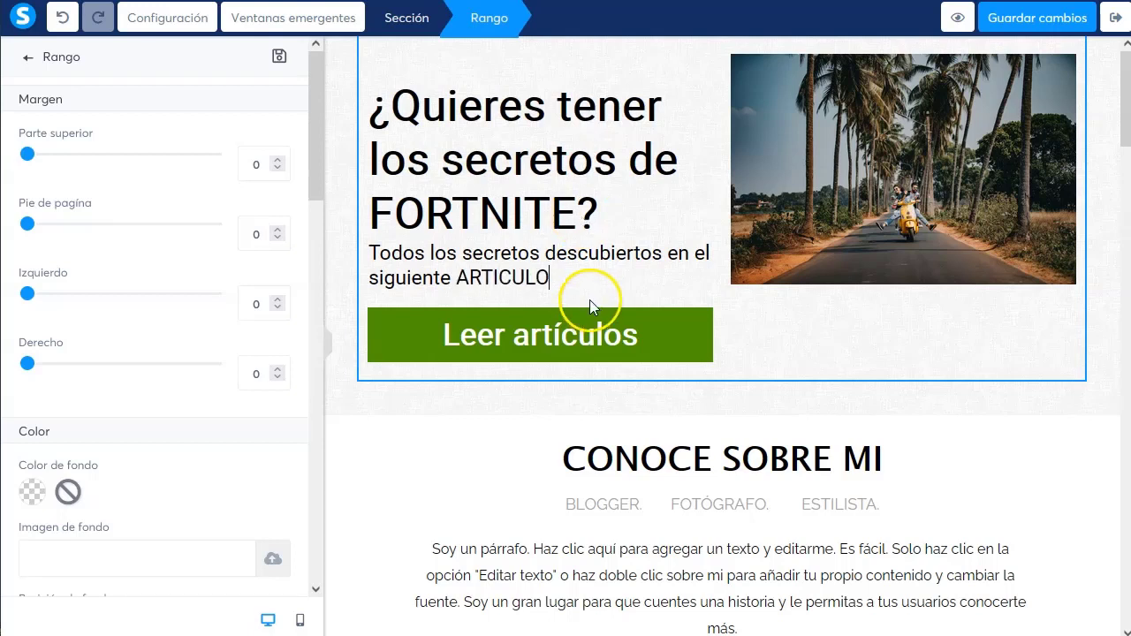
Step: Set the green link button's text to "Leer artículo" and save the page changes
click(577, 341)
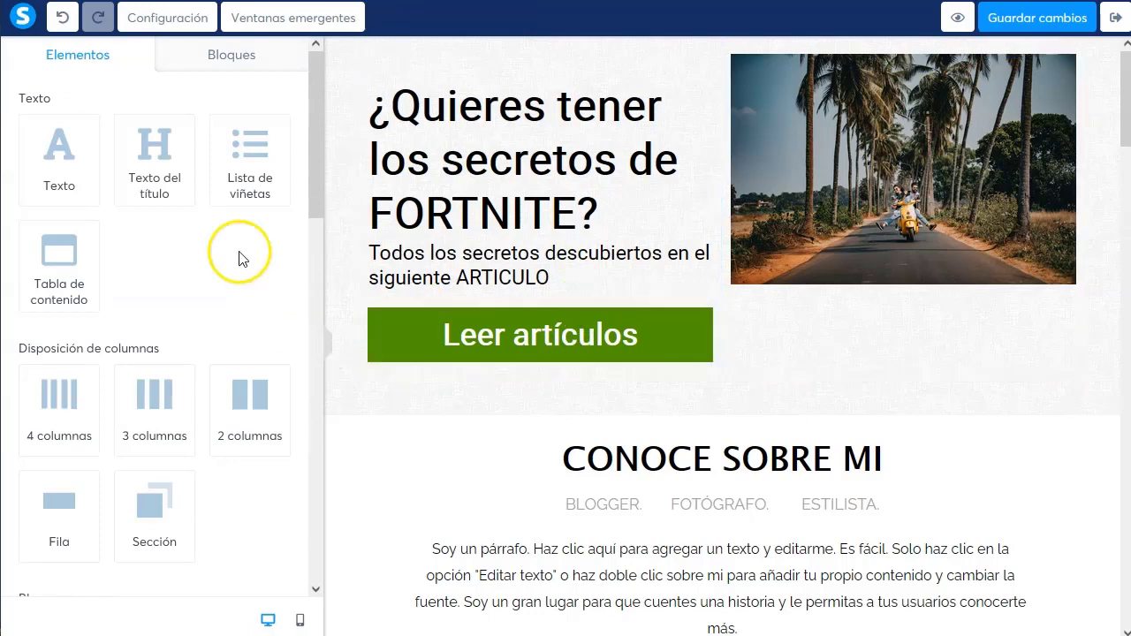
click(613, 330)
click(145, 407)
key(BackSpace)
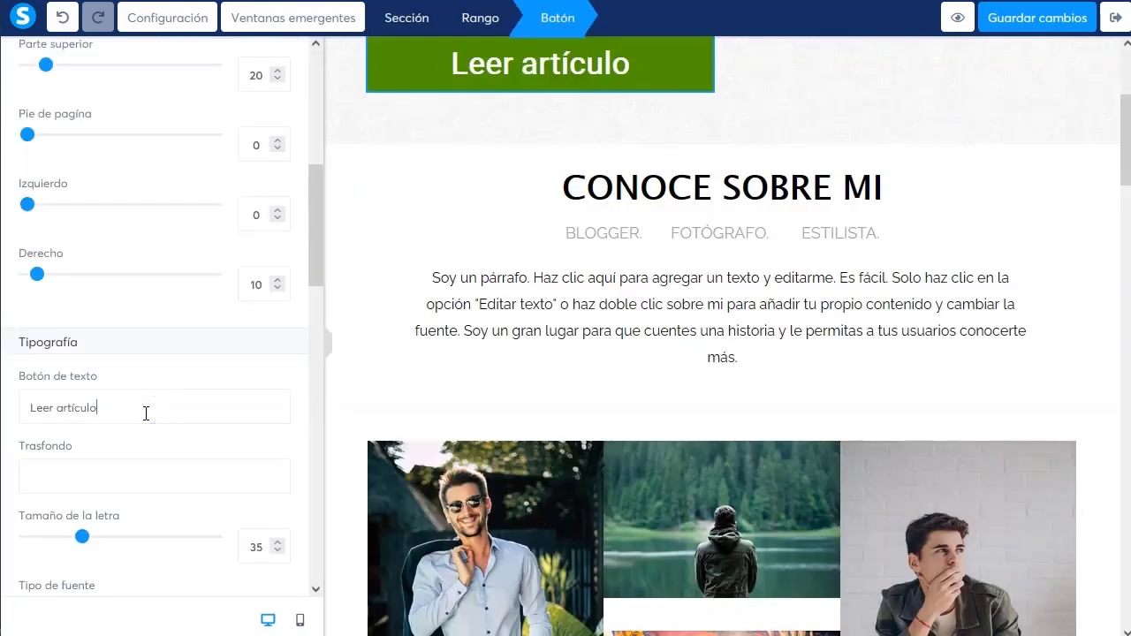
click(578, 118)
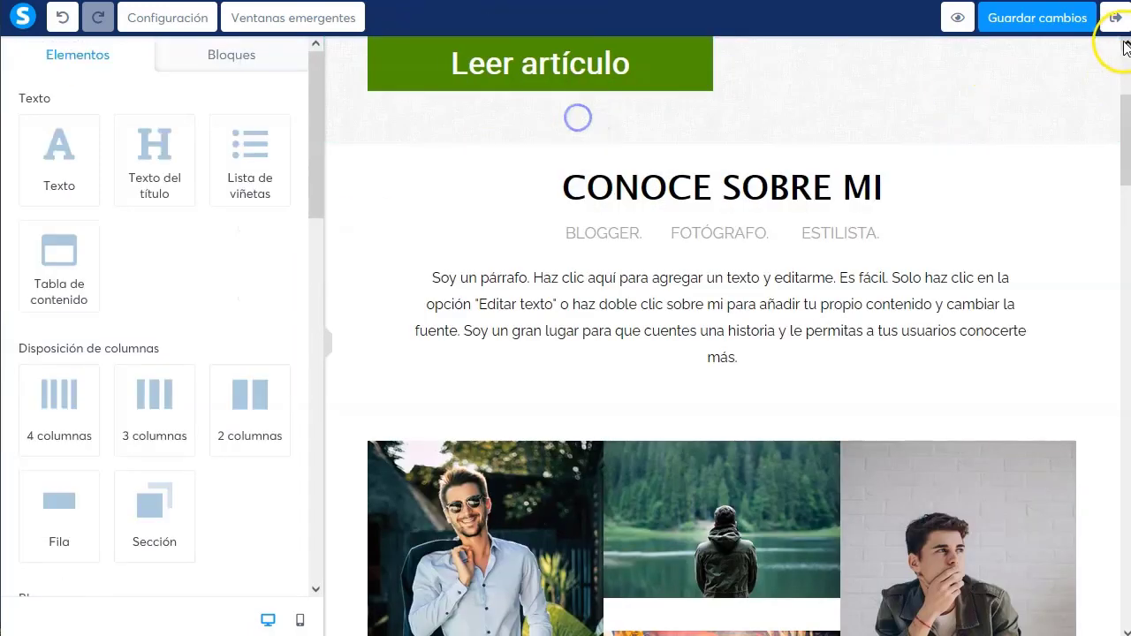
click(1032, 22)
scroll(598, 240, up, 3)
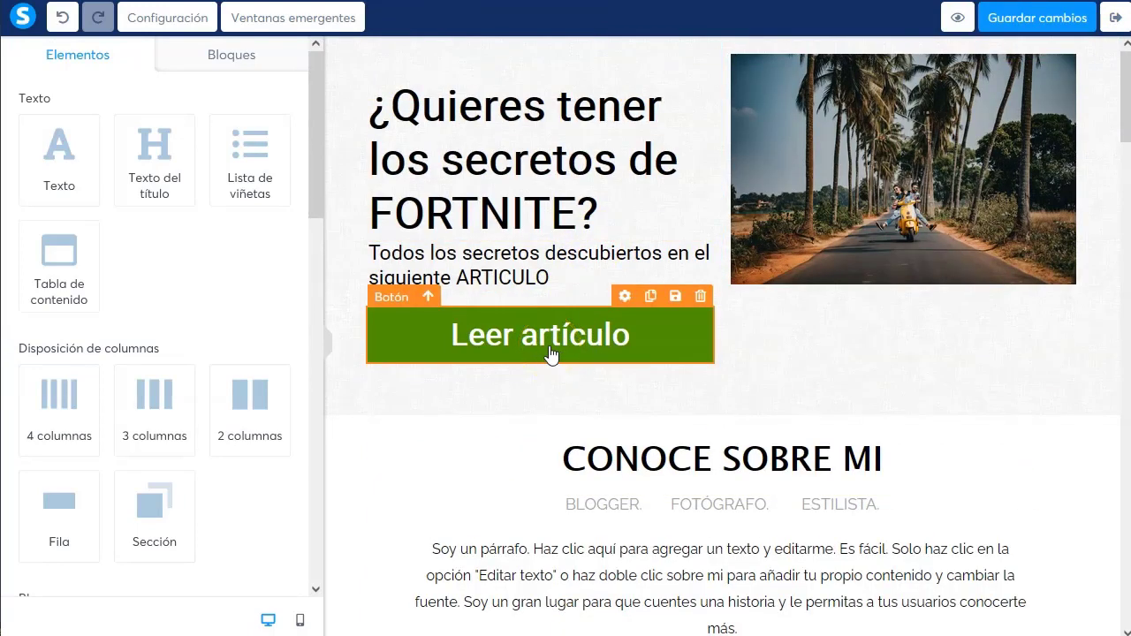
click(919, 342)
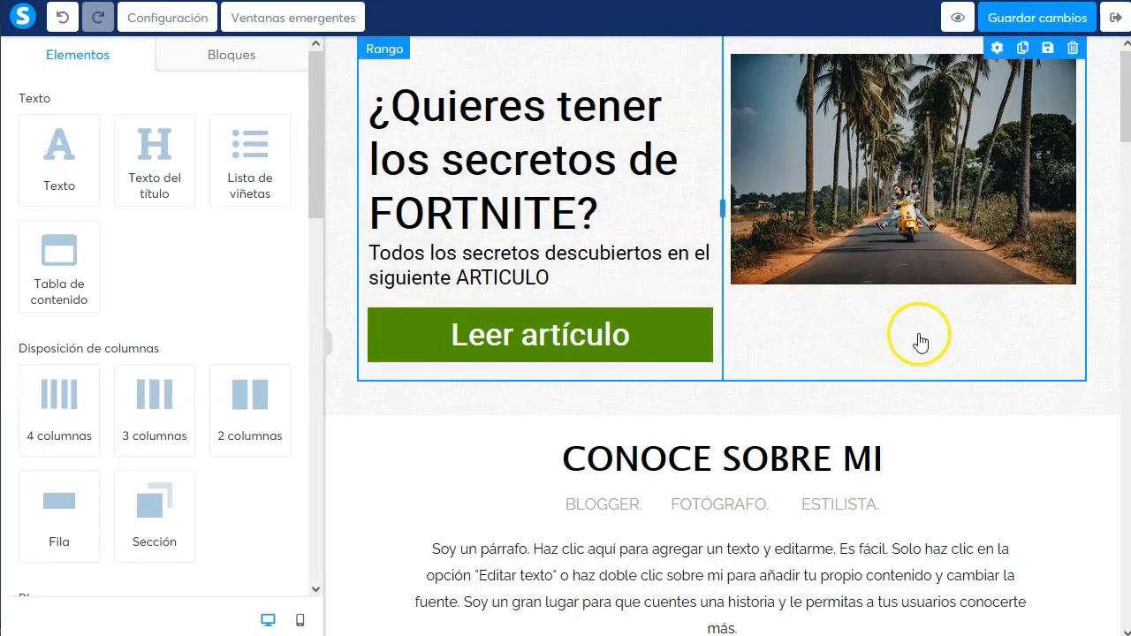
drag(922, 239, 873, 245)
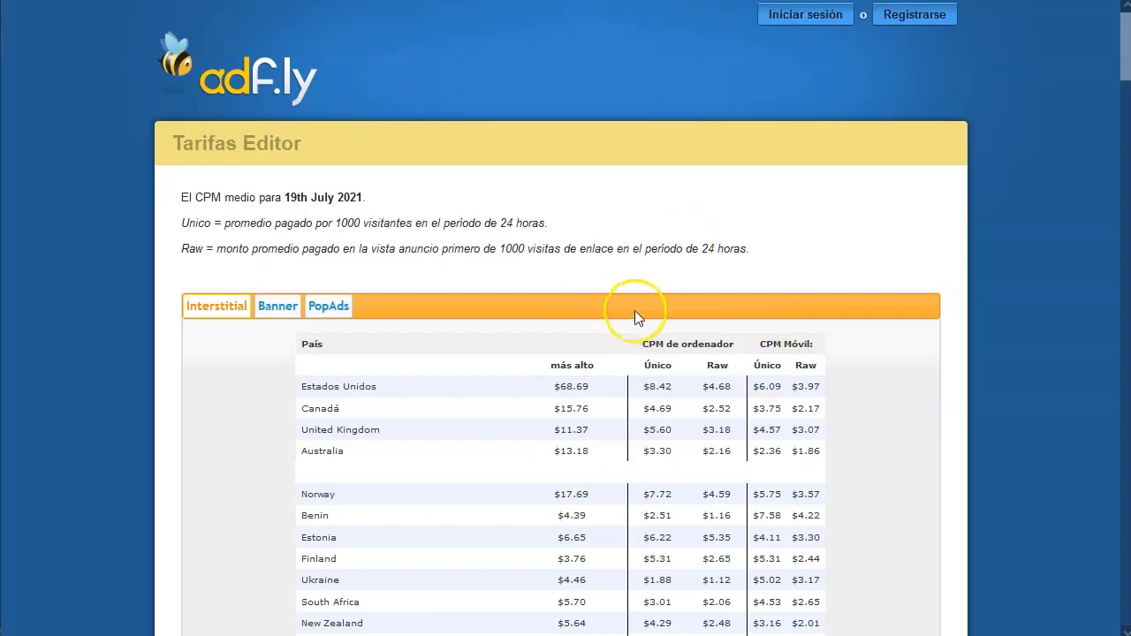
Step: Examine the Interstitial CPM rates by country on Adf.ly's Tarifas Editor page
scroll(634, 310, down, 1)
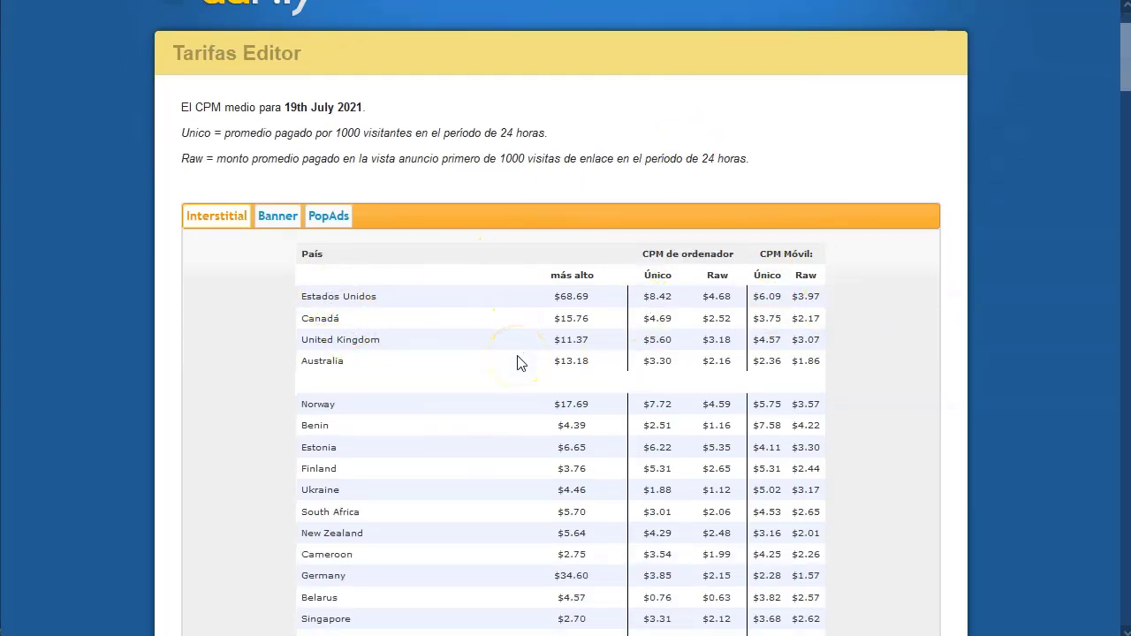
scroll(506, 384, down, 2)
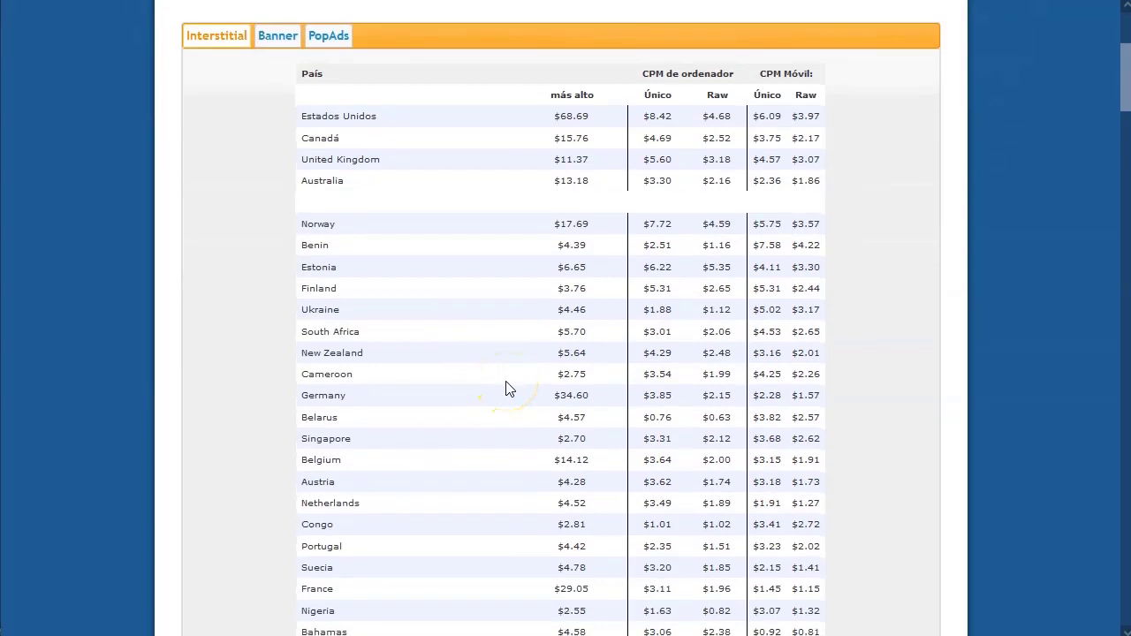
click(509, 402)
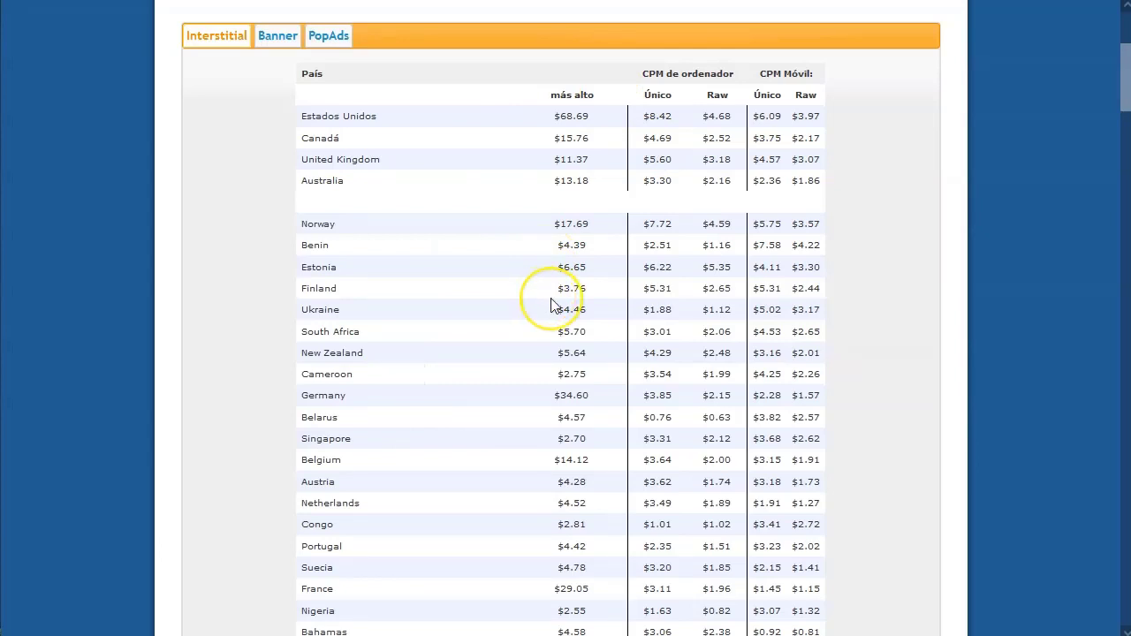
scroll(548, 304, up, 3)
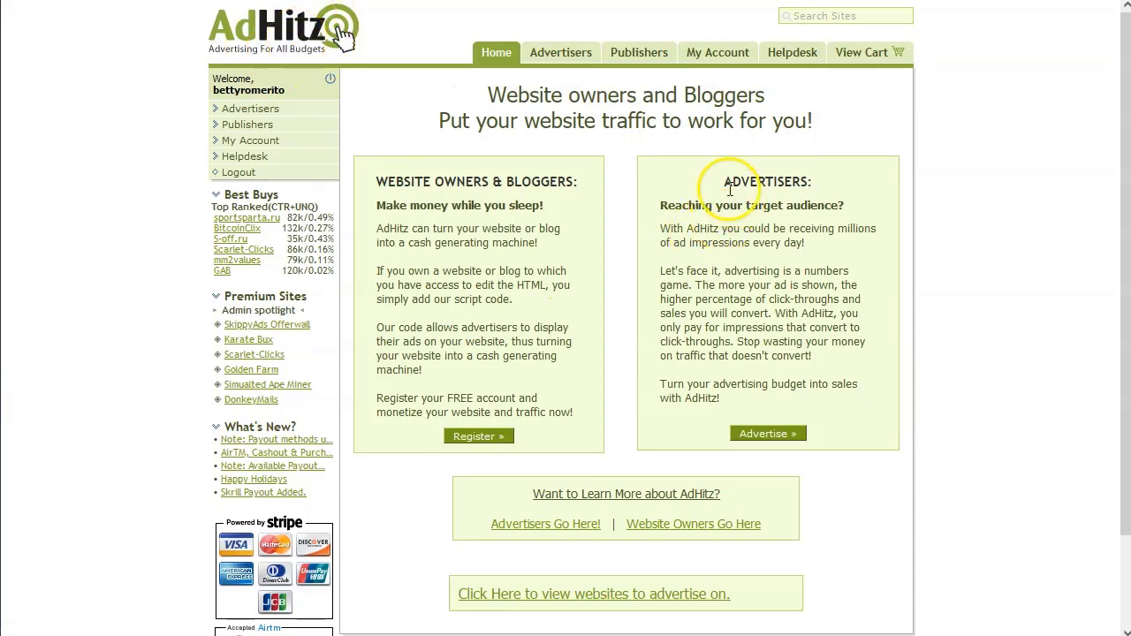
Step: On AdHitz, open the advertisers section and review the Site Specific Advertising and Network Targeted options
drag(725, 181, 833, 183)
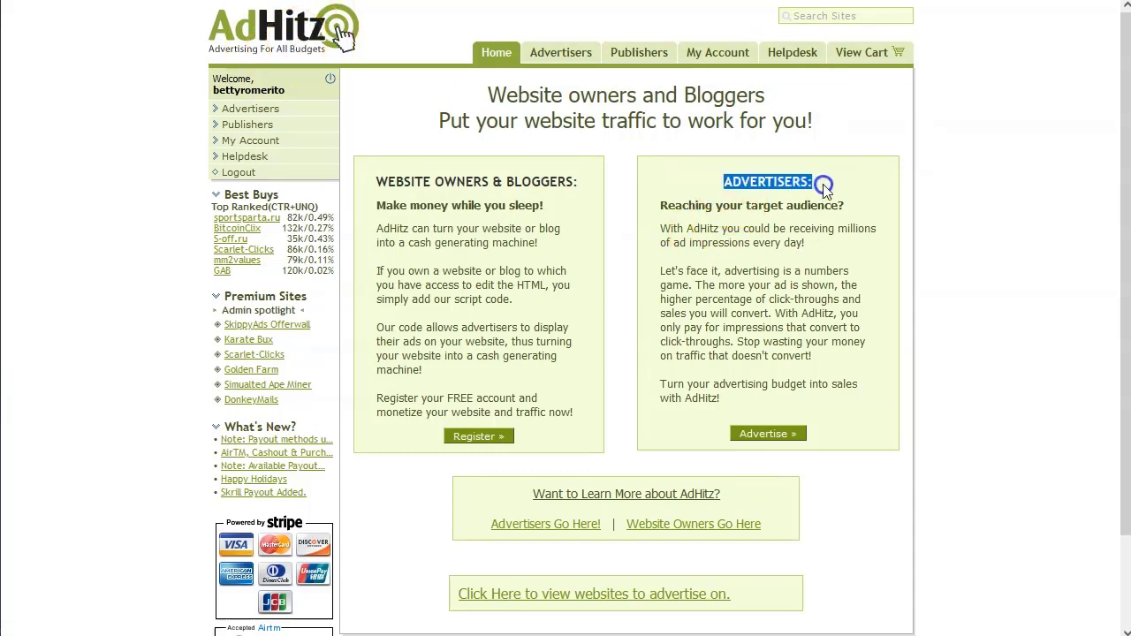
click(772, 184)
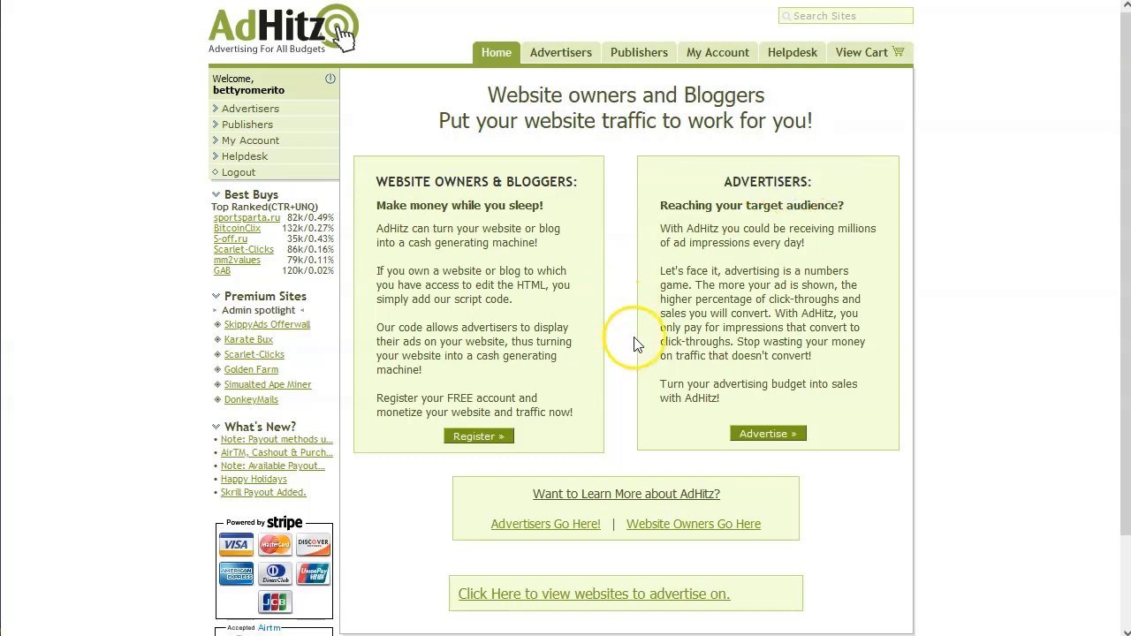
click(767, 434)
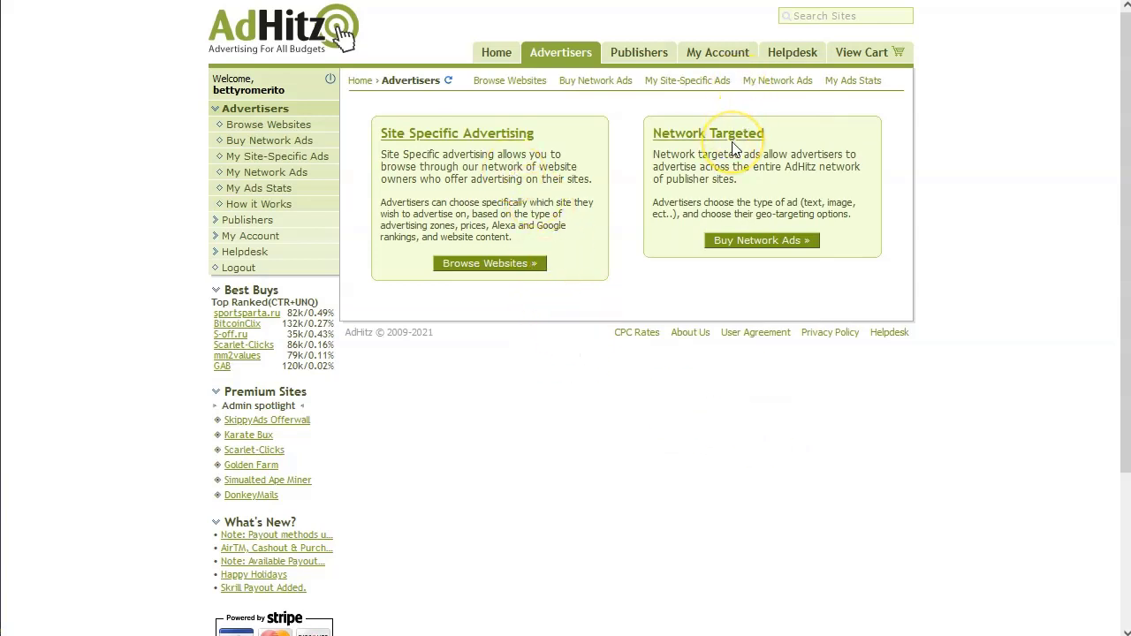
click(470, 138)
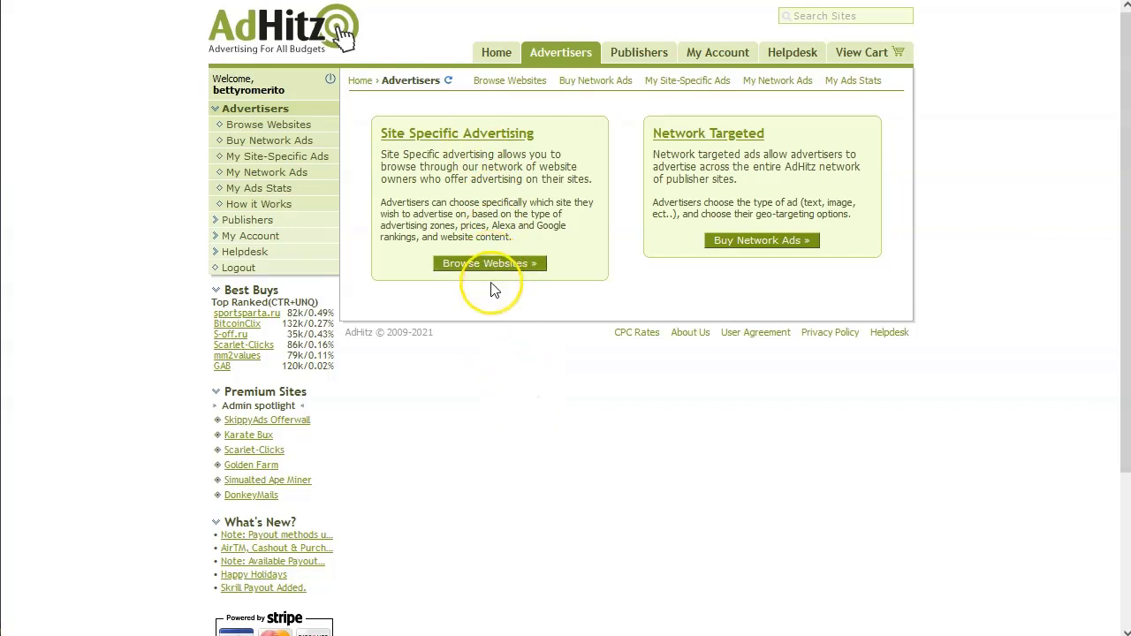
Step: Browse the AdHitz publisher websites available for site-specific advertising and review their traffic figures and ad costs
click(525, 265)
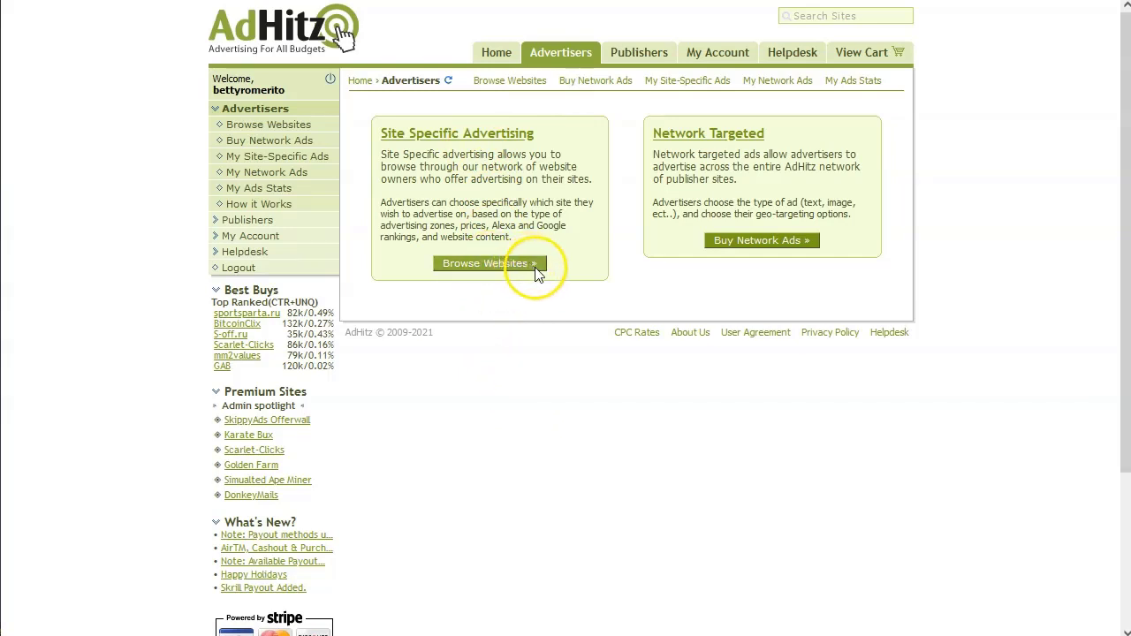
click(510, 268)
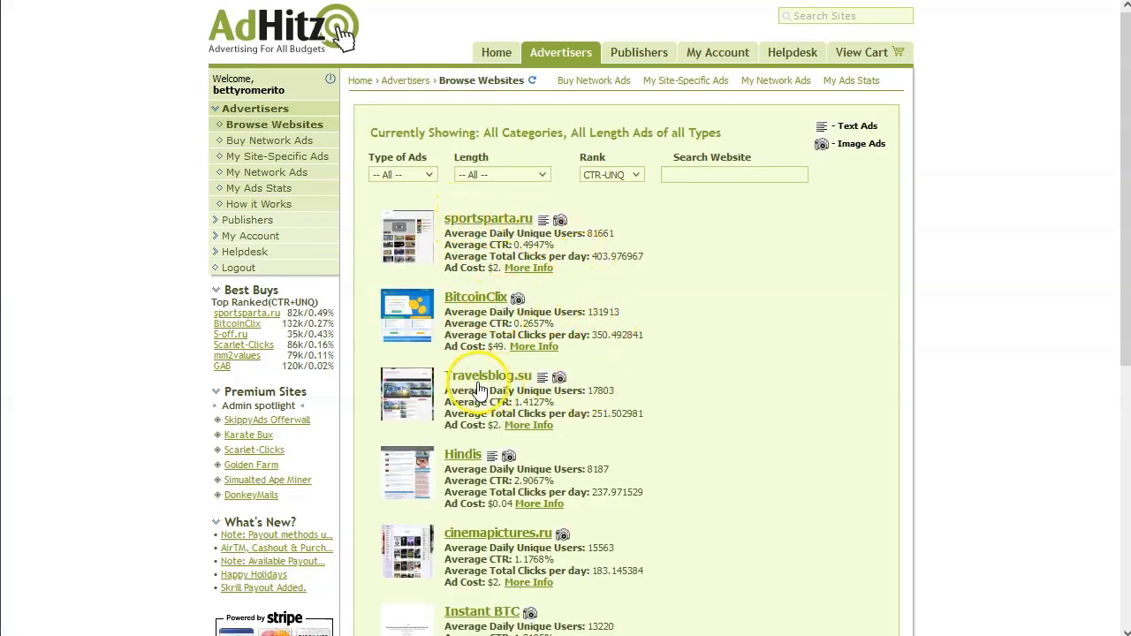
scroll(619, 413, down, 5)
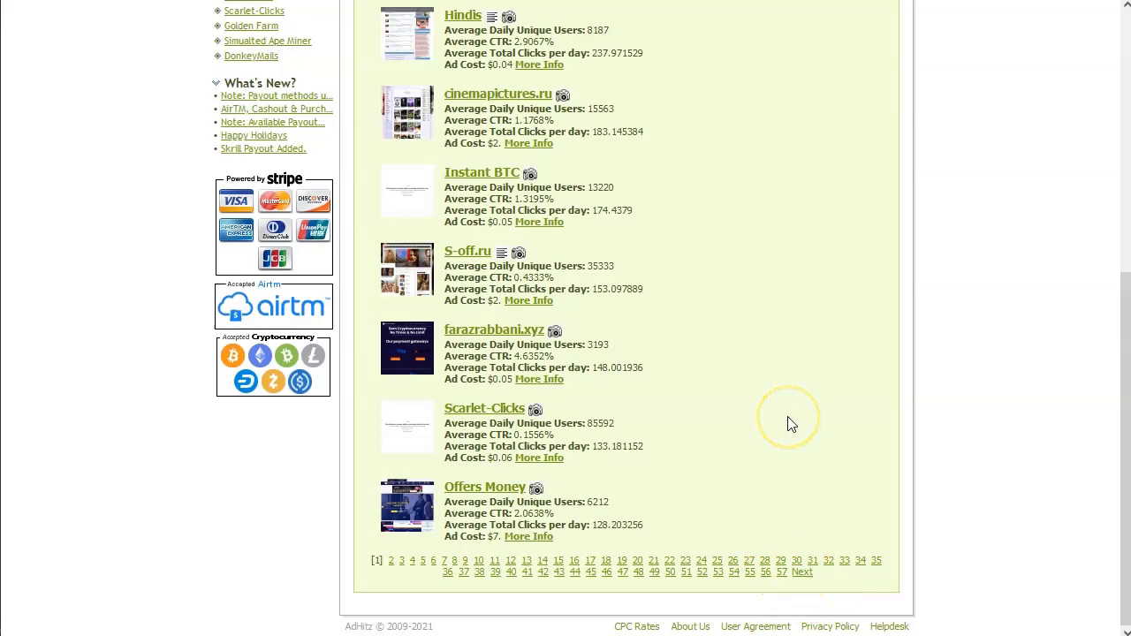
scroll(791, 424, up, 5)
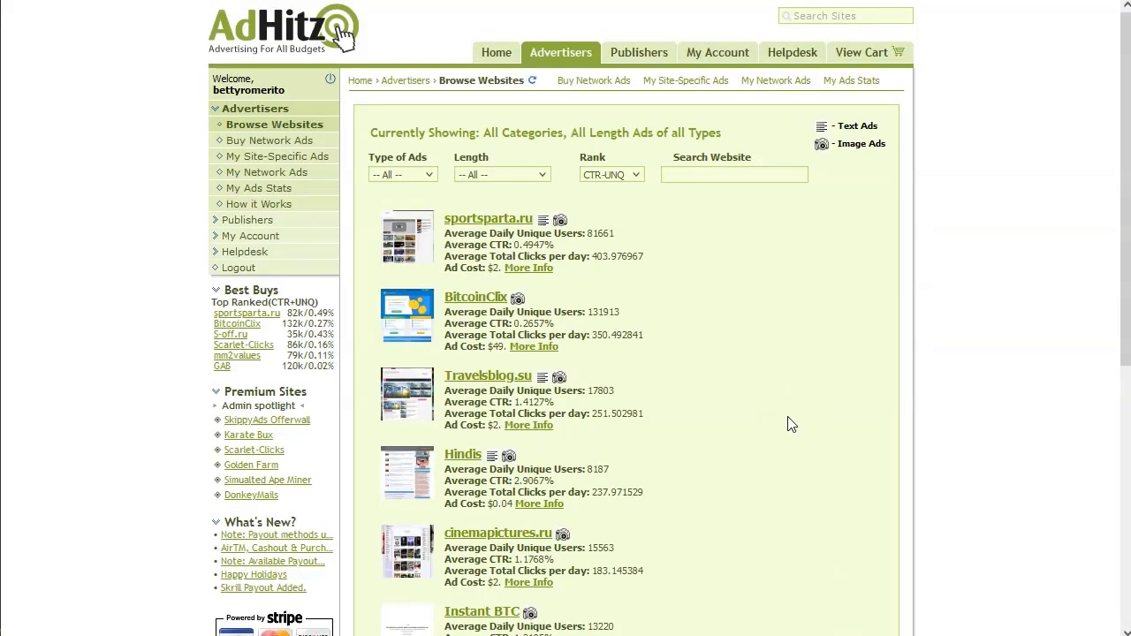
Step: Start a network ads campaign named "adtestshorts" with the content type "None of the above (Everything else)"
click(556, 58)
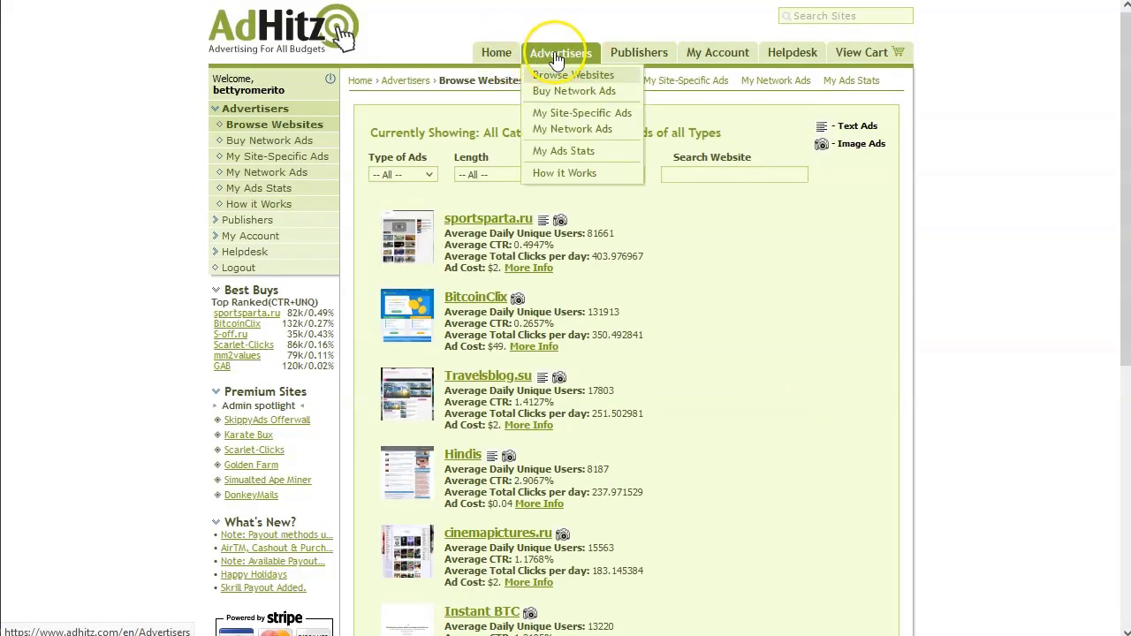
click(592, 91)
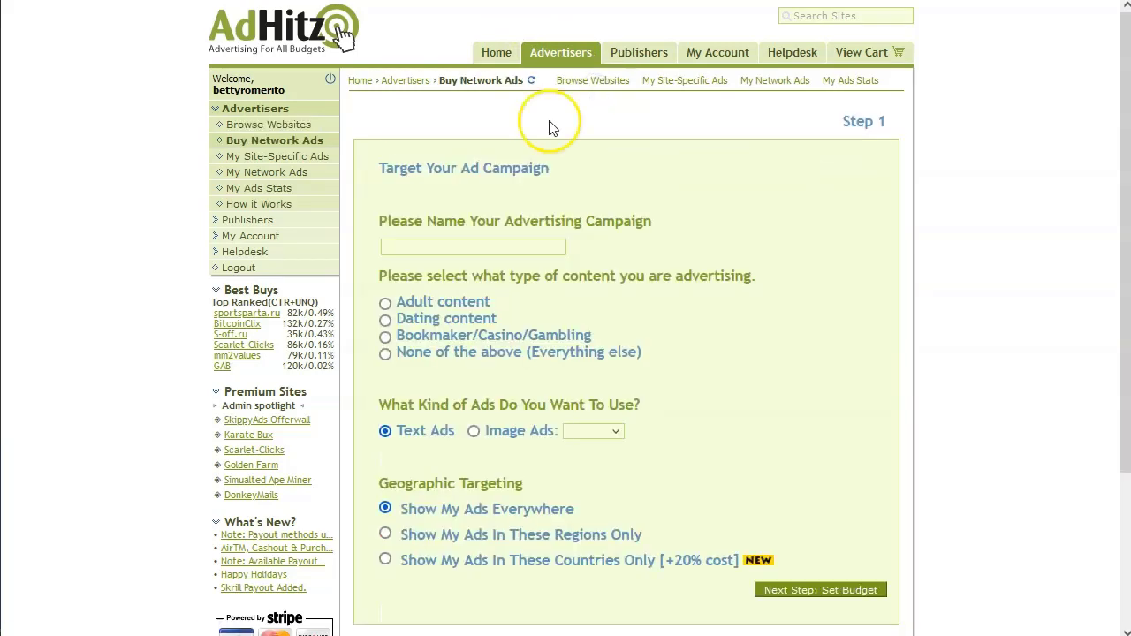
scroll(669, 199, down, 1)
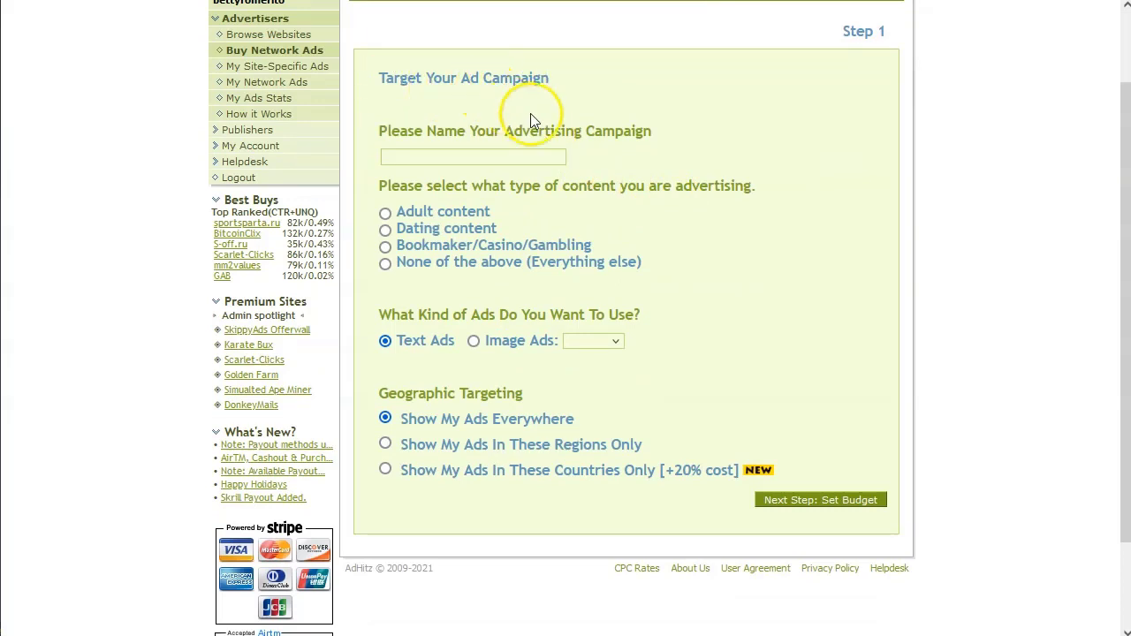
click(510, 161)
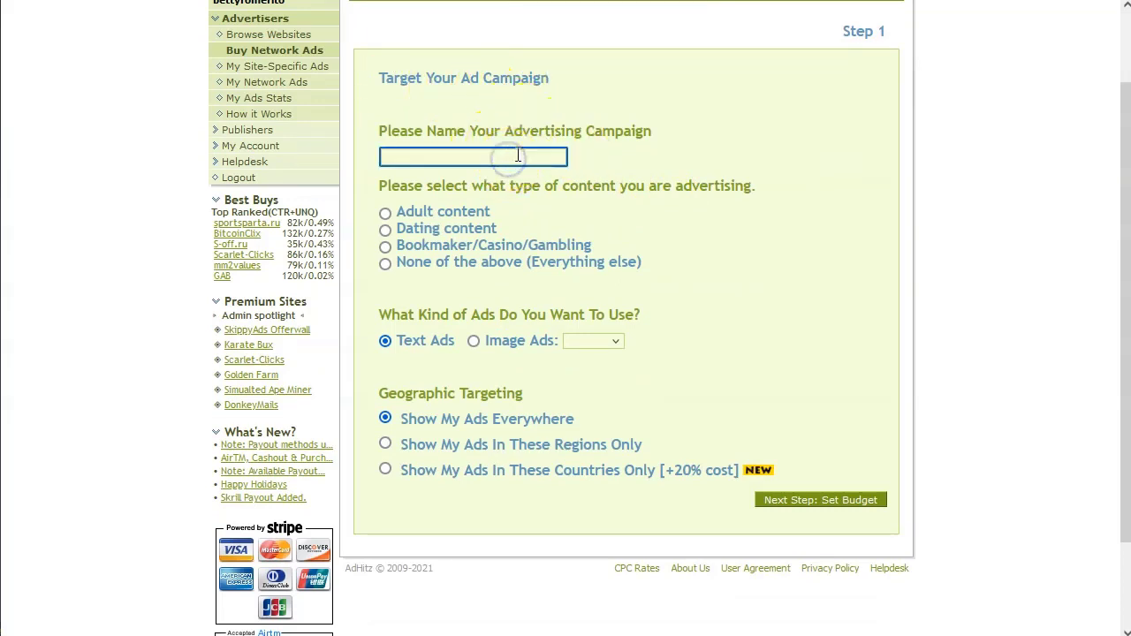
text(a)
text(dtesthorts)
key(Left)
key(Left)
key(Left)
key(Left)
key(Left)
text(s)
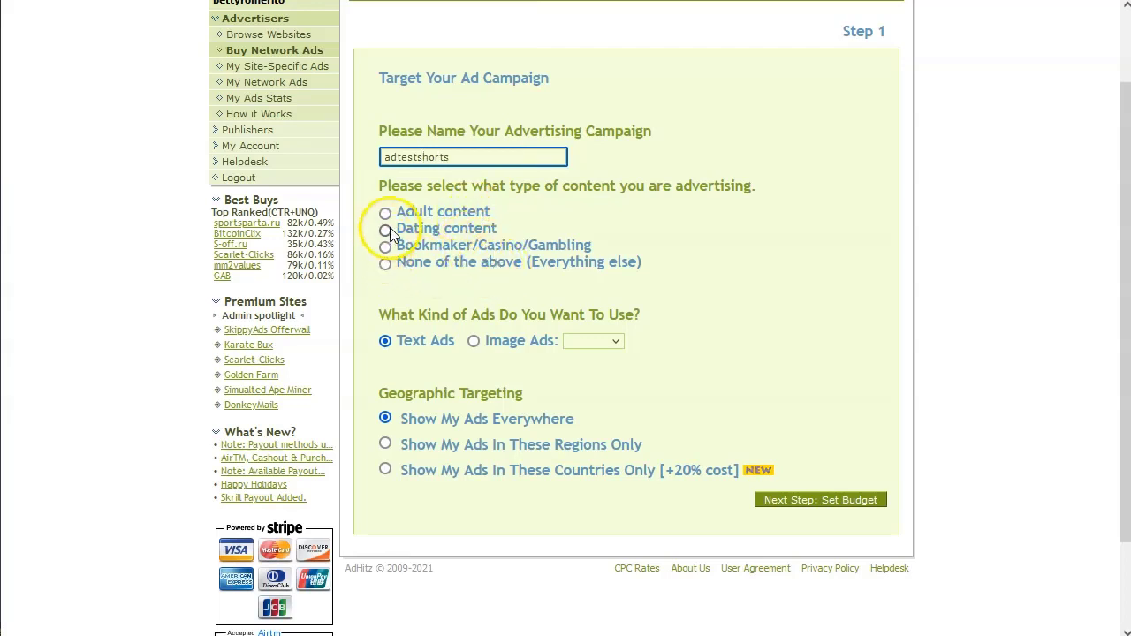
click(390, 263)
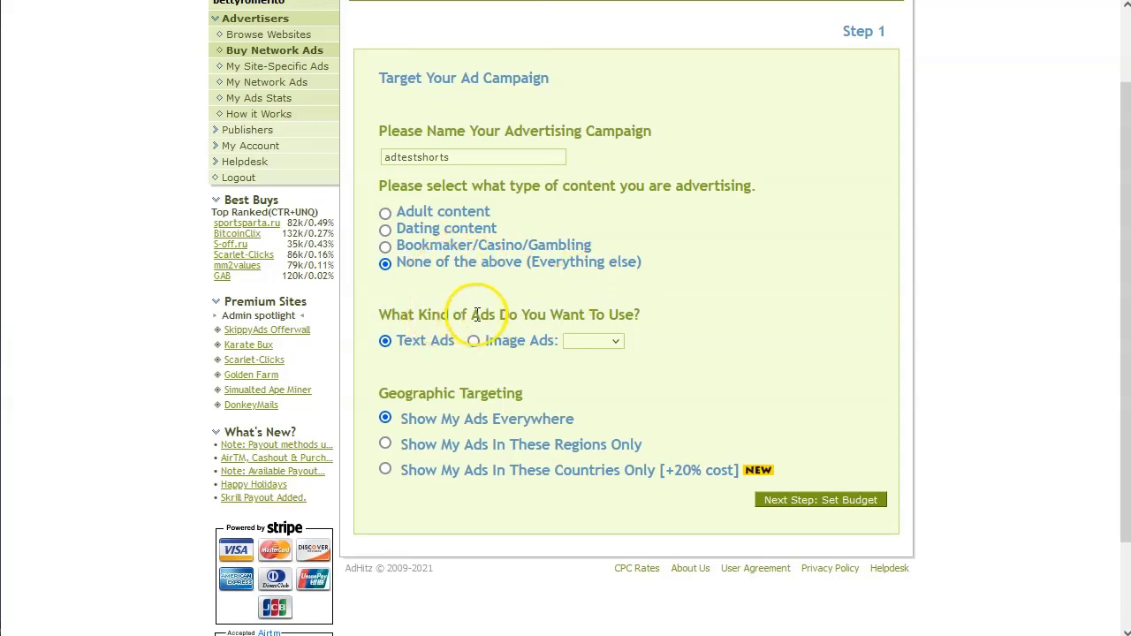
Step: Review the kinds of ads offered and the available image ad sizes, leaving the list without choosing one
drag(471, 315, 599, 311)
click(599, 311)
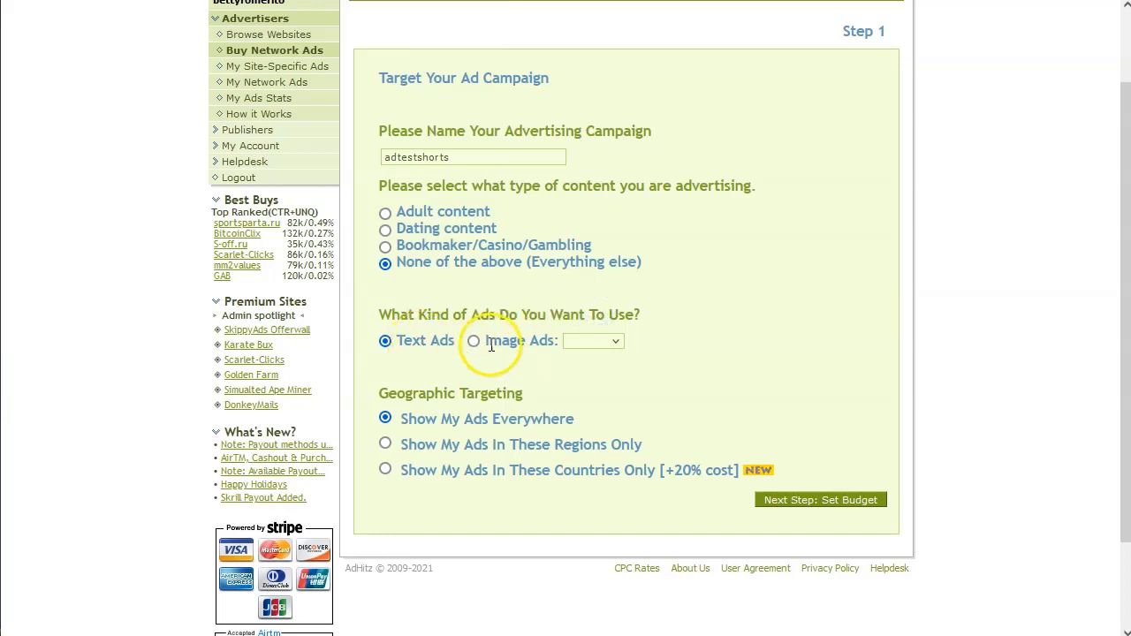
click(616, 342)
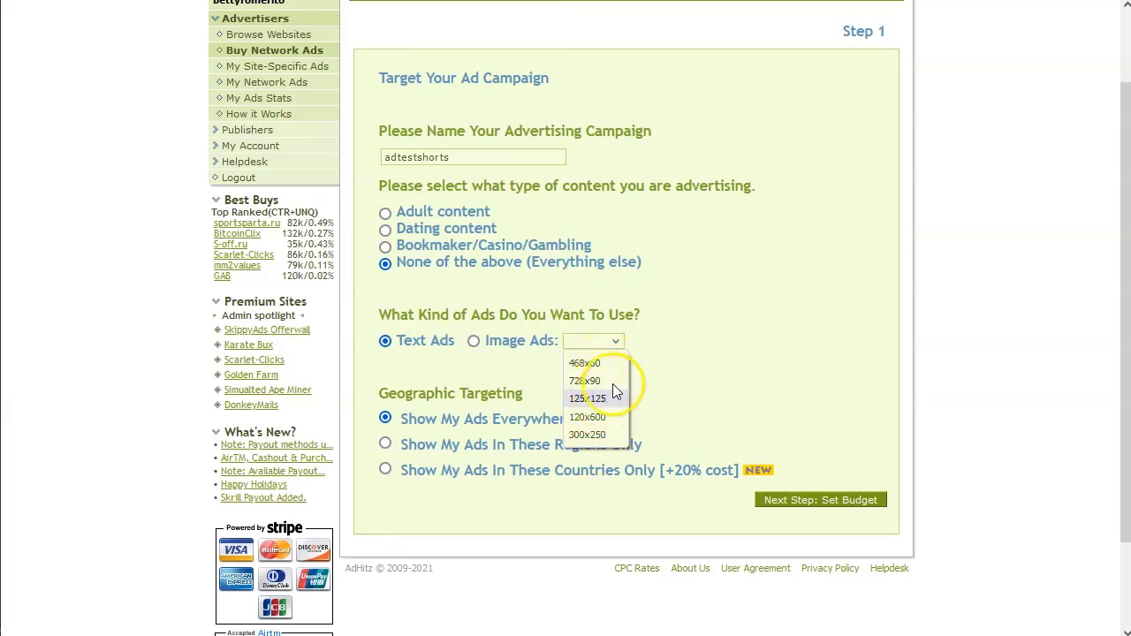
click(651, 357)
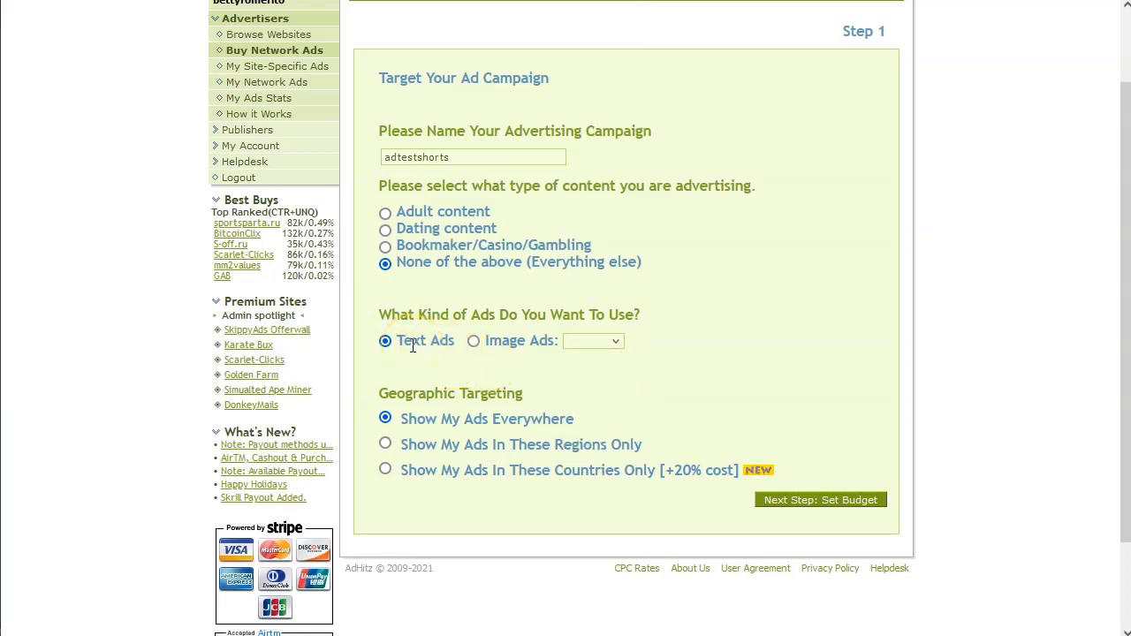
Step: Restrict the campaign's geographic targeting to the South America region and continue to the budget step
scroll(412, 344, down, 1)
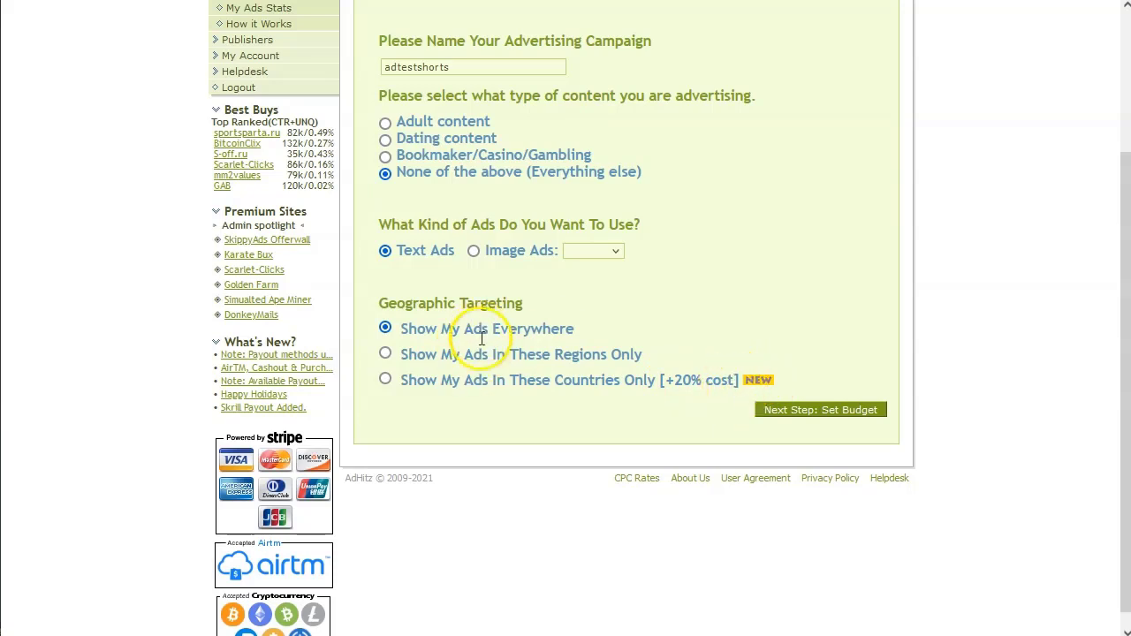
click(386, 355)
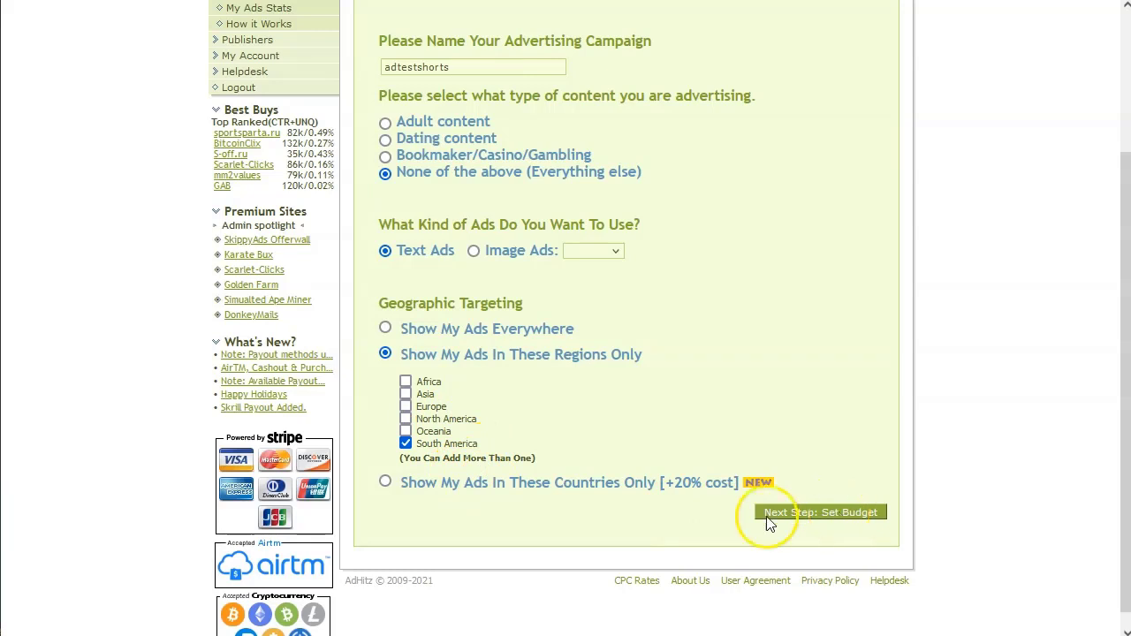
click(842, 519)
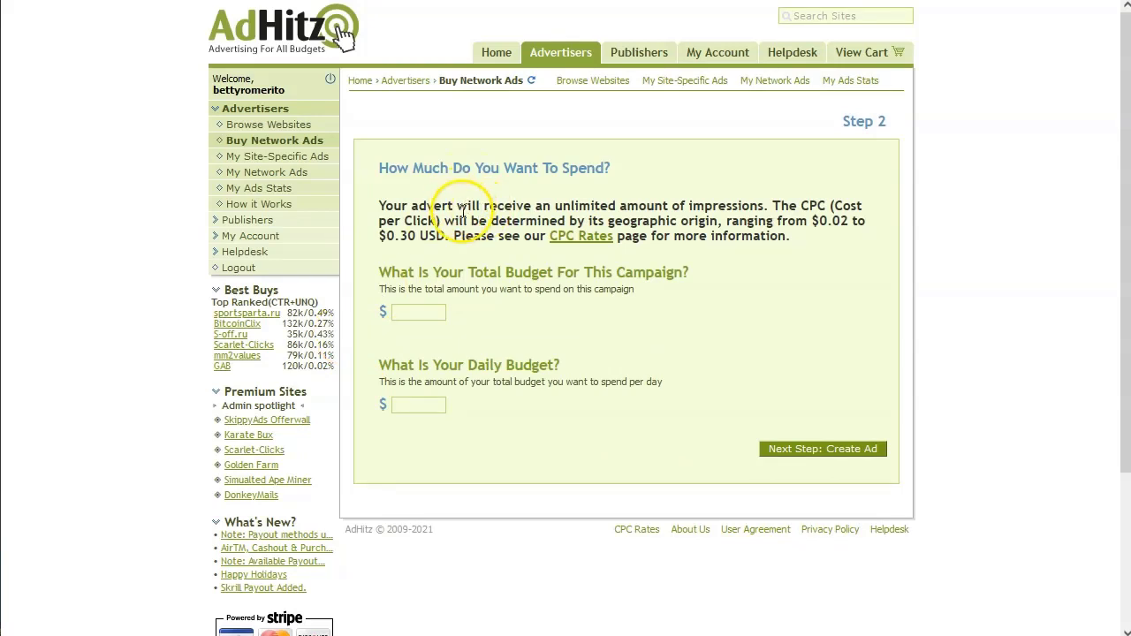
Step: Read the impressions and cost-per-click explanation, and open the CPC Rates page separately to check the rates
drag(555, 205, 760, 205)
click(772, 238)
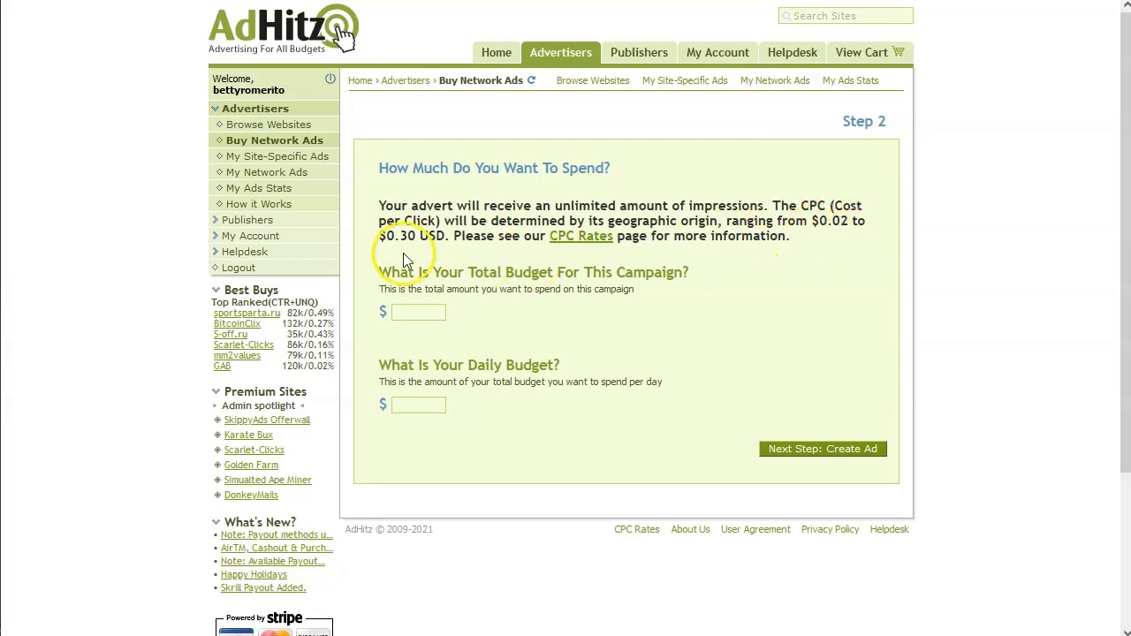
right_click(583, 239)
click(635, 252)
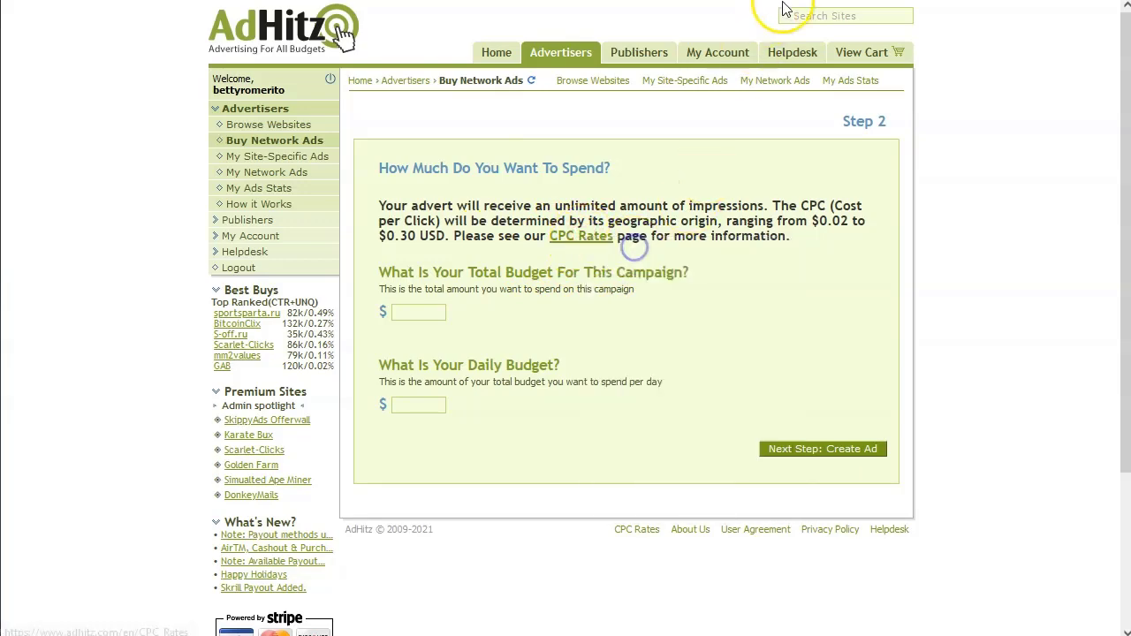
click(783, 3)
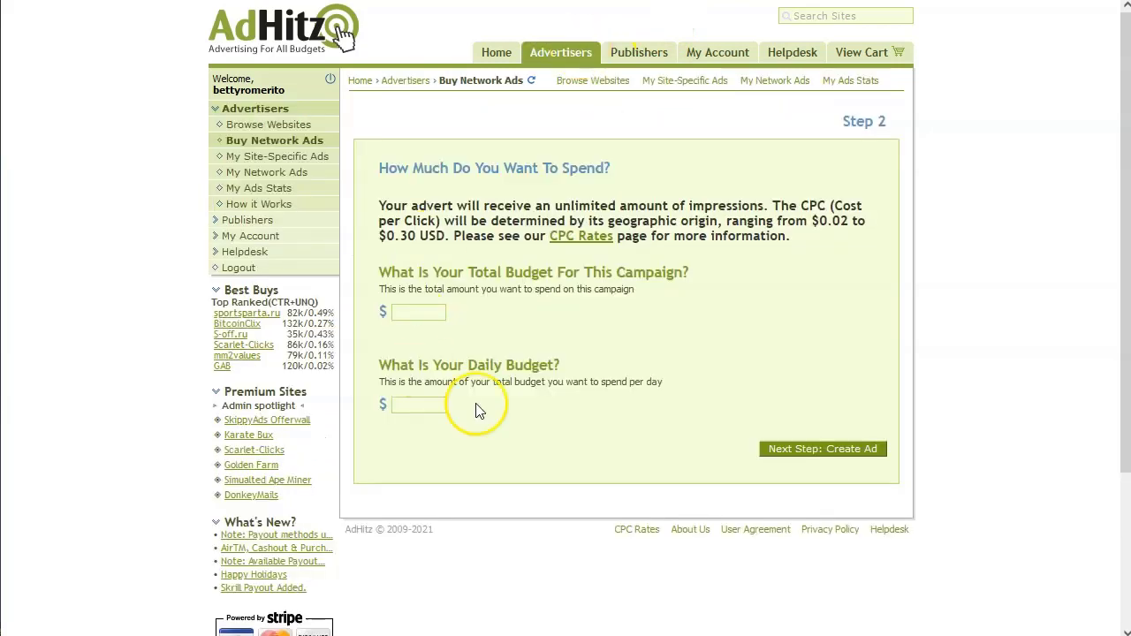
Step: Set the campaign's total budget to $5 and its daily budget to $1, and continue to ad creation
click(422, 311)
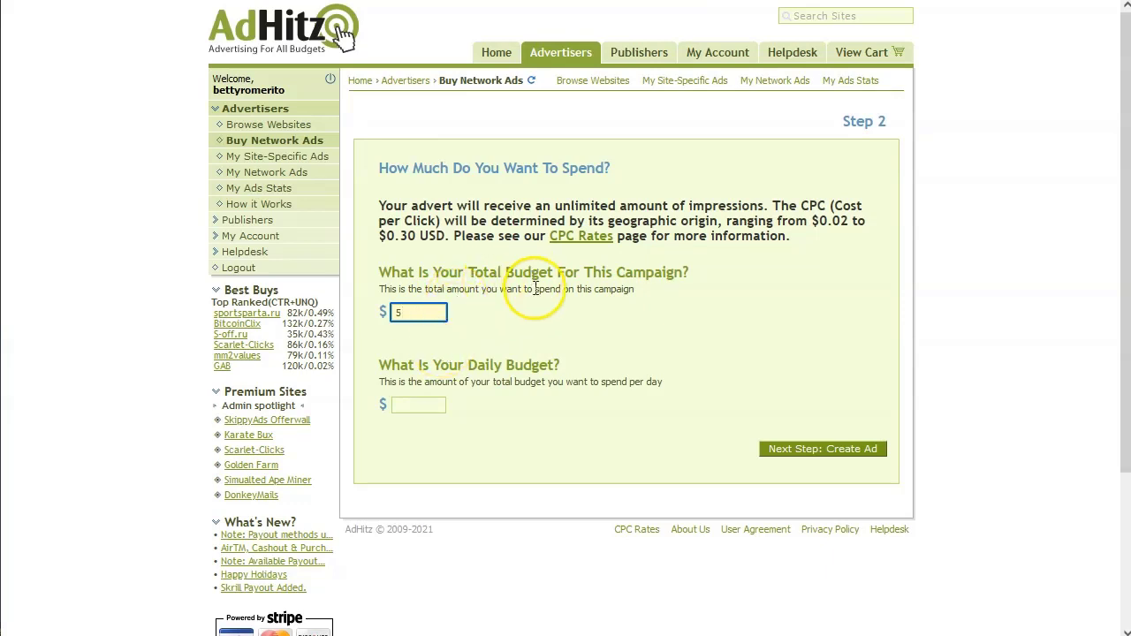
click(421, 404)
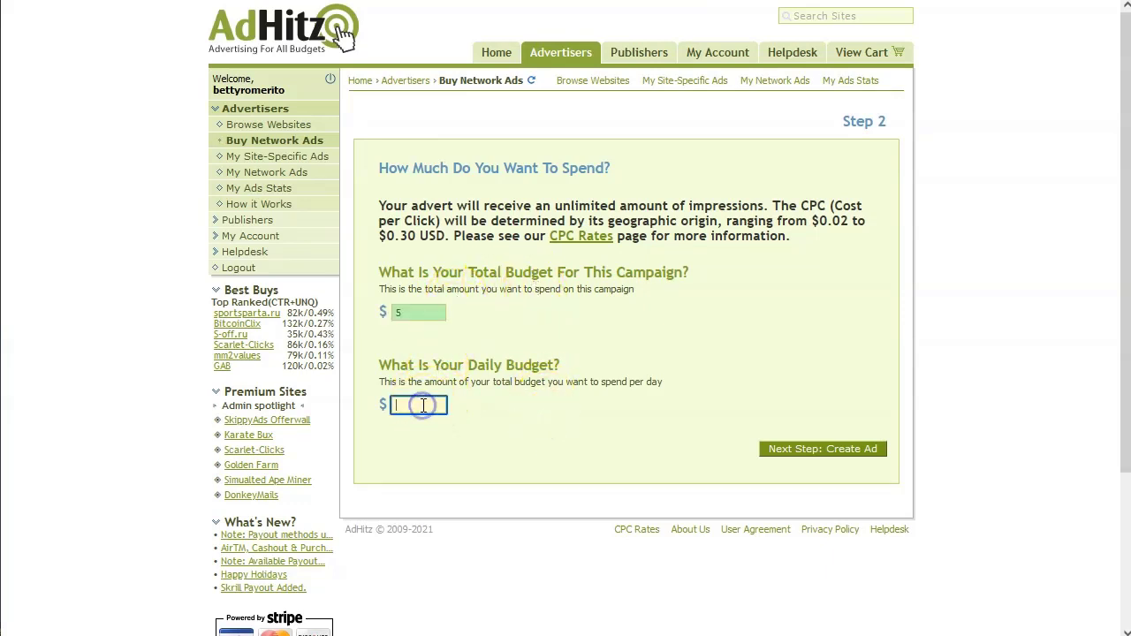
click(481, 434)
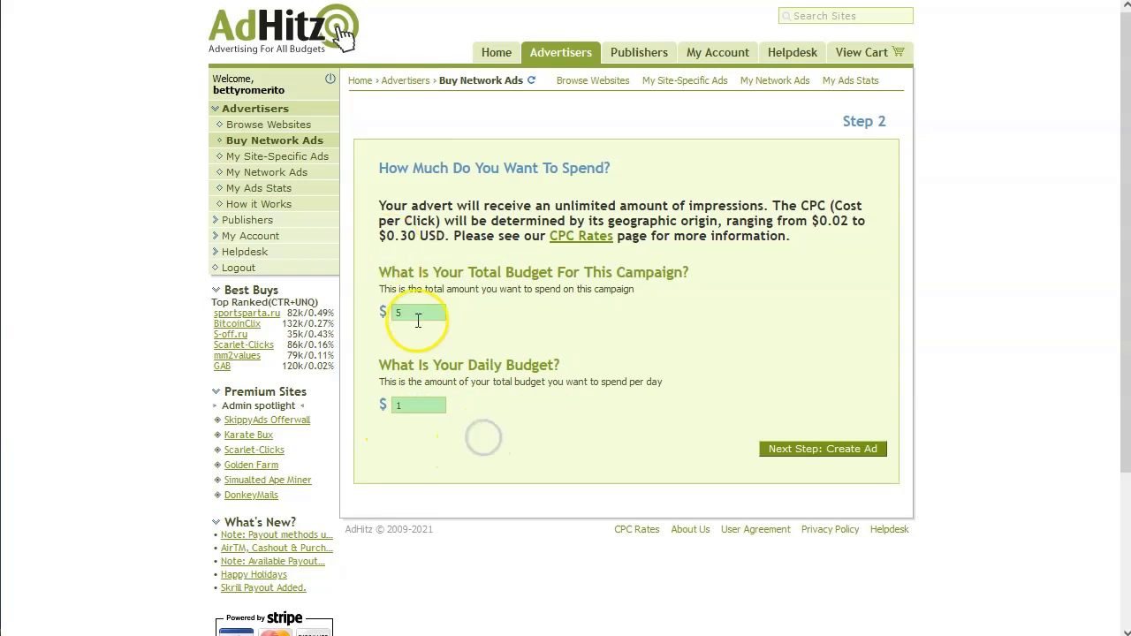
click(844, 450)
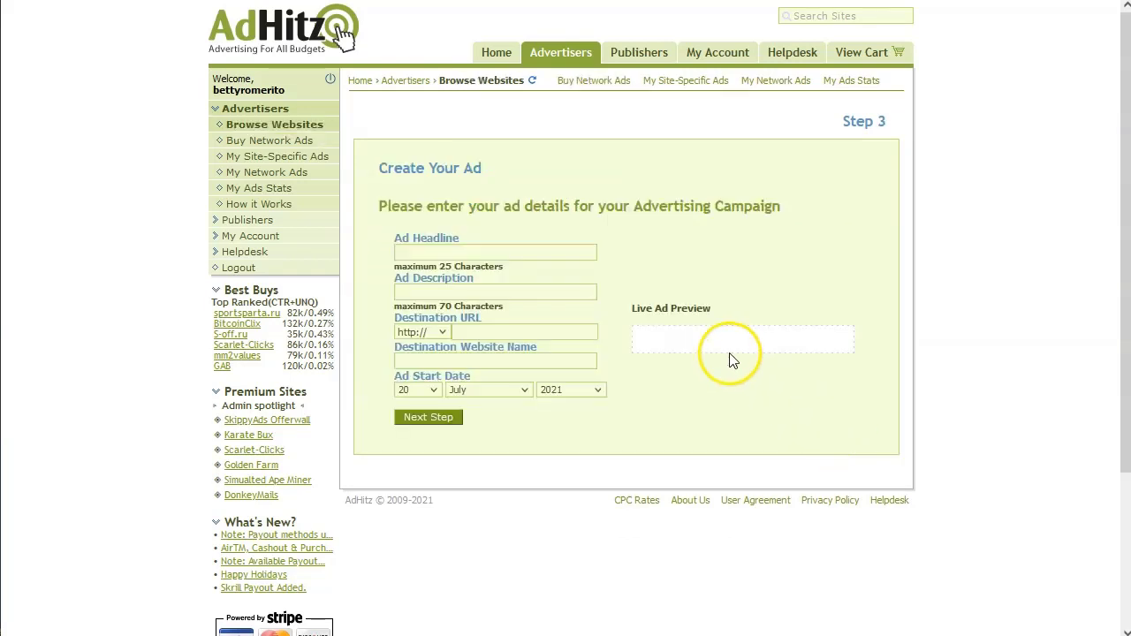
Step: Set the ad headline to "FORTNITE Los SECRETOS", within the 25-character limit
click(508, 250)
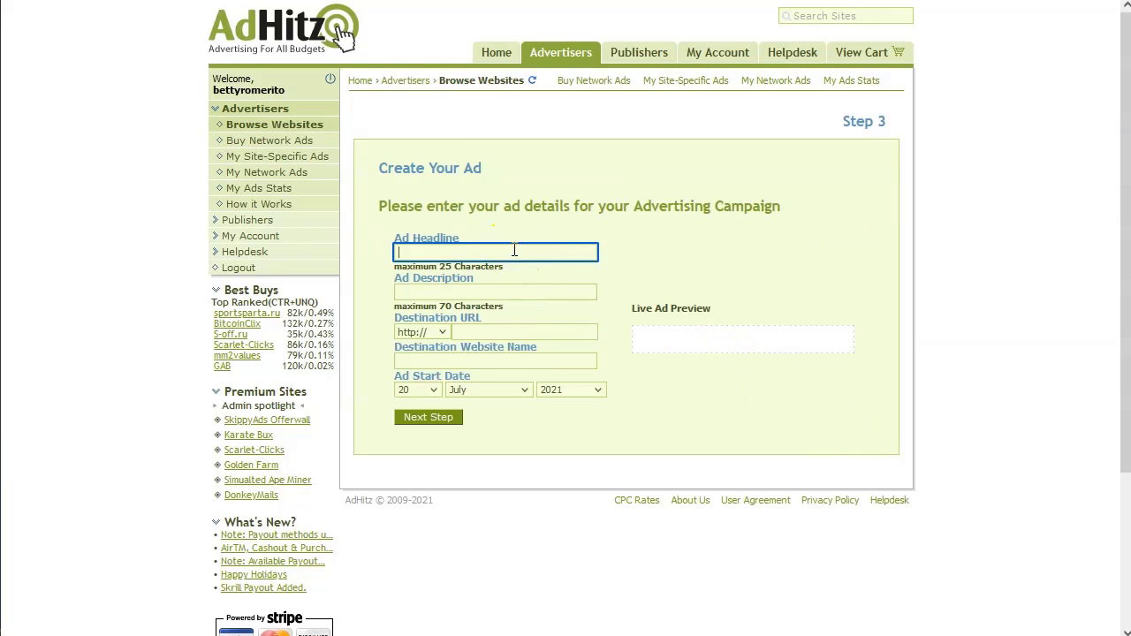
text(Todos los secretos de FOR)
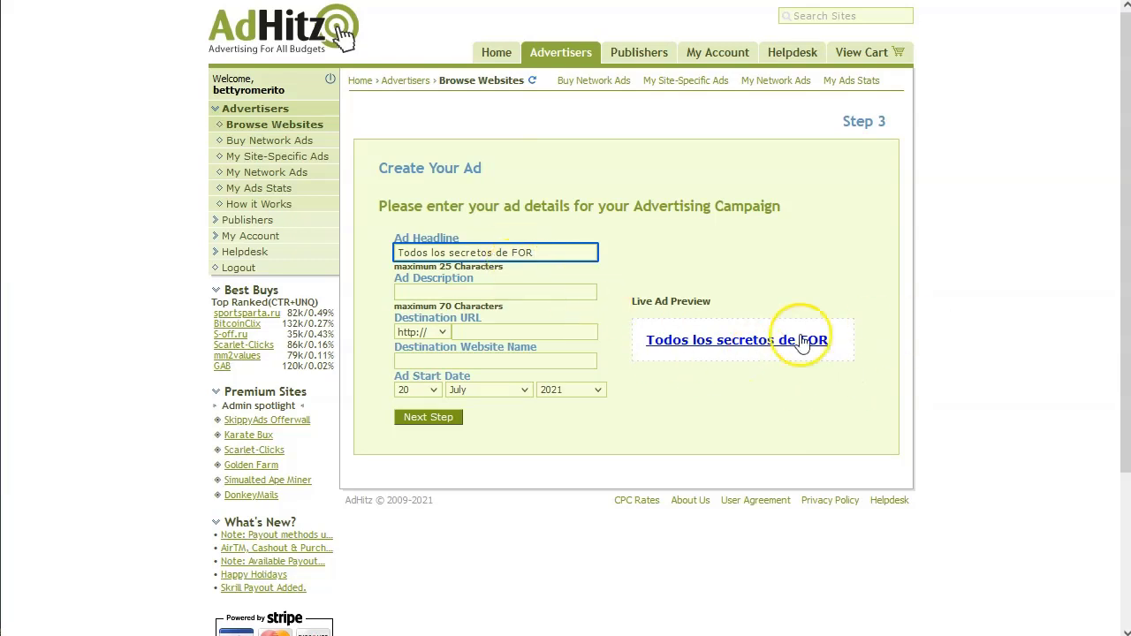
drag(560, 253, 379, 235)
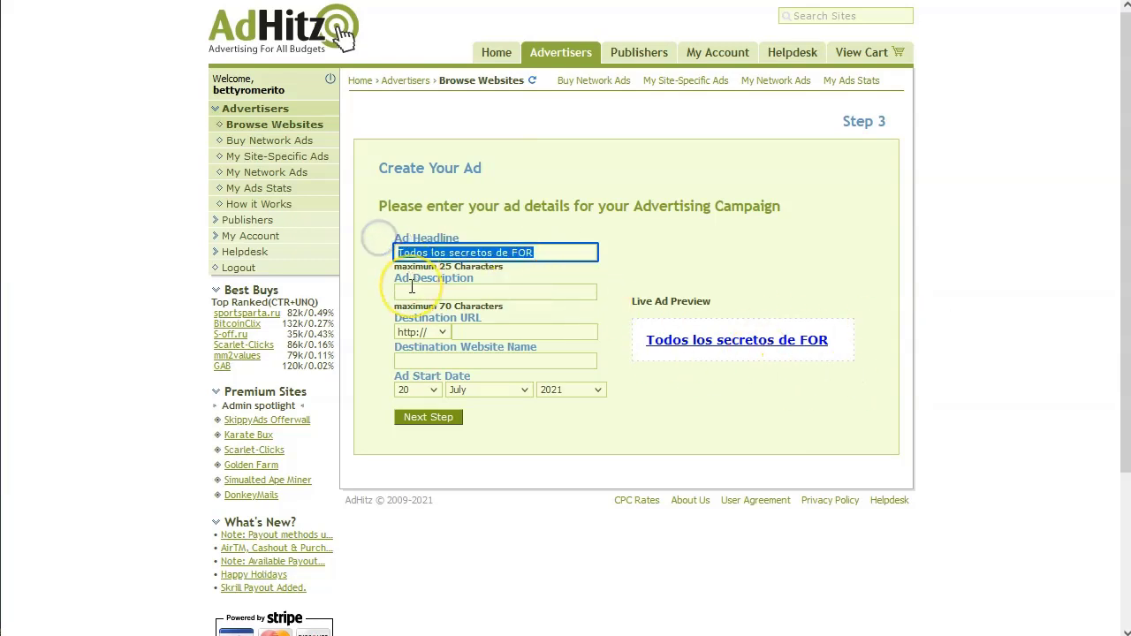
text(FORTNITE Los SECRETOS)
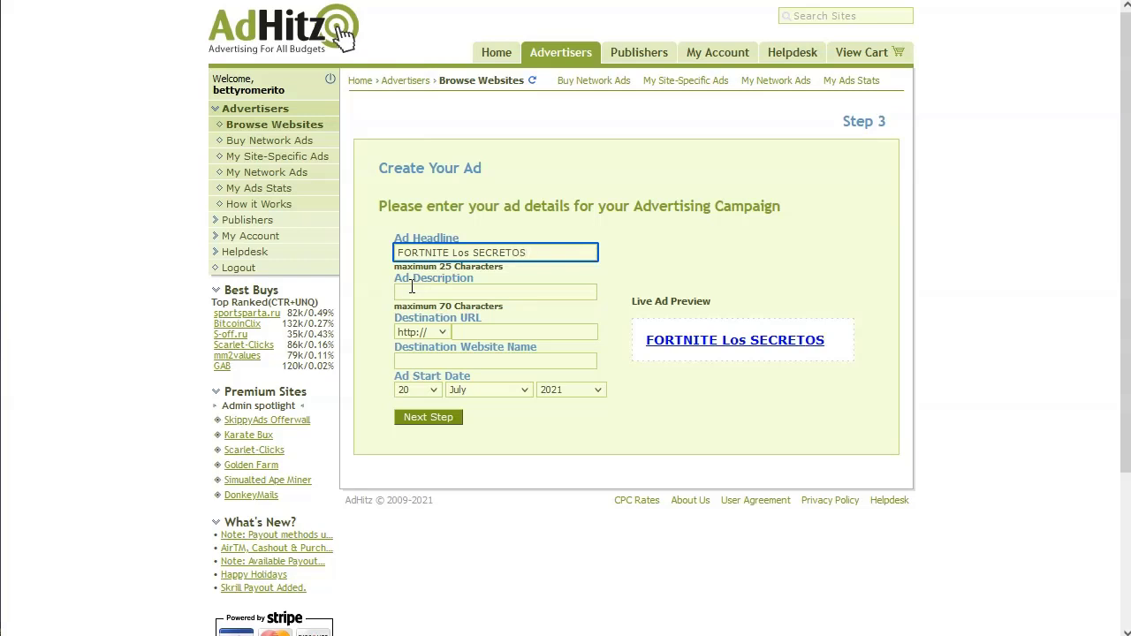
key(ctrl+a)
key(End)
Step: Set the ad description to "Lista de todos los secretos ocultos en FortNite"
click(528, 296)
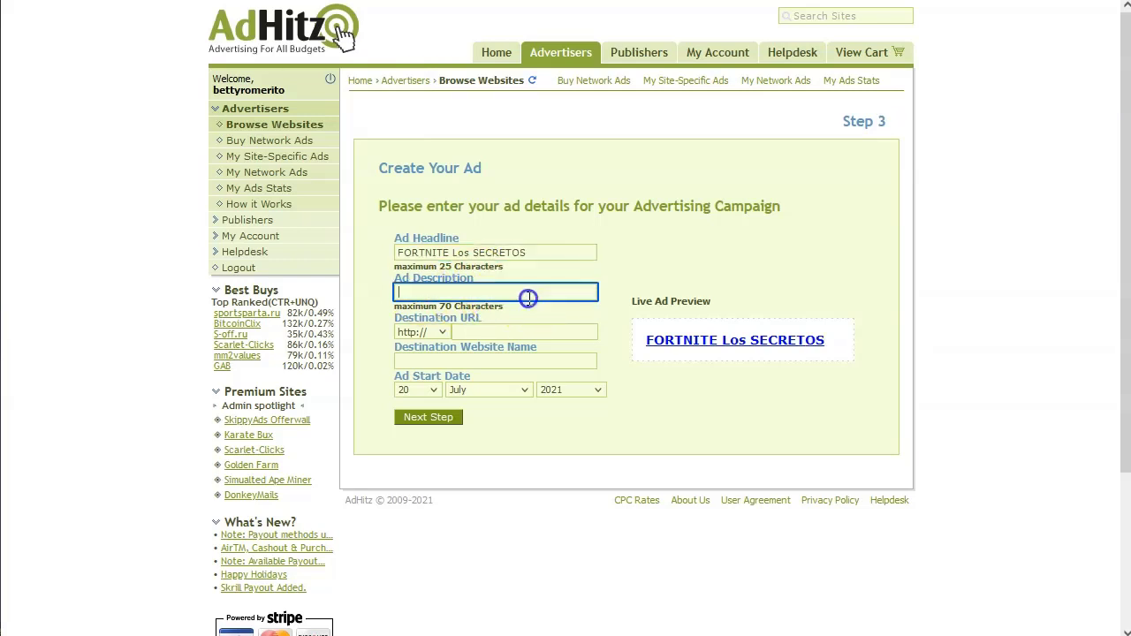
text(Lista de todos los secretos)
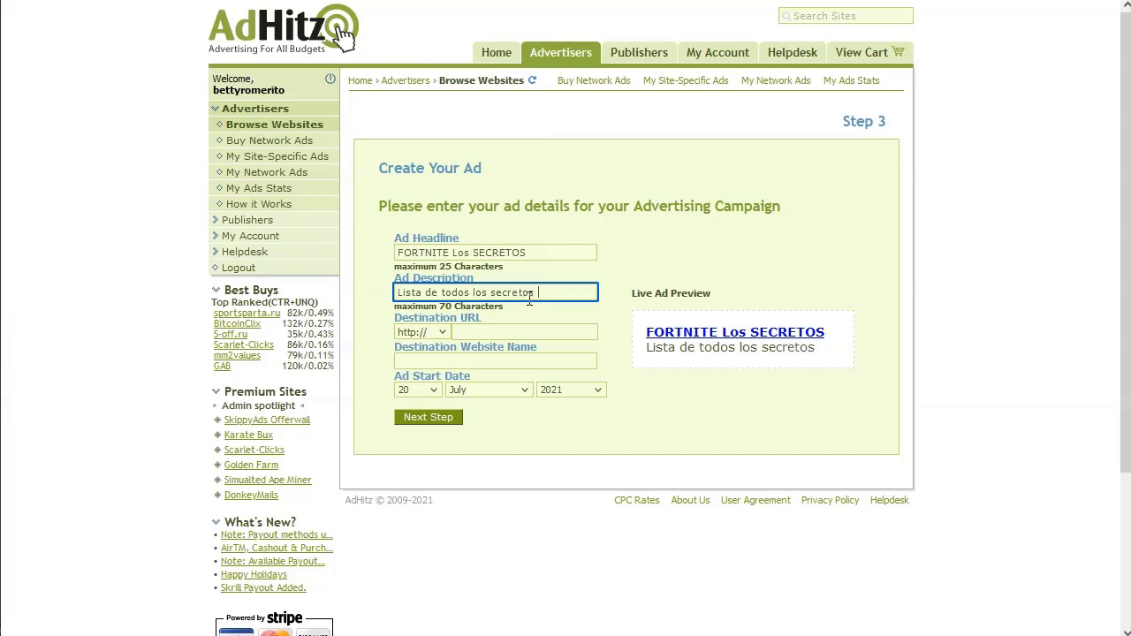
text(ocultos en Fort)
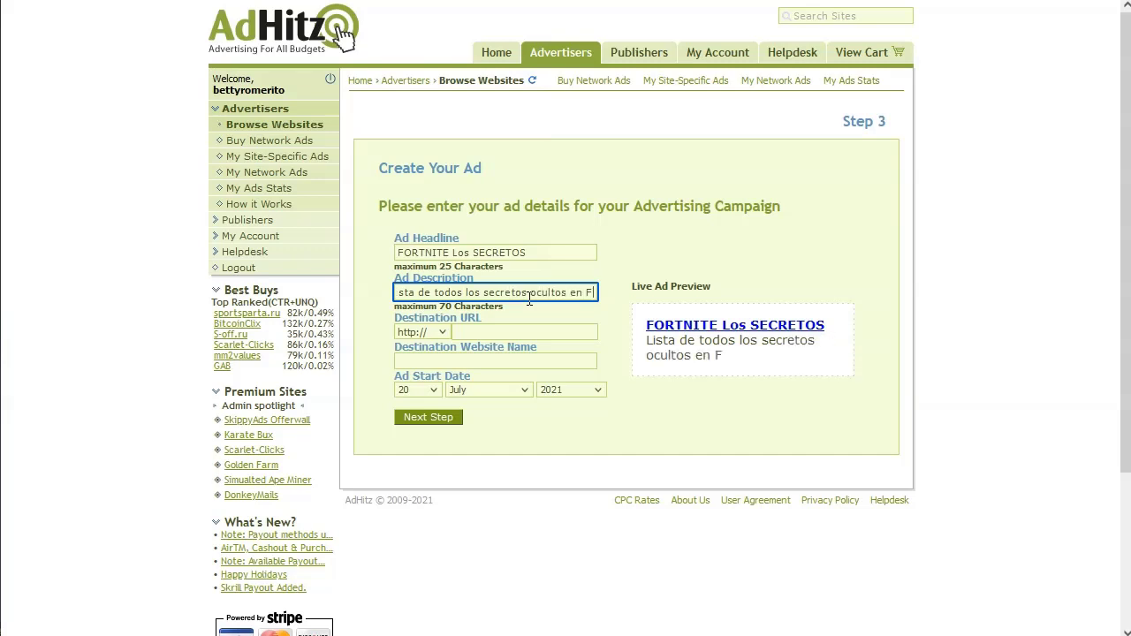
text(Nite)
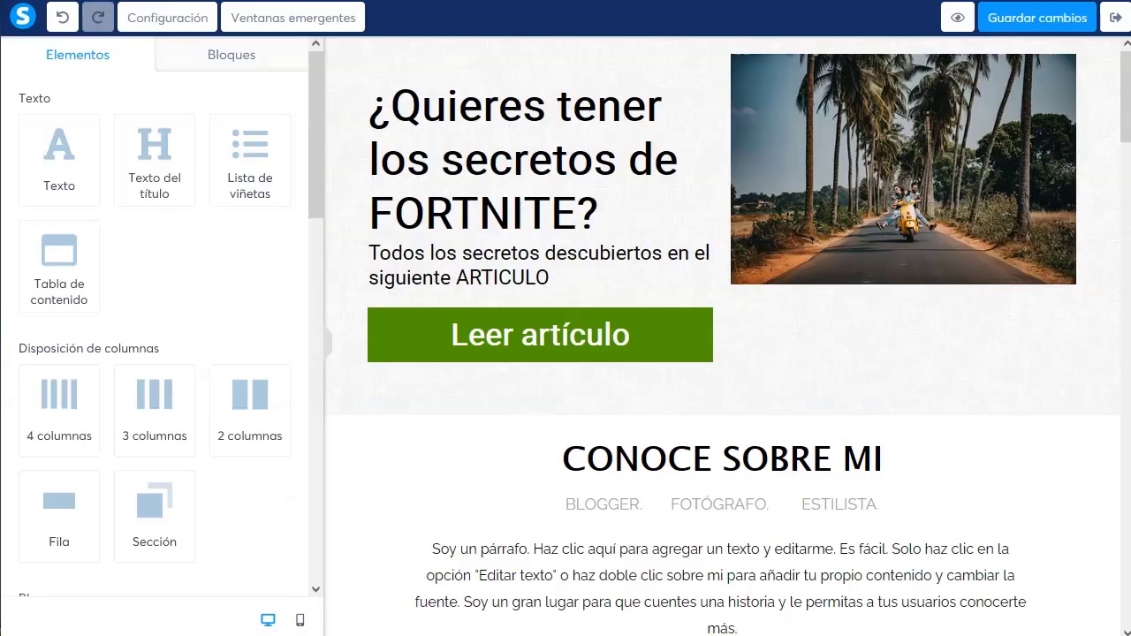
Step: Exit the systeme.io page editor, paste the blog's address as the ad's destination URL, and name the destination website "FortniteSecrets"
click(1110, 21)
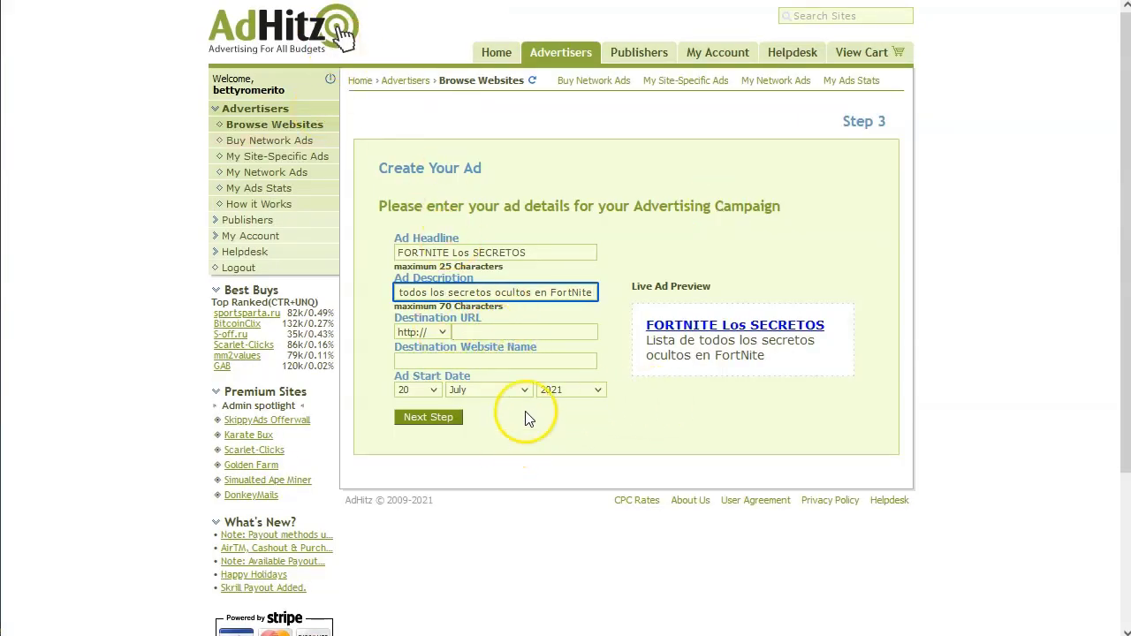
click(519, 330)
key(ctrl+v)
click(548, 362)
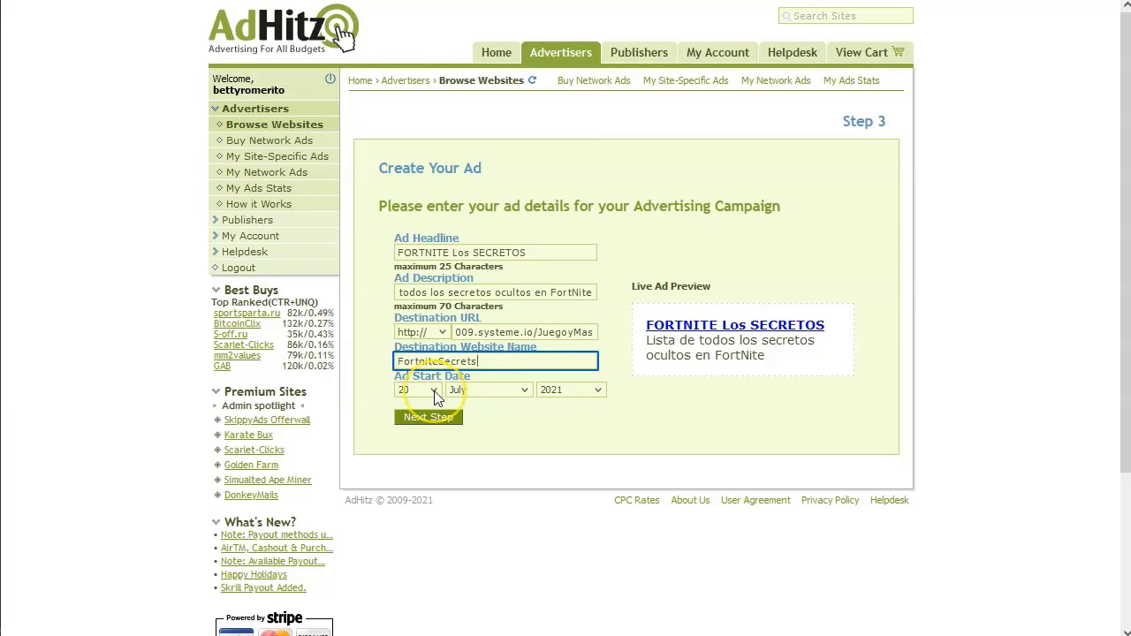
Step: Set the ad's start date to 21 July 2021 and submit the ad details to proceed to the basket
click(433, 392)
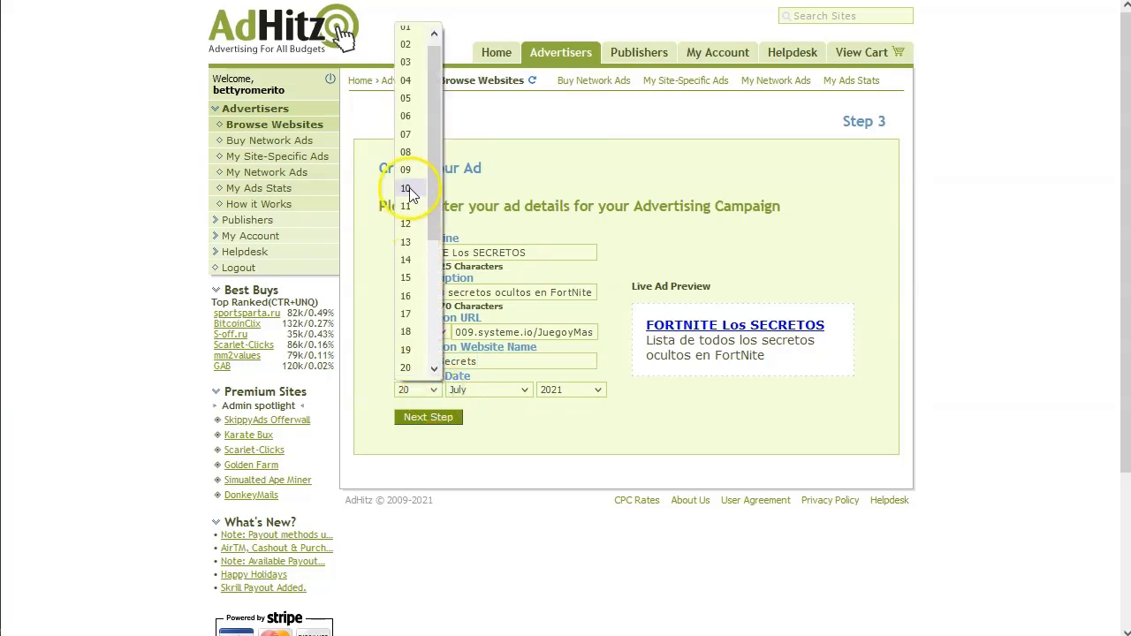
scroll(416, 250, down, 2)
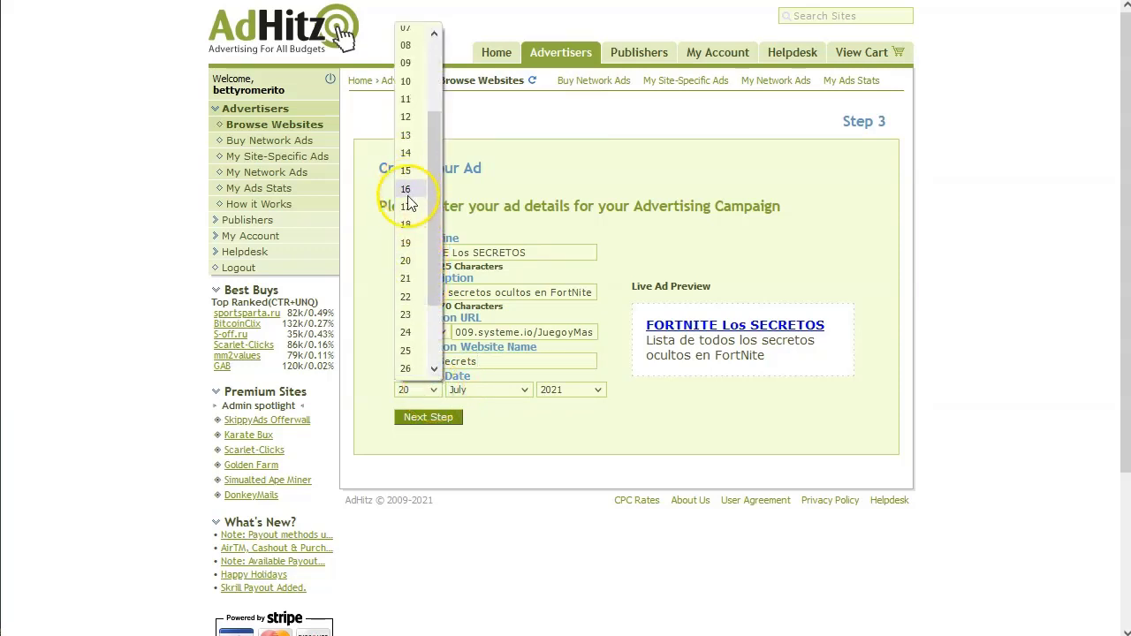
click(405, 279)
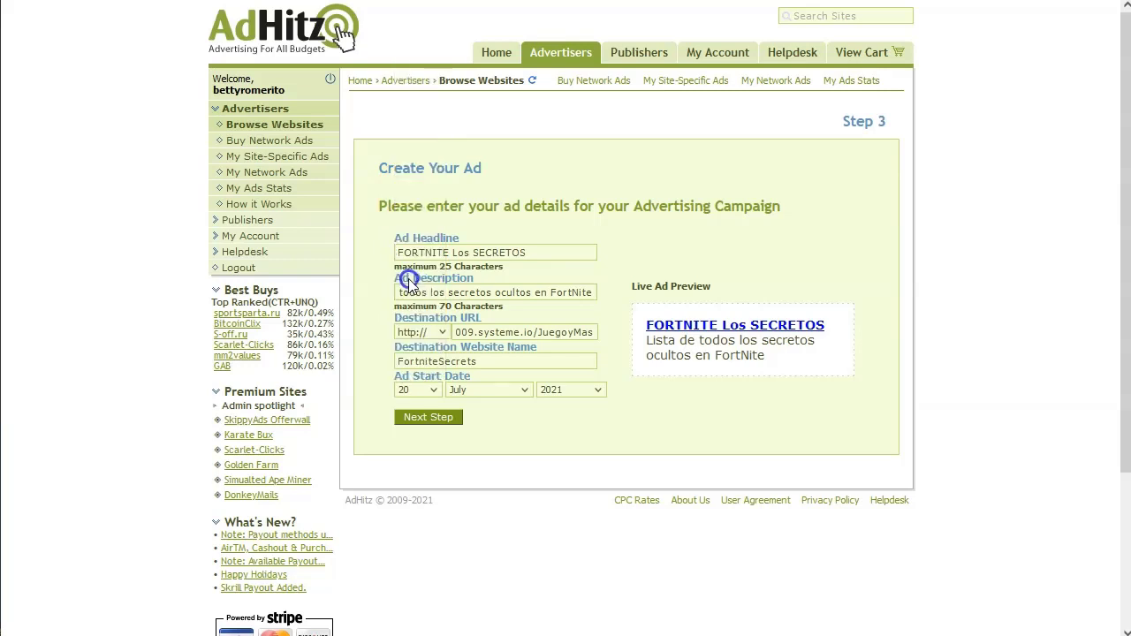
click(442, 417)
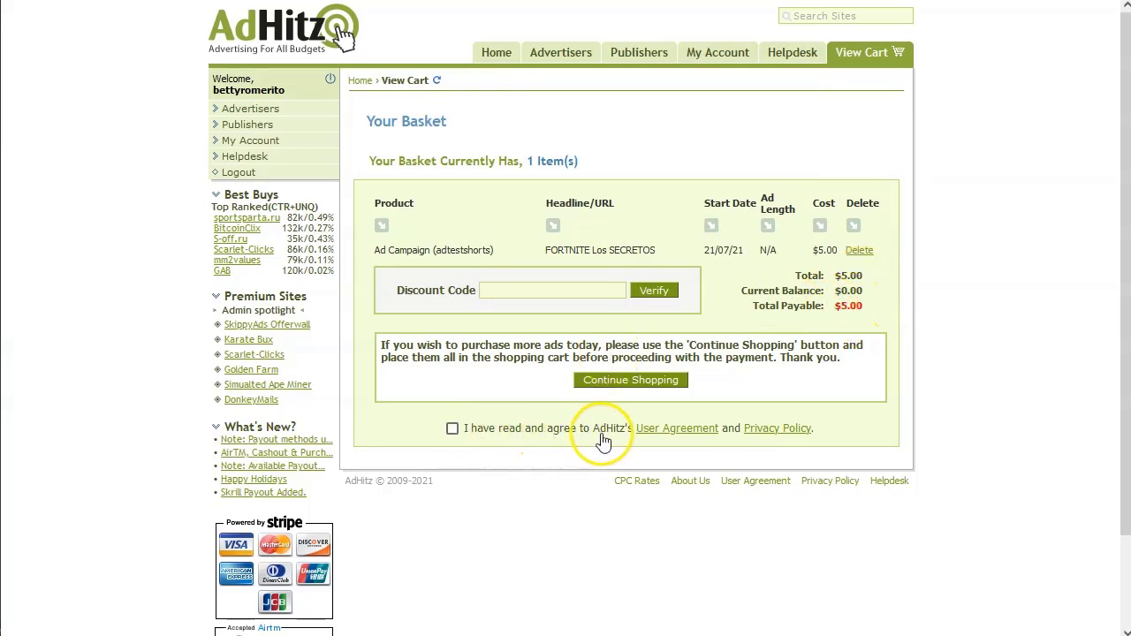
Step: Agree to AdHitz's User Agreement and Privacy Policy in the basket and review the payment methods offered for the campaign
click(452, 428)
scroll(458, 436, down, 2)
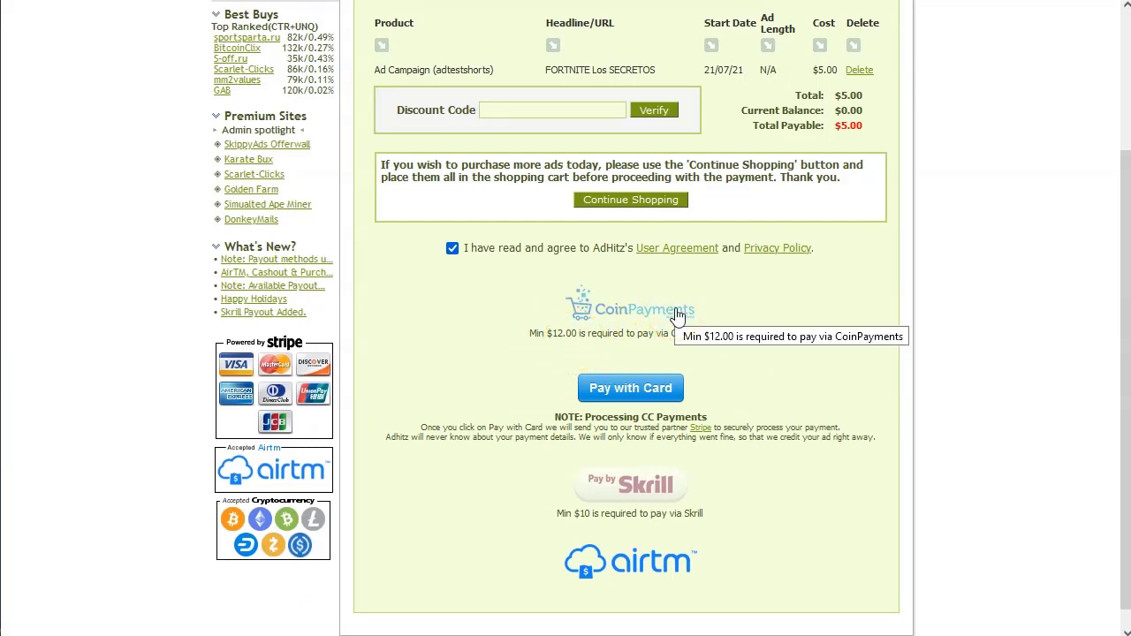
click(625, 314)
scroll(451, 375, down, 1)
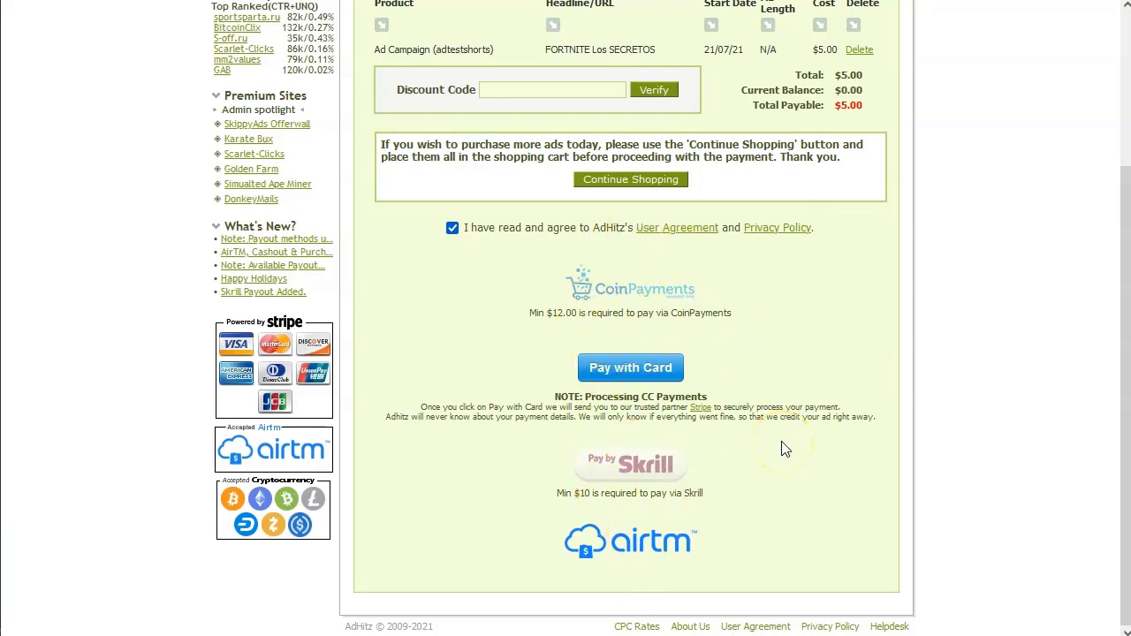
scroll(784, 450, up, 3)
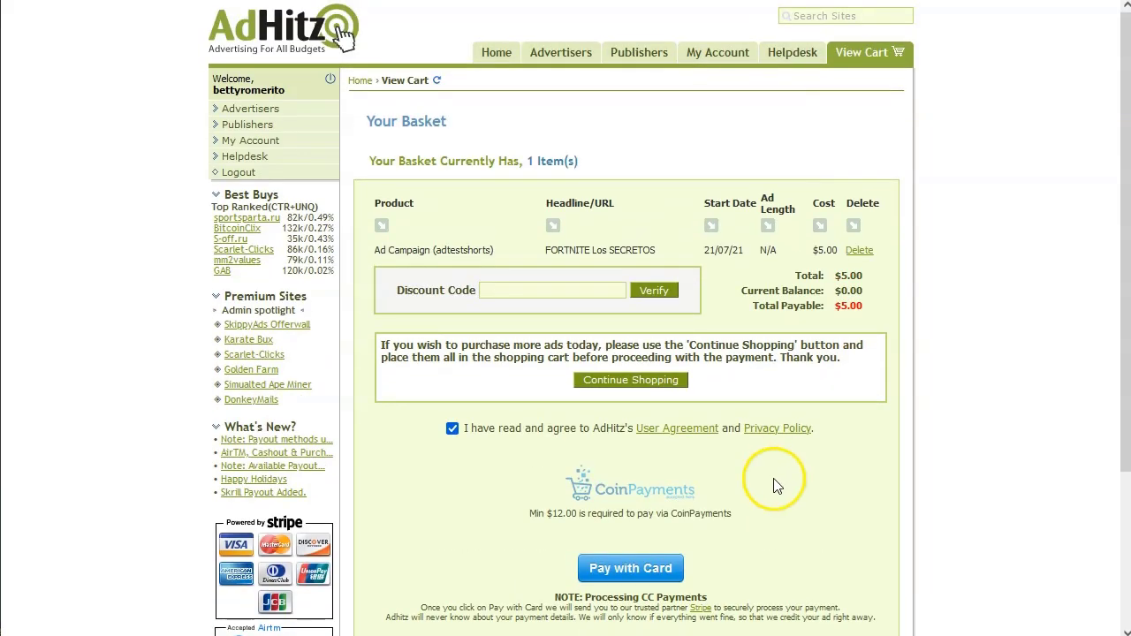
scroll(773, 485, down, 1)
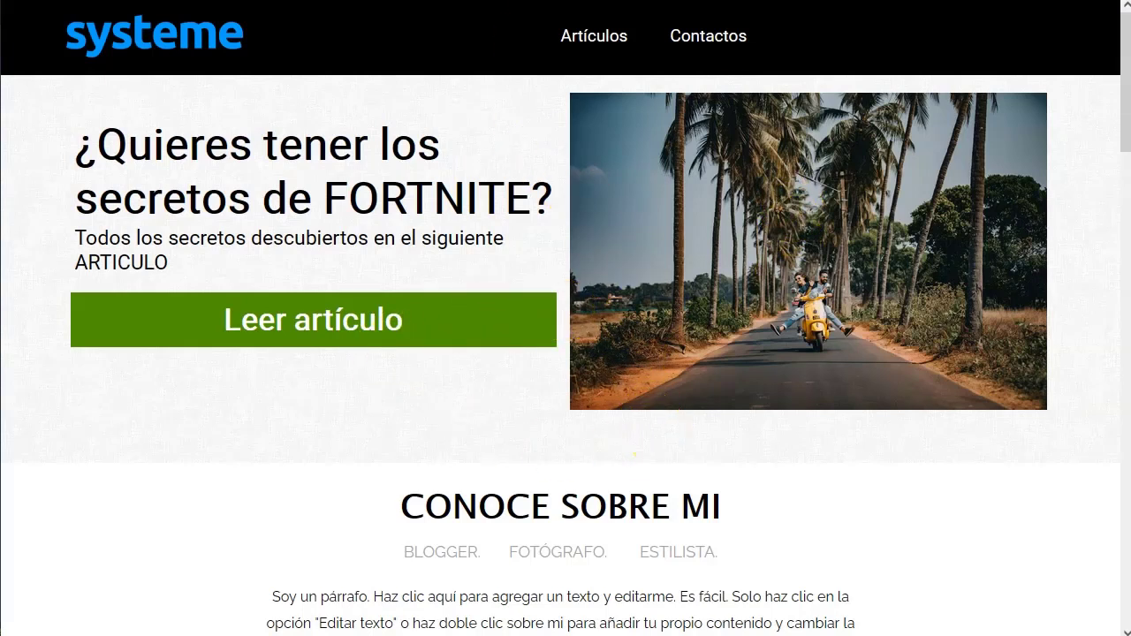
Step: Try the blog's "Leer artículo" button, and look through Adf.ly's Interstitial publisher rates by country
click(305, 328)
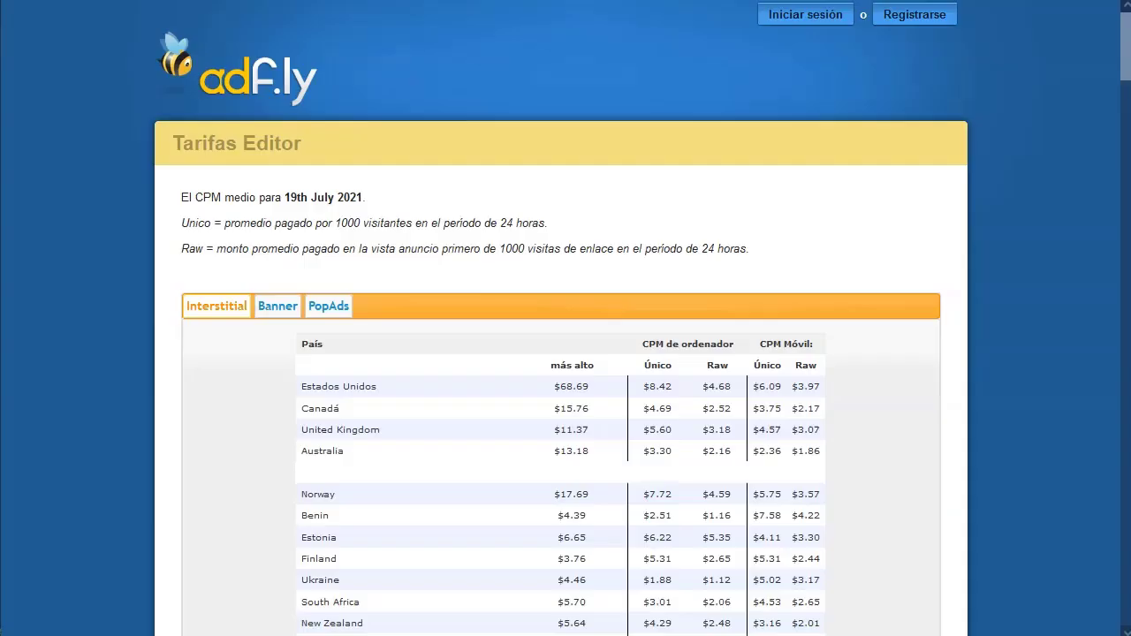
scroll(434, 393, down, 4)
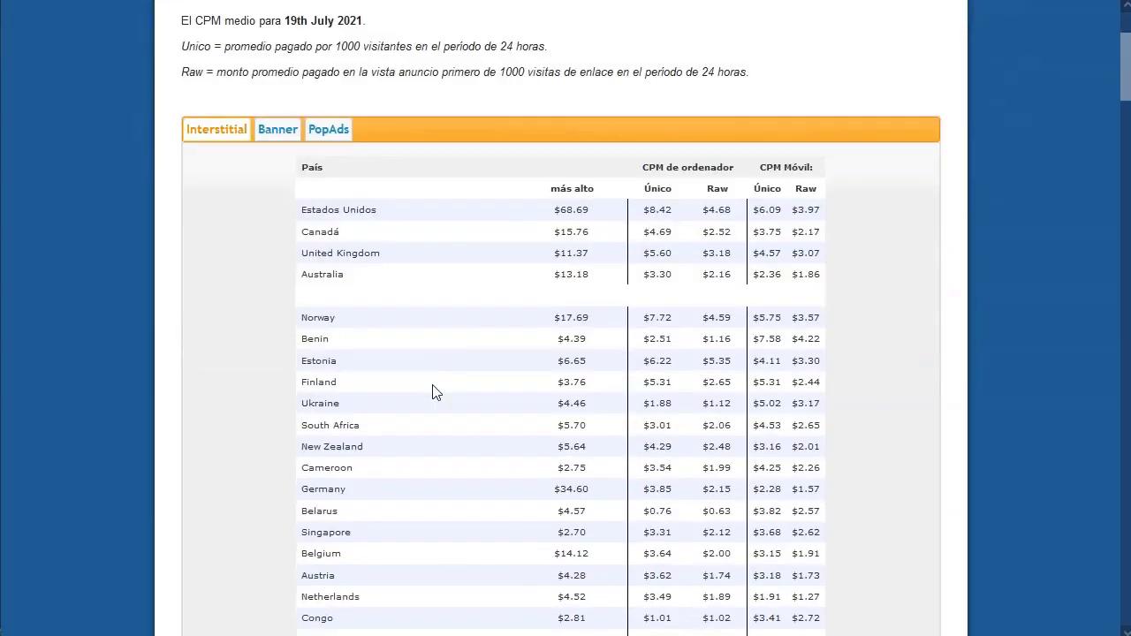
scroll(434, 395, down, 7)
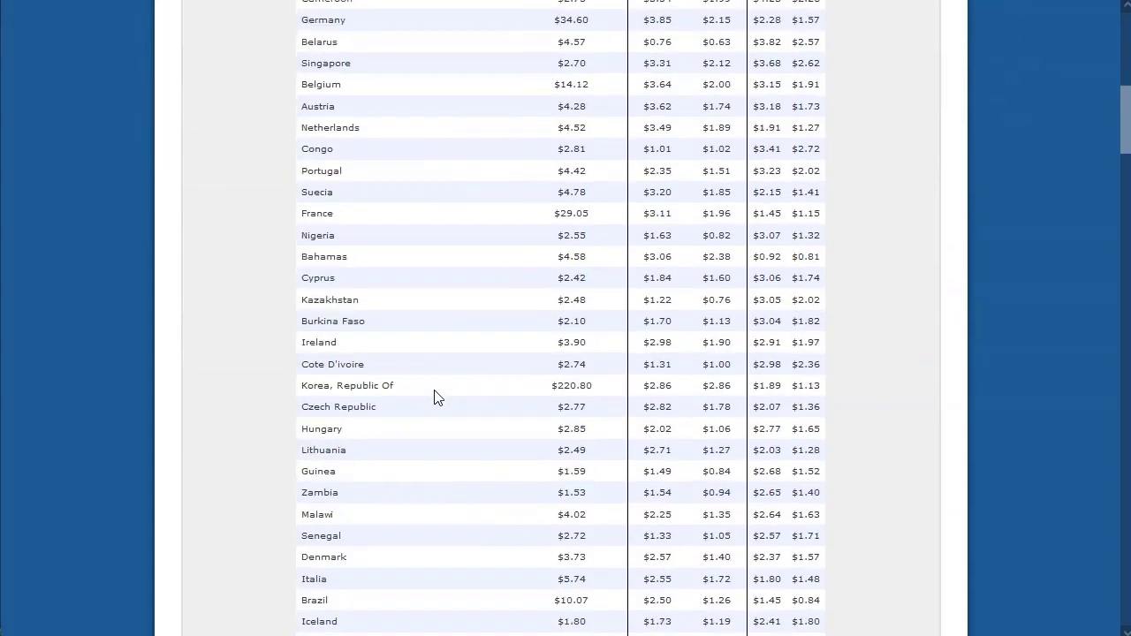
scroll(434, 394, down, 2)
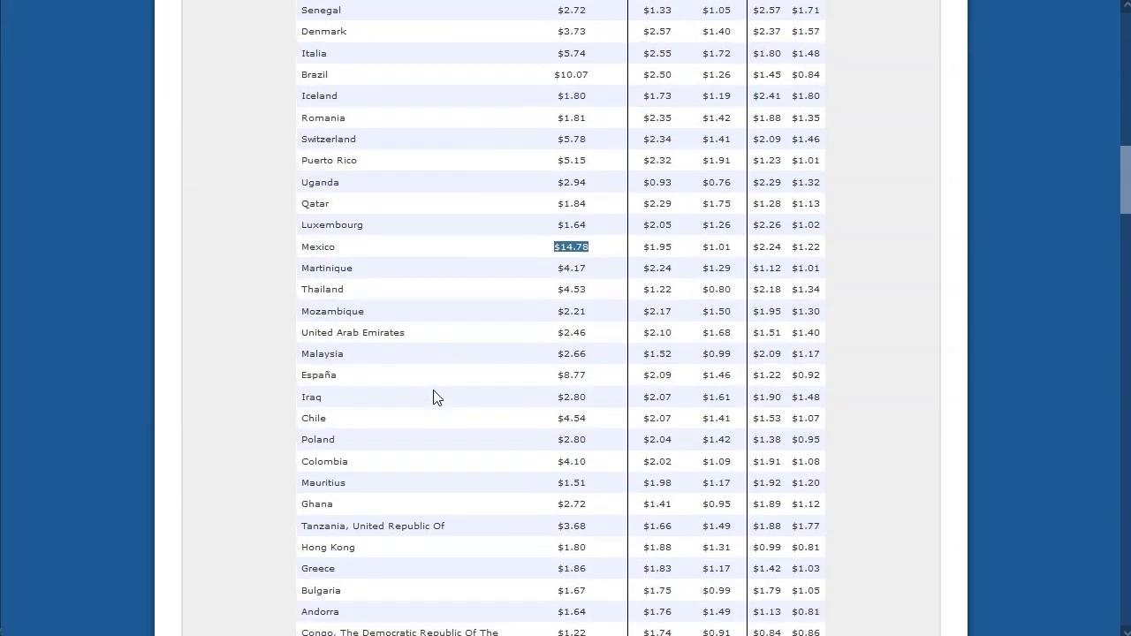
Step: Compare the desktop CPM rates for Mexico, Chile, Colombia and Peru in Adf.ly's Interstitial rates table
click(569, 247)
drag(645, 247, 724, 249)
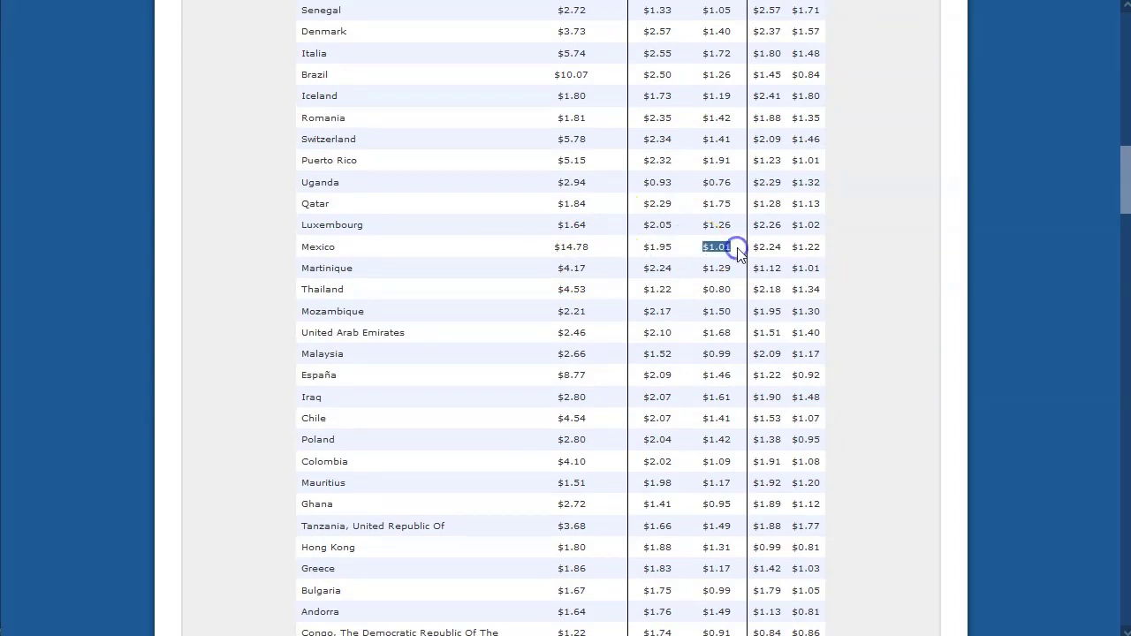
scroll(723, 249, down, 1)
drag(703, 329, 743, 328)
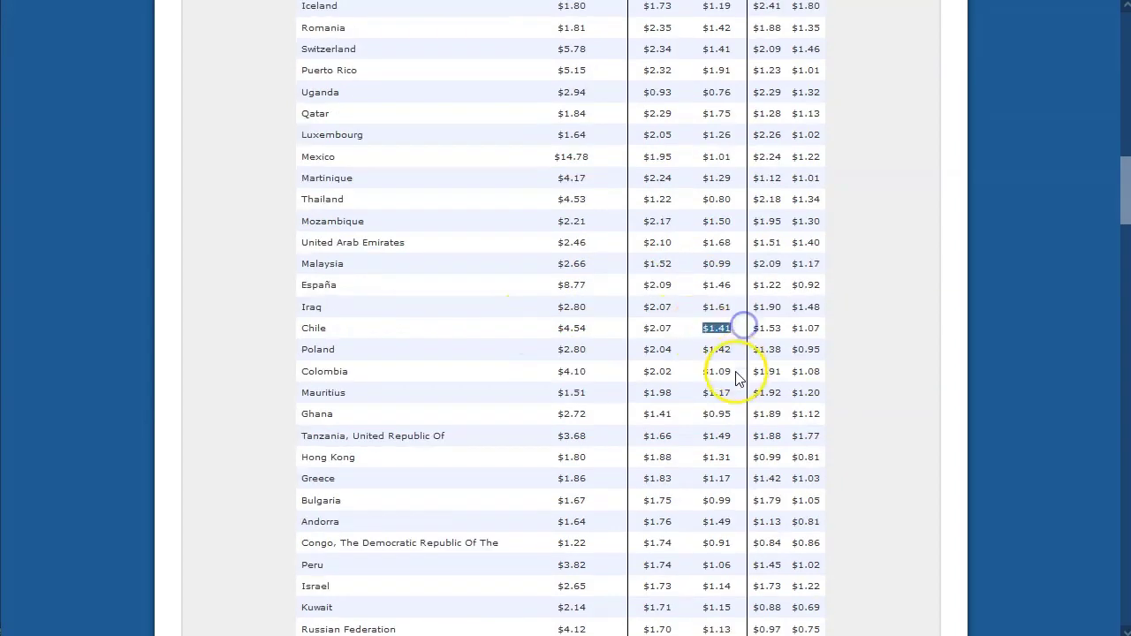
scroll(698, 301, down, 1)
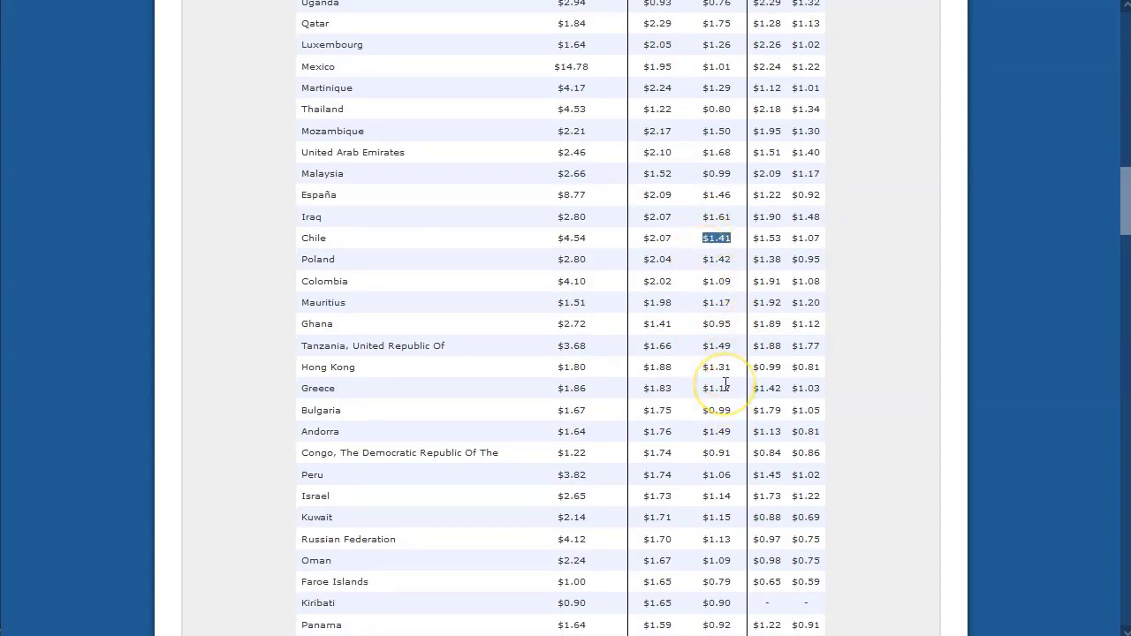
double_click(700, 284)
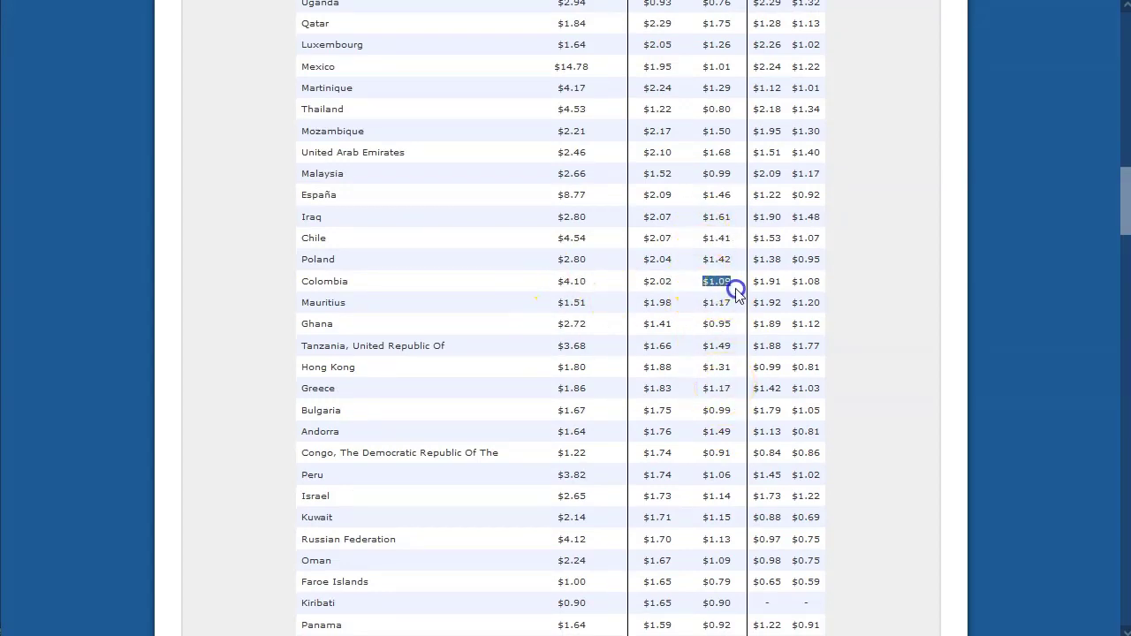
click(718, 470)
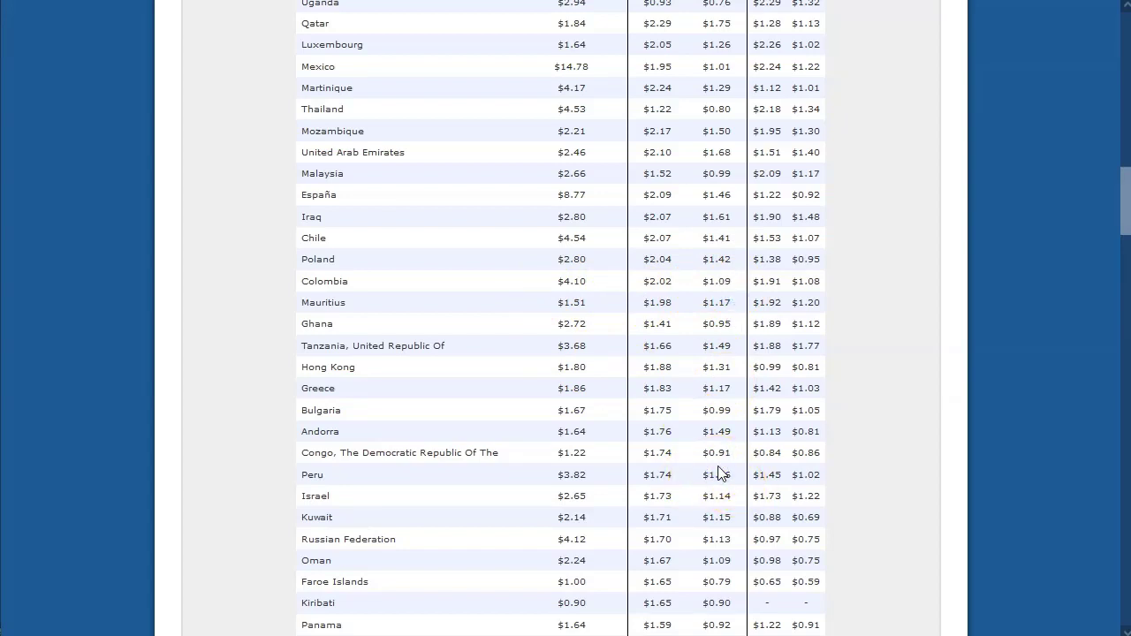
scroll(719, 474, up, 15)
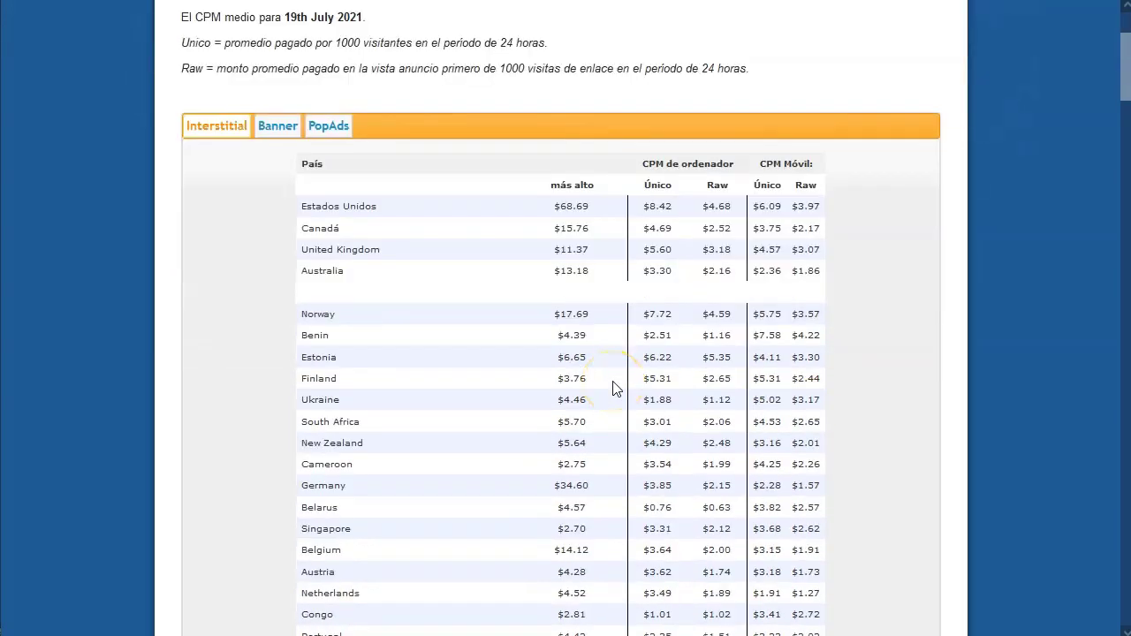
scroll(495, 421, up, 3)
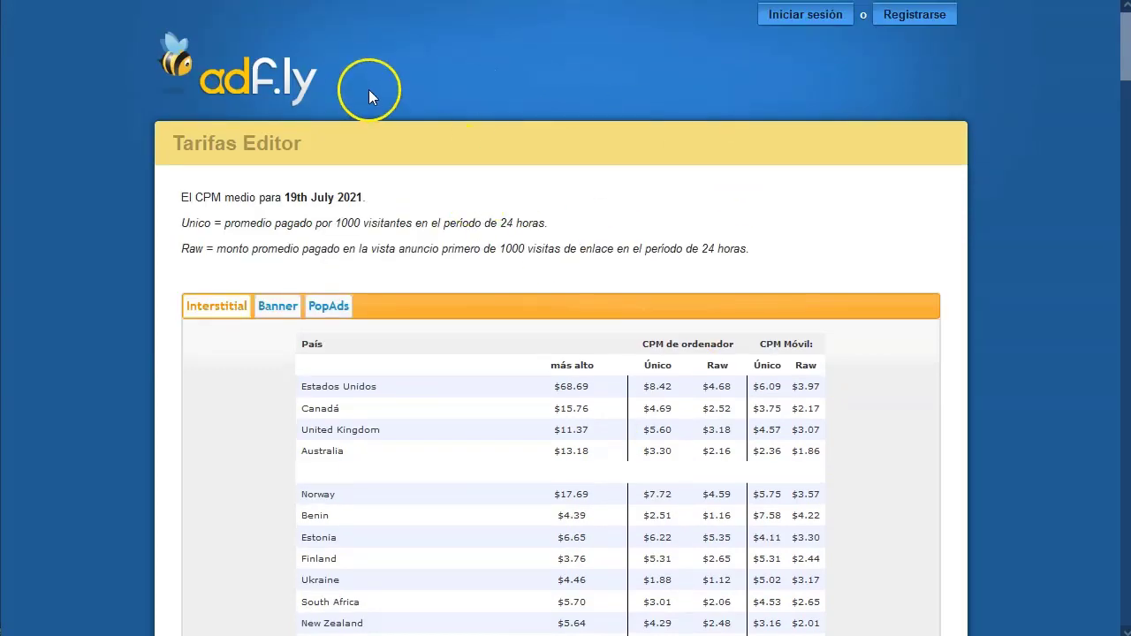